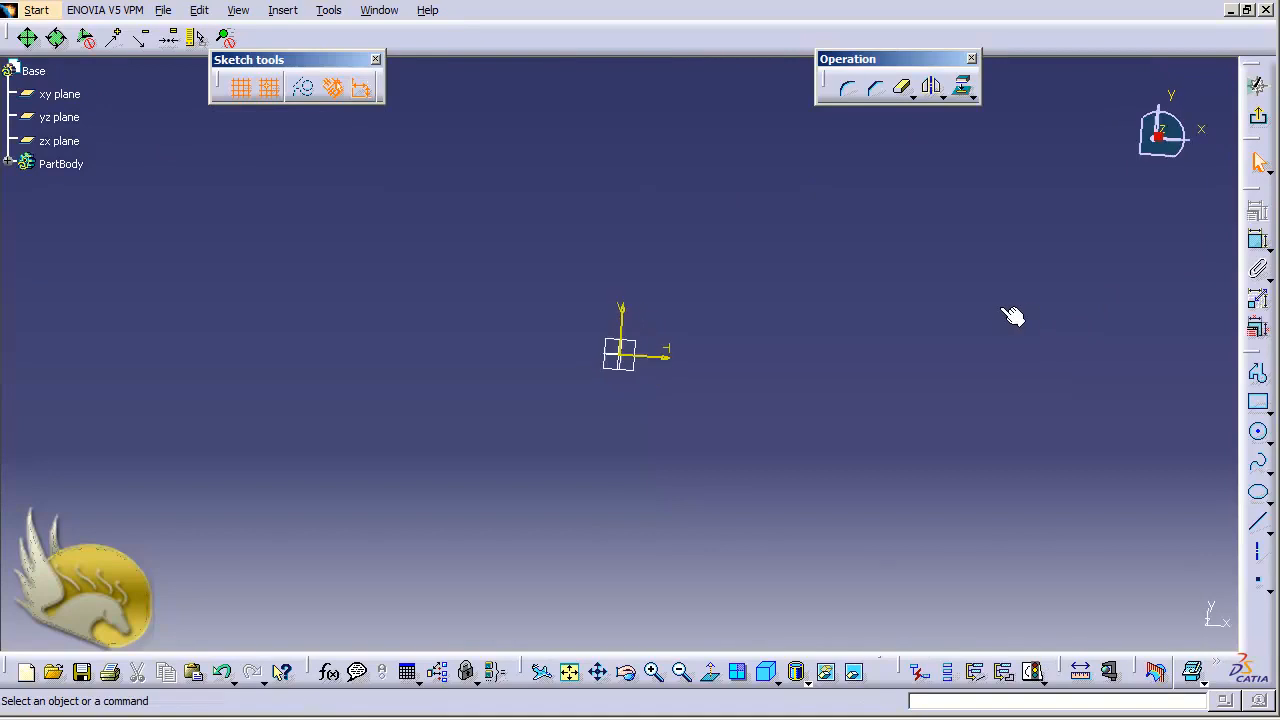
Step: Sketch a rectangle about 250 mm wide and 80 mm high around the sketch origin
click(1258, 407)
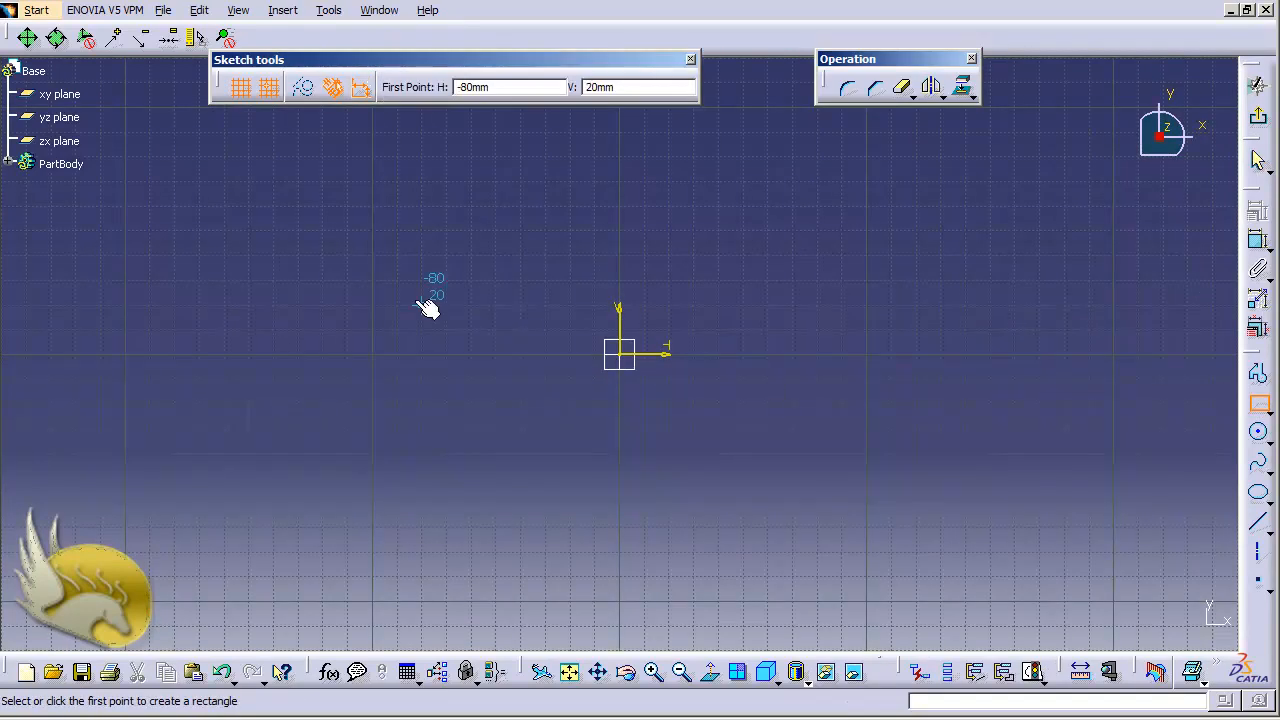
click(323, 256)
click(955, 470)
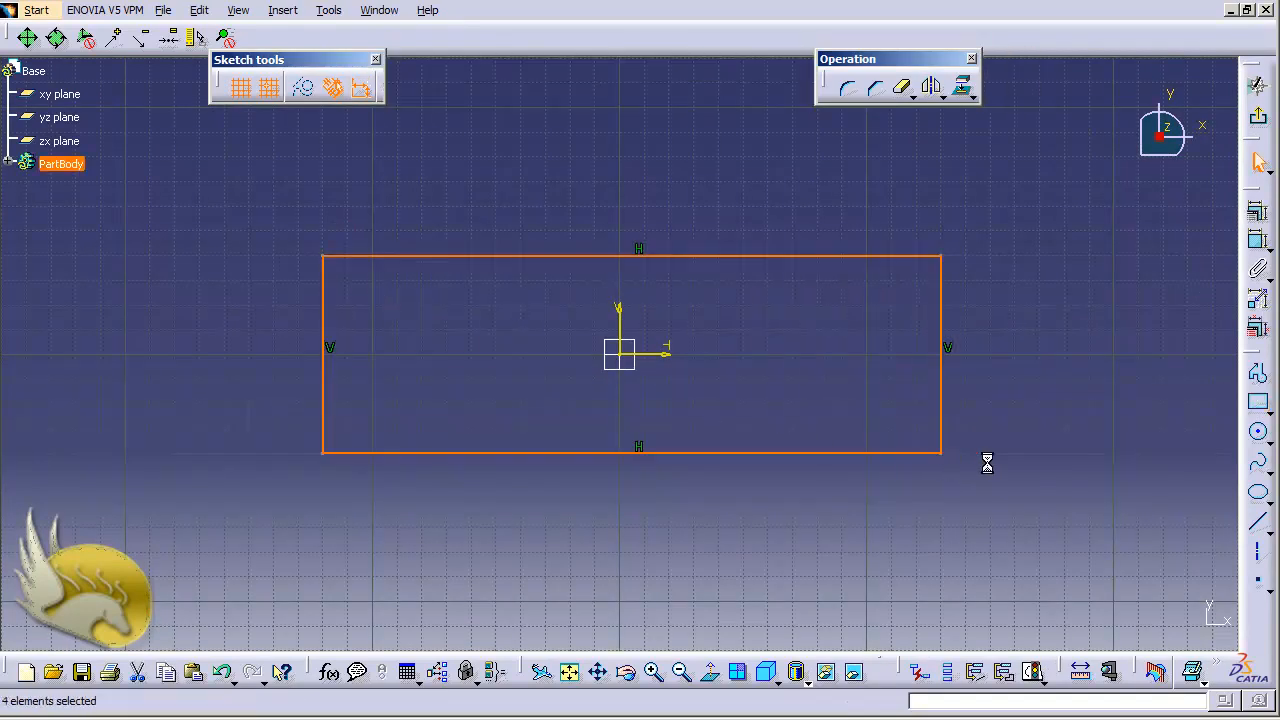
Step: Dimension the rectangle's top edge and set its length to 110 mm
click(1258, 241)
click(846, 257)
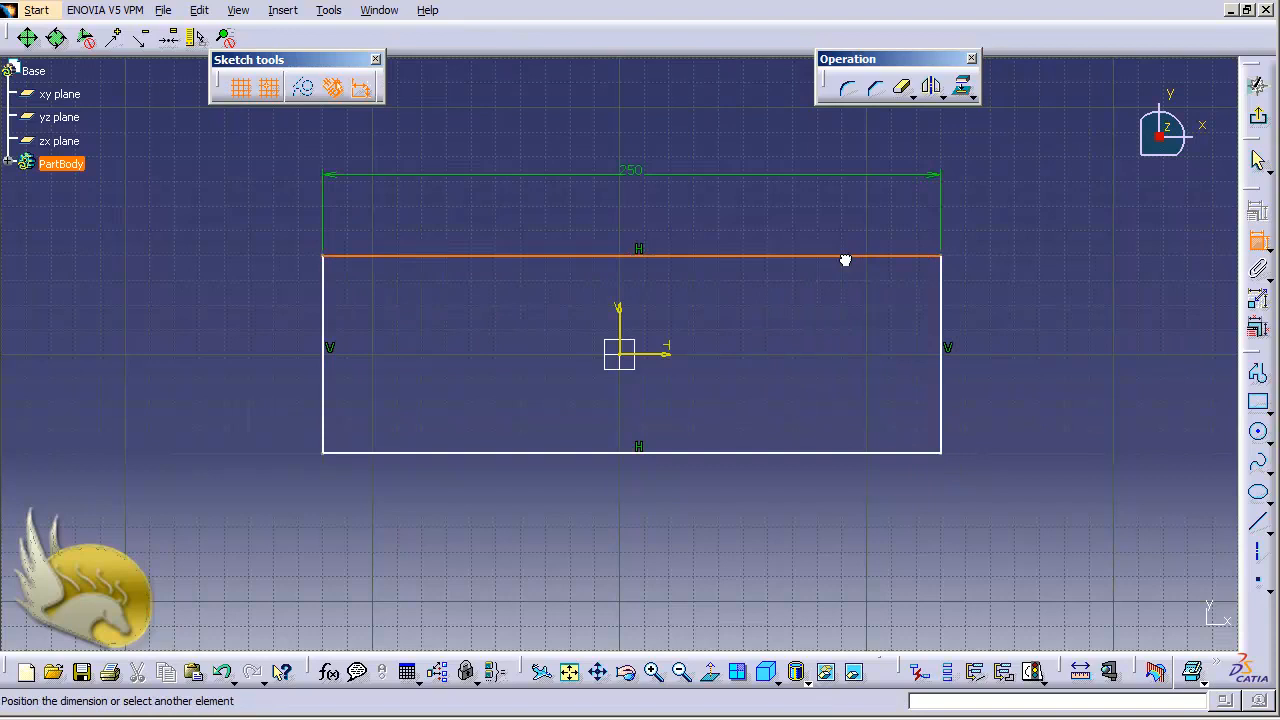
click(831, 224)
double_click(825, 222)
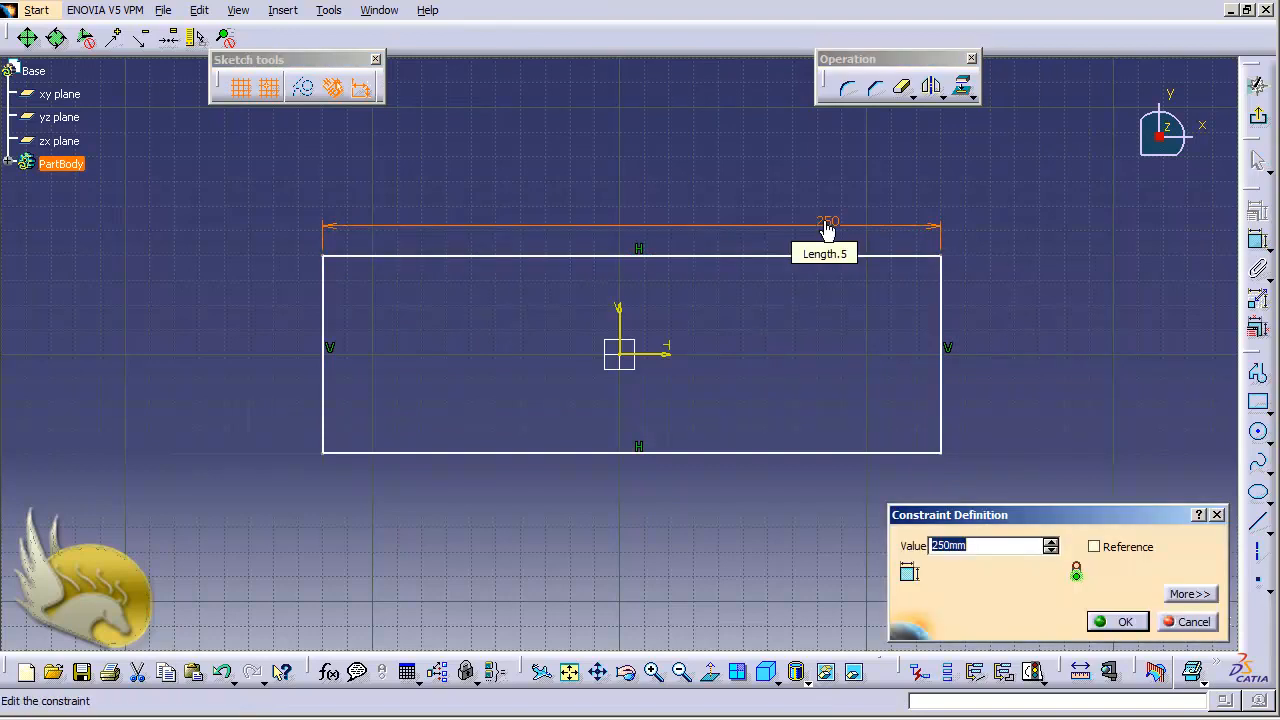
text(110)
key(Return)
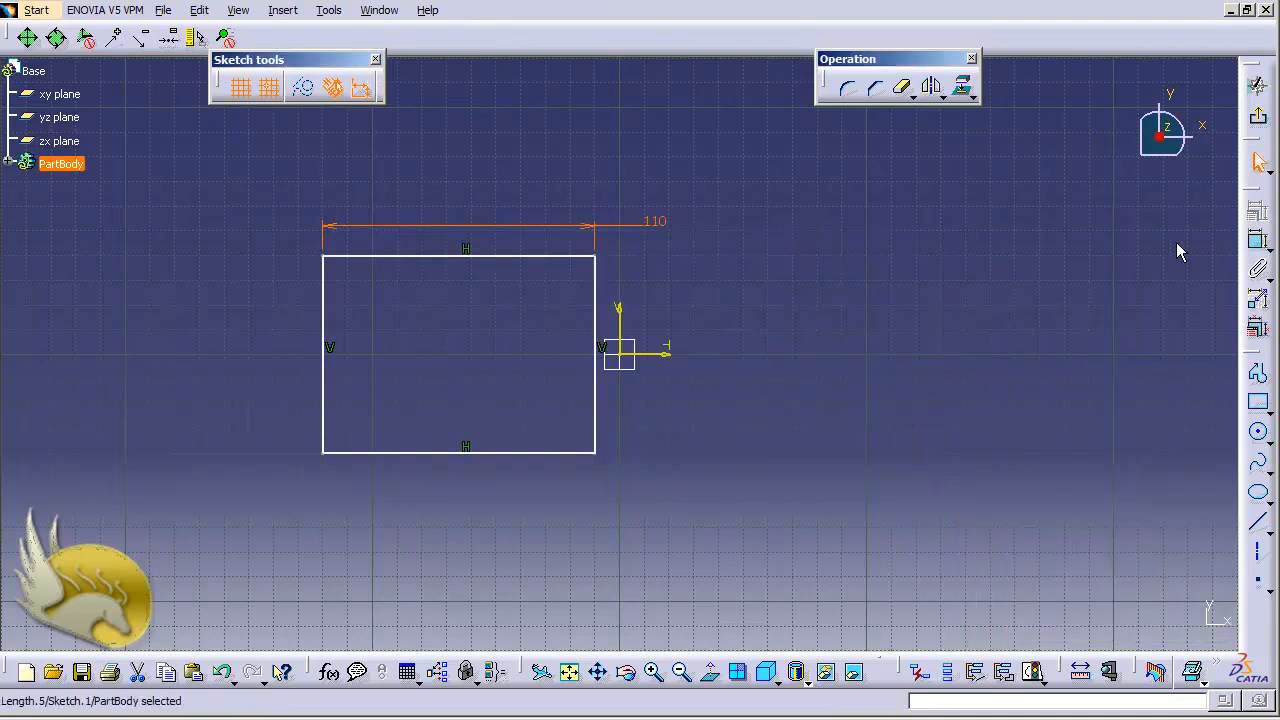
Step: Dimension the rectangle's right edge and set its height to 30 mm
click(1258, 241)
click(594, 300)
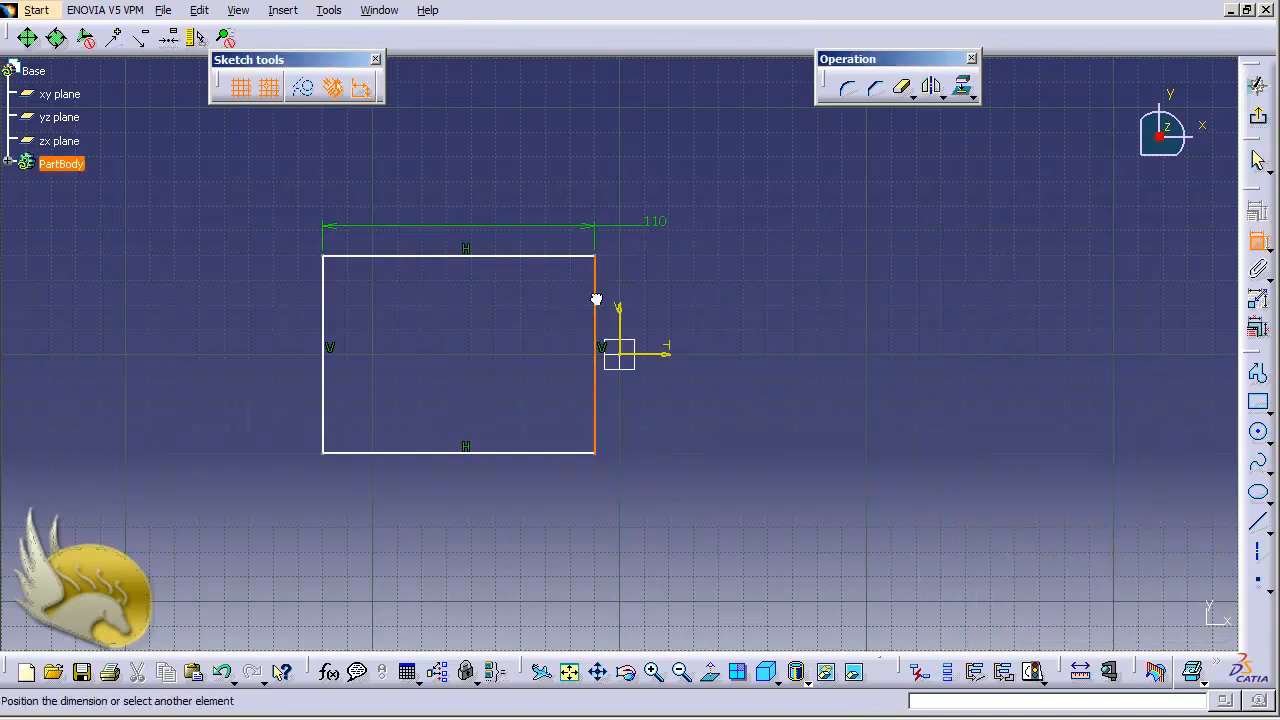
click(682, 298)
double_click(672, 296)
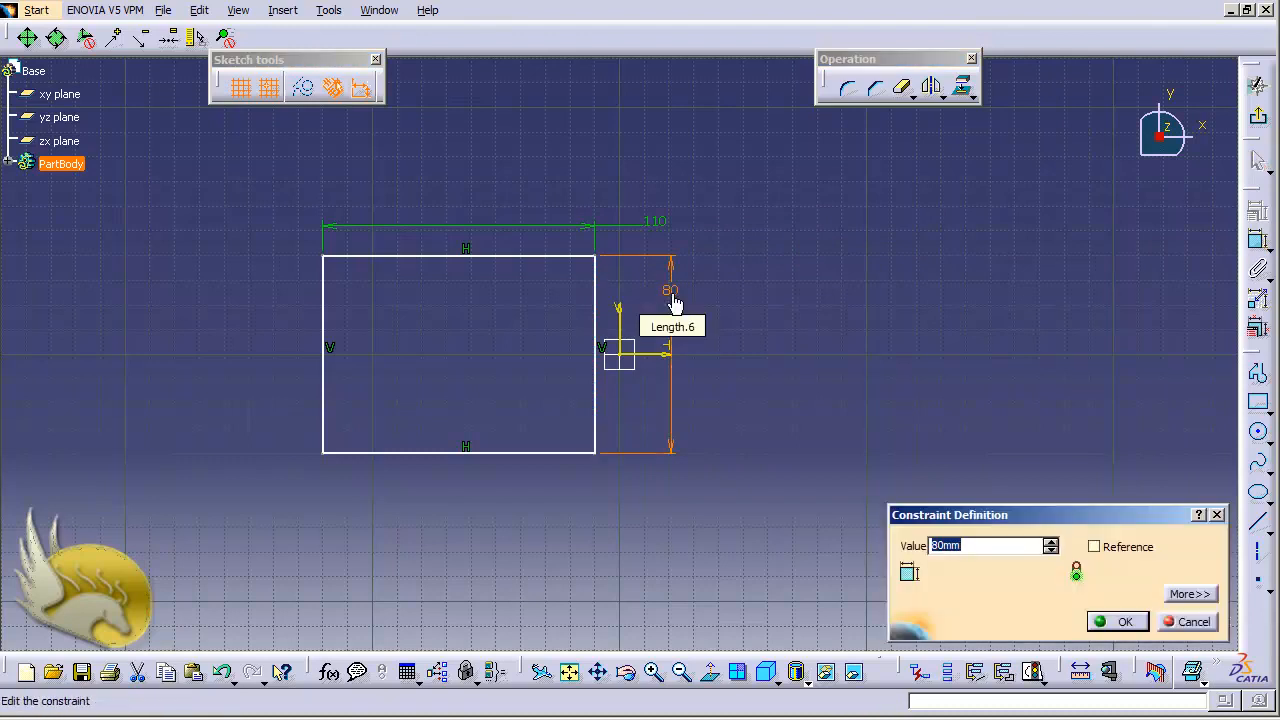
text(30)
key(Return)
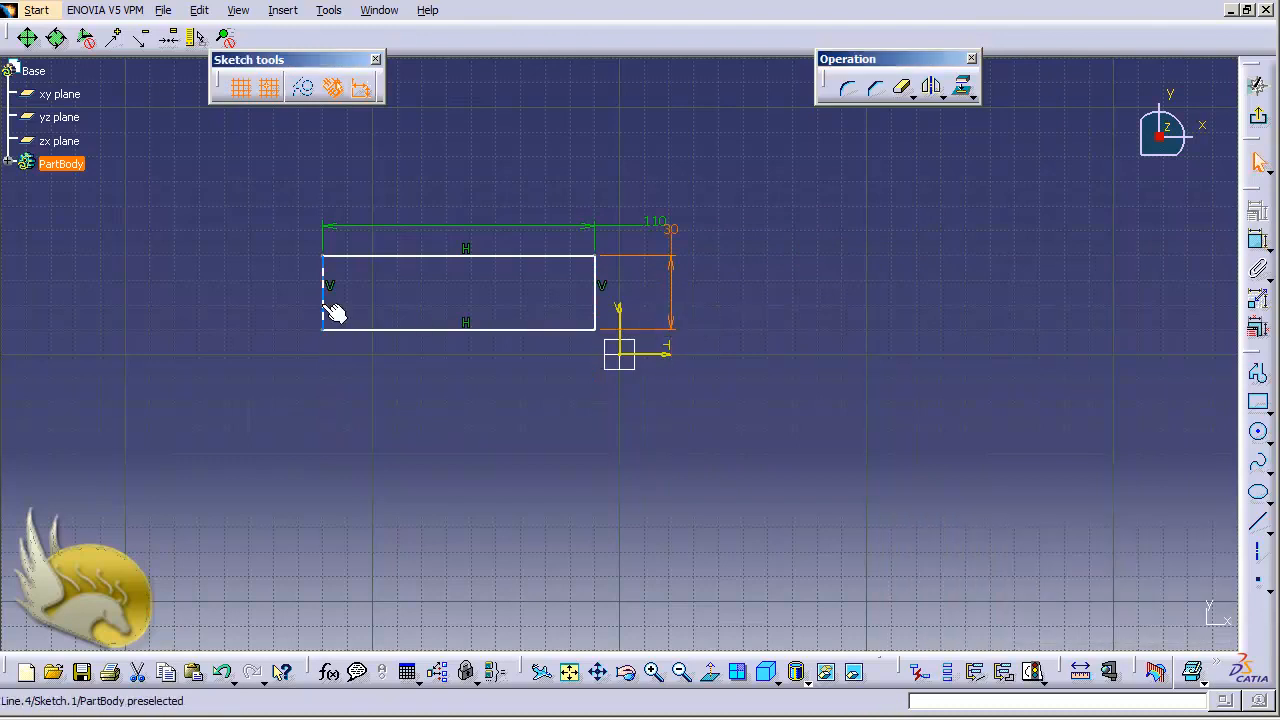
Step: Constrain the rectangle's left and right edges with Symmetry about the vertical sketch axis
click(325, 306)
ctrl+click(598, 305)
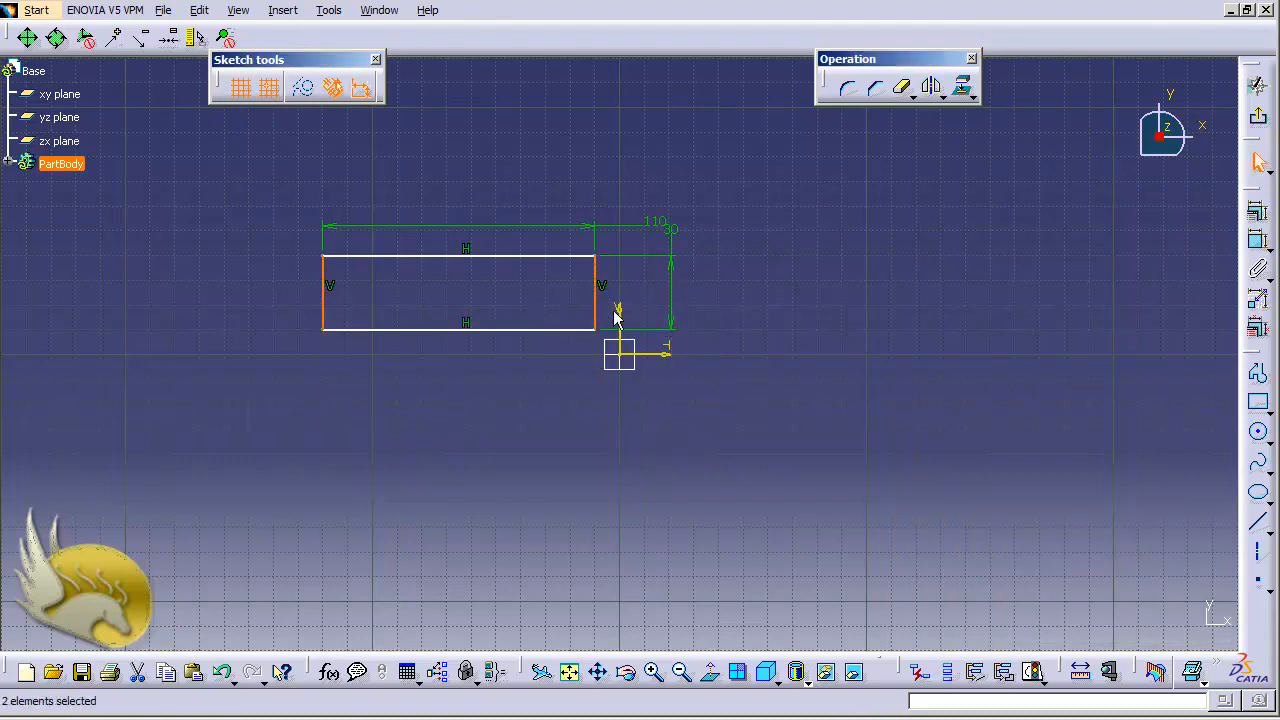
click(1259, 238)
click(1010, 368)
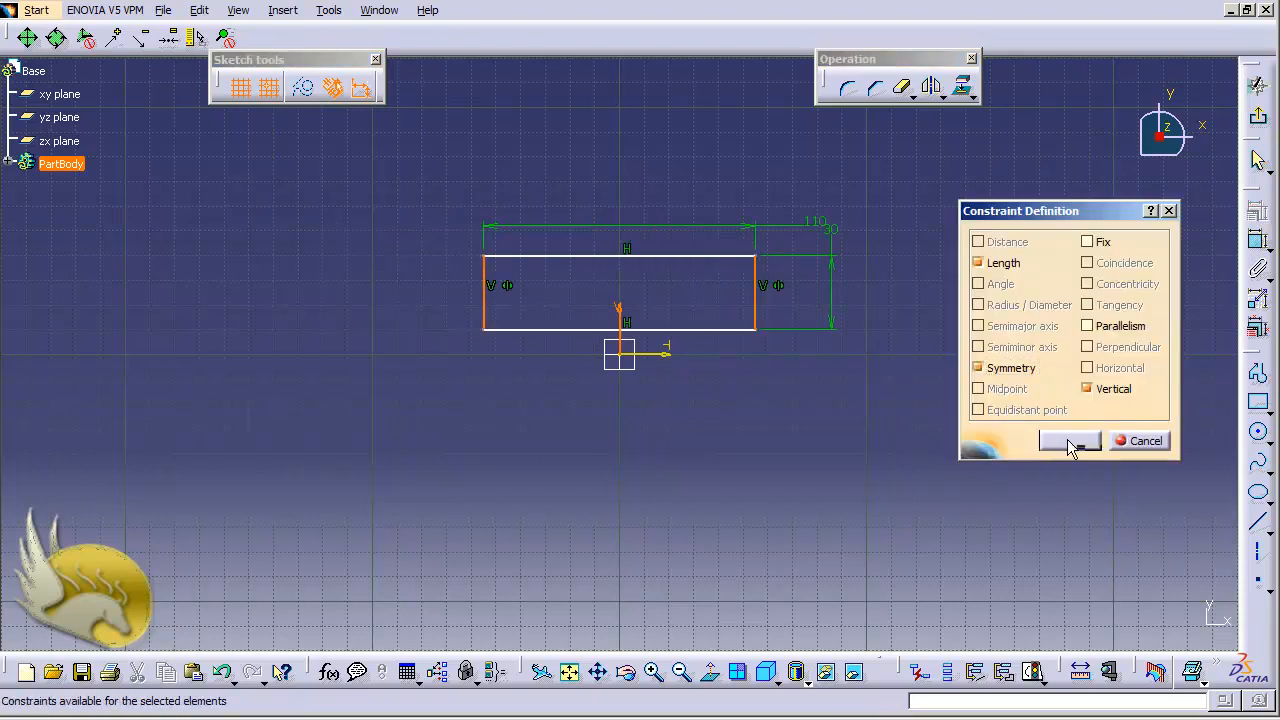
click(1068, 440)
Step: Constrain the rectangle's top and bottom edges with Symmetry about the horizontal sketch axis
click(693, 257)
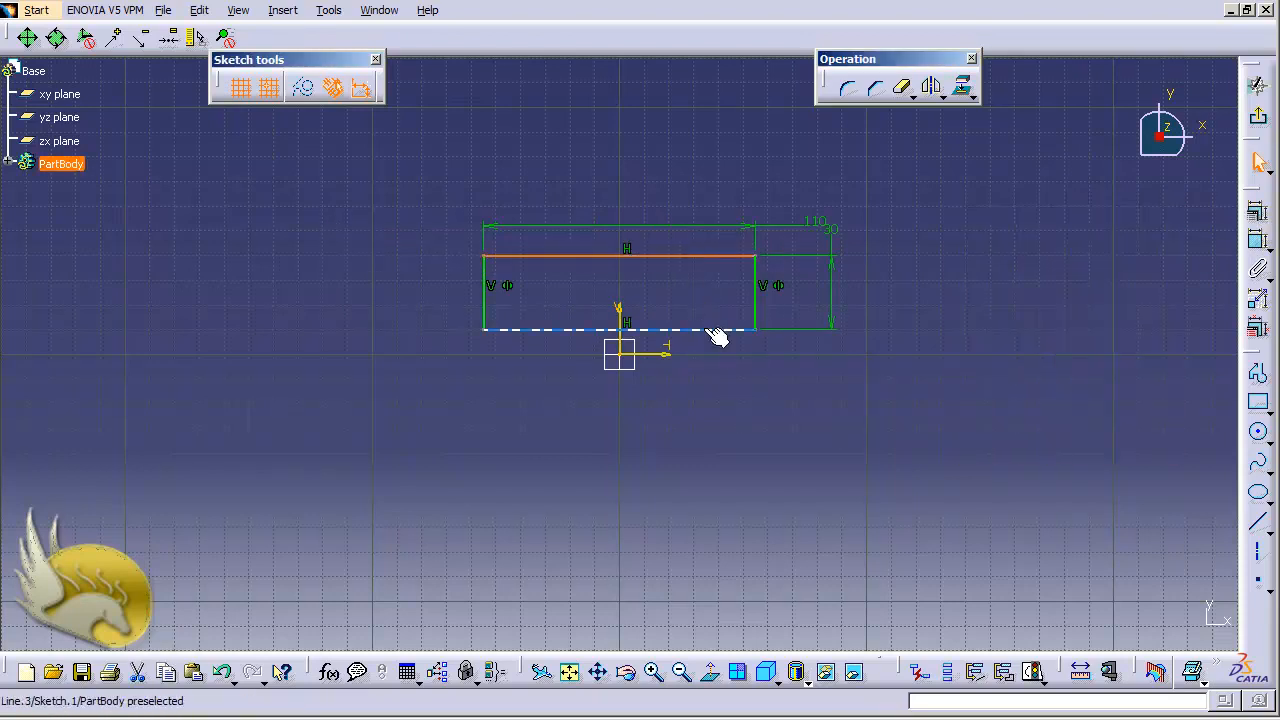
ctrl+click(705, 329)
ctrl+click(652, 351)
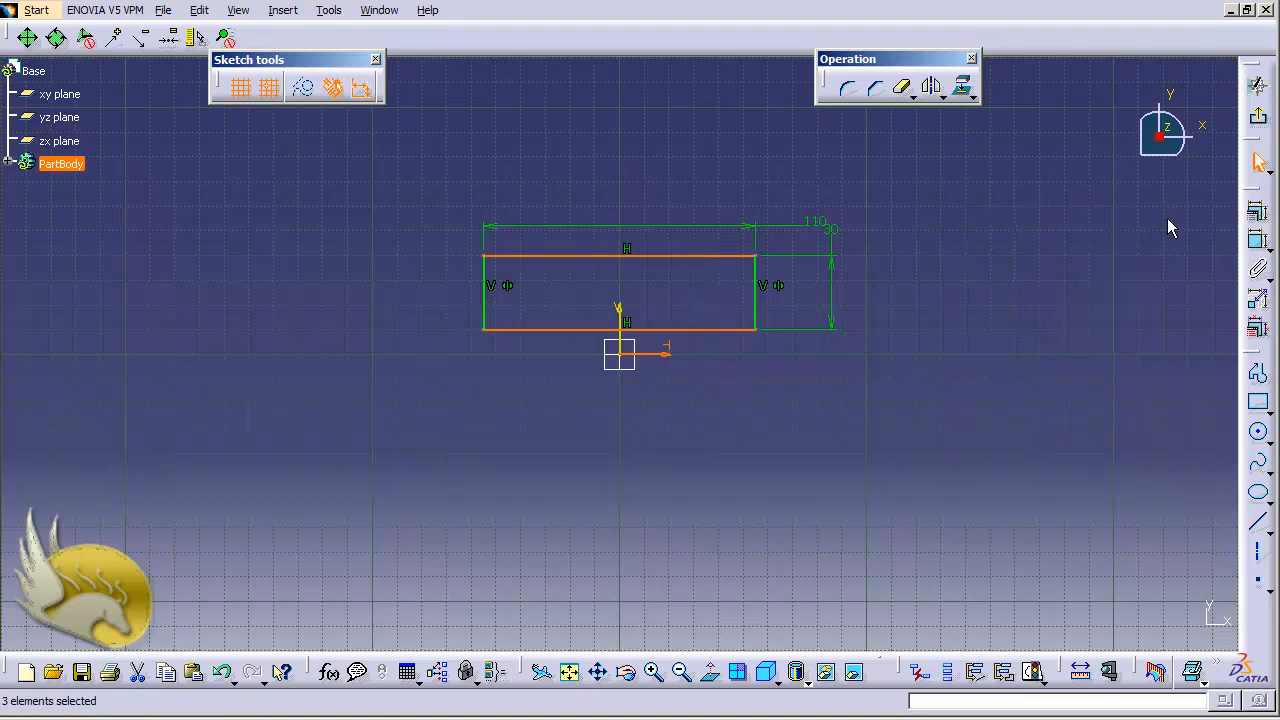
click(1256, 238)
click(1005, 368)
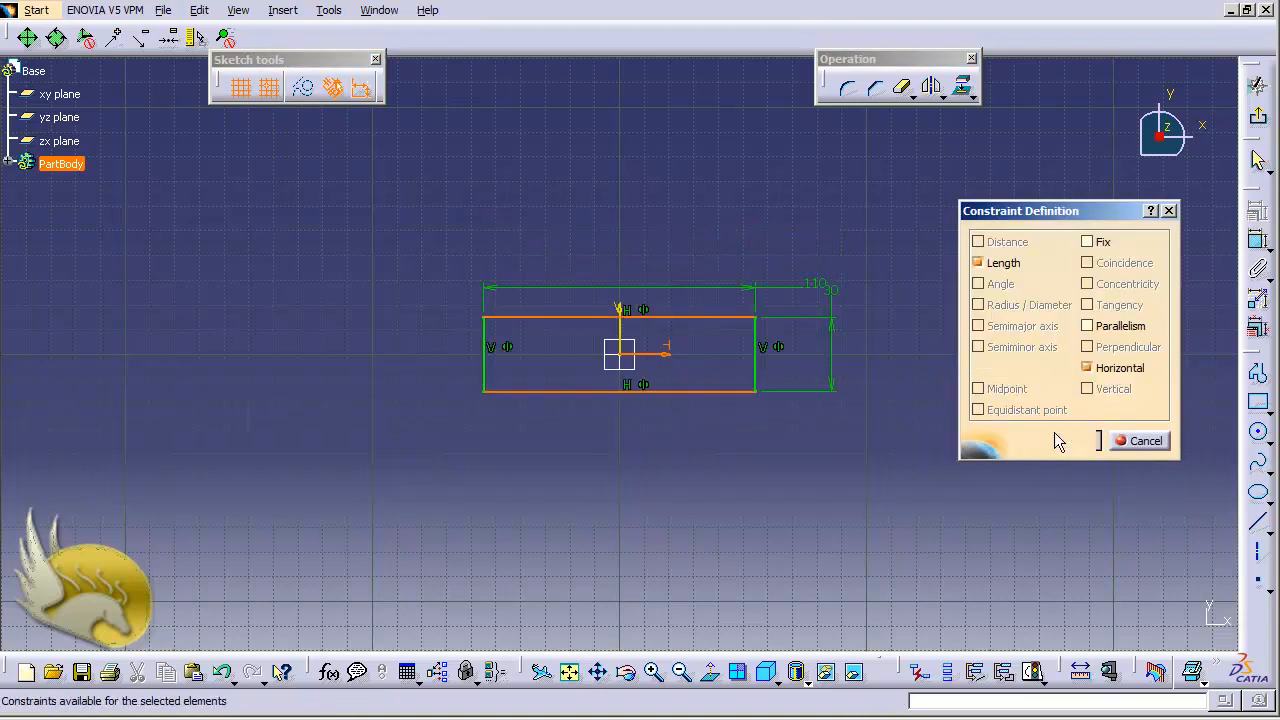
click(1058, 438)
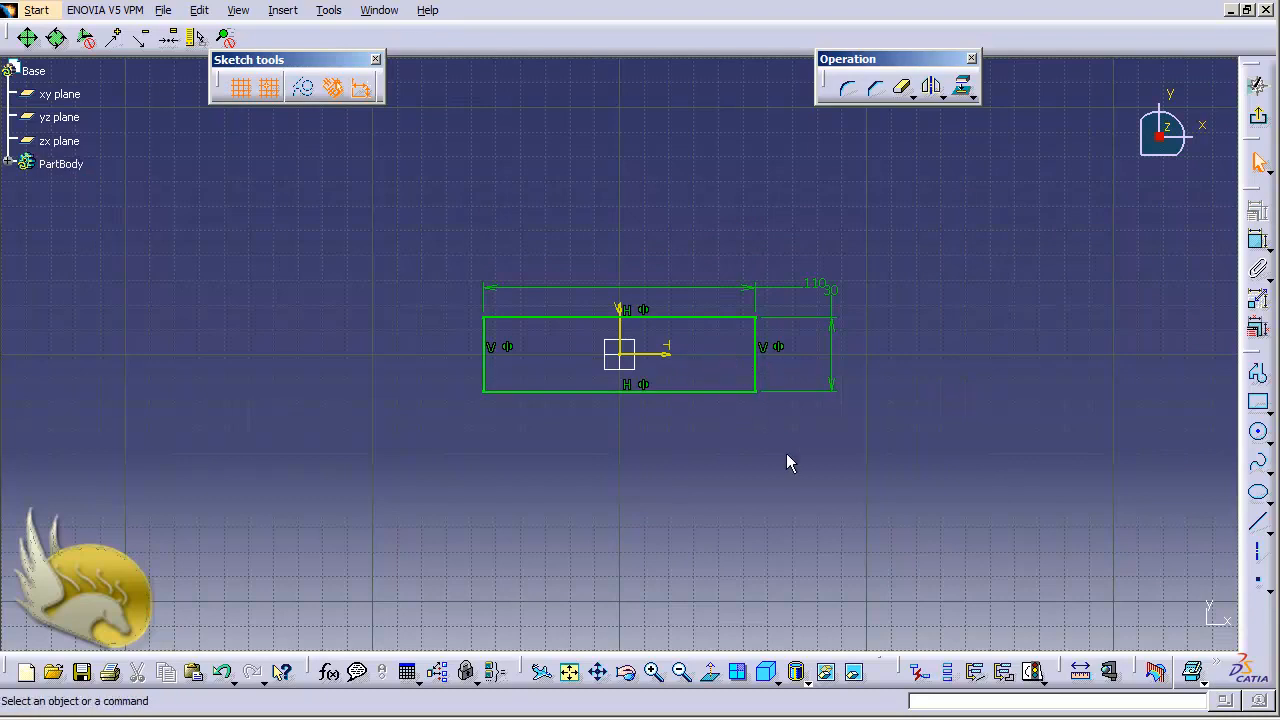
Step: Sketch a circle about 10 mm in diameter inside the rectangle near its upper-right corner
key(ctrl+Page_Up)
key(ctrl+Page_Up)
key(ctrl+Page_Up)
key(ctrl+Page_Up)
key(ctrl+Page_Up)
key(ctrl+Page_Up)
key(ctrl+Page_Up)
key(ctrl+Page_Up)
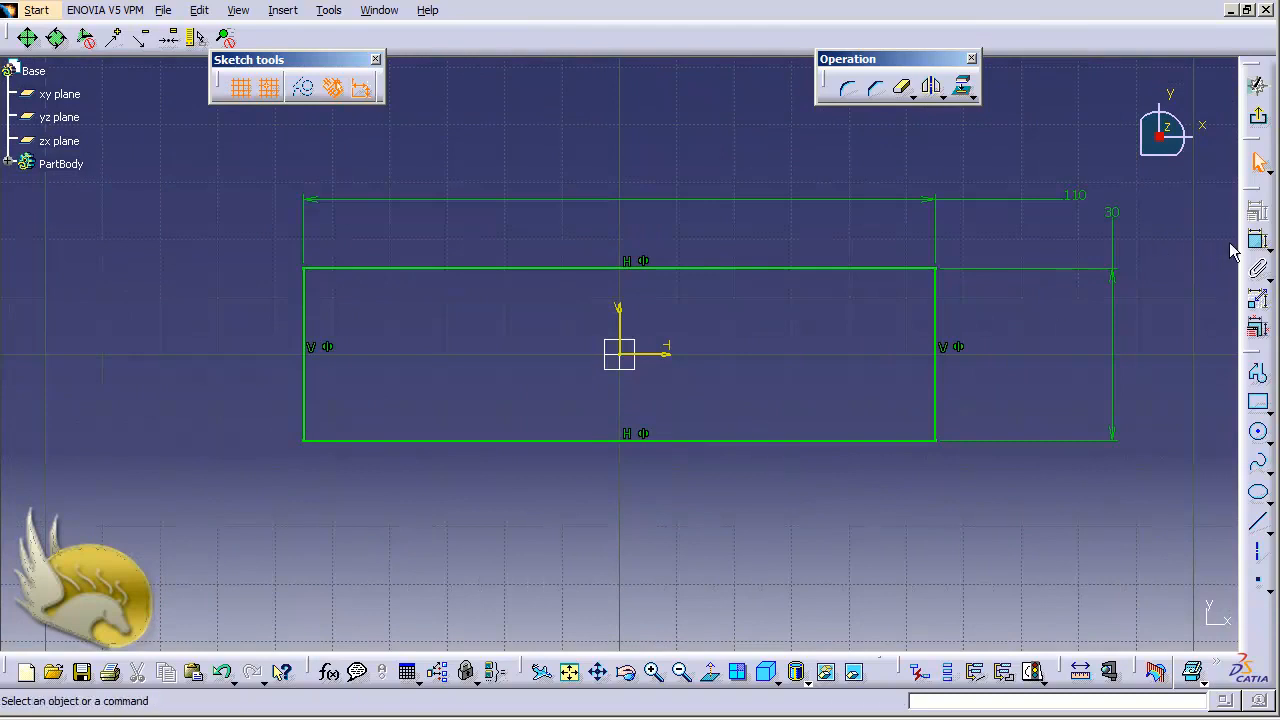
click(1257, 432)
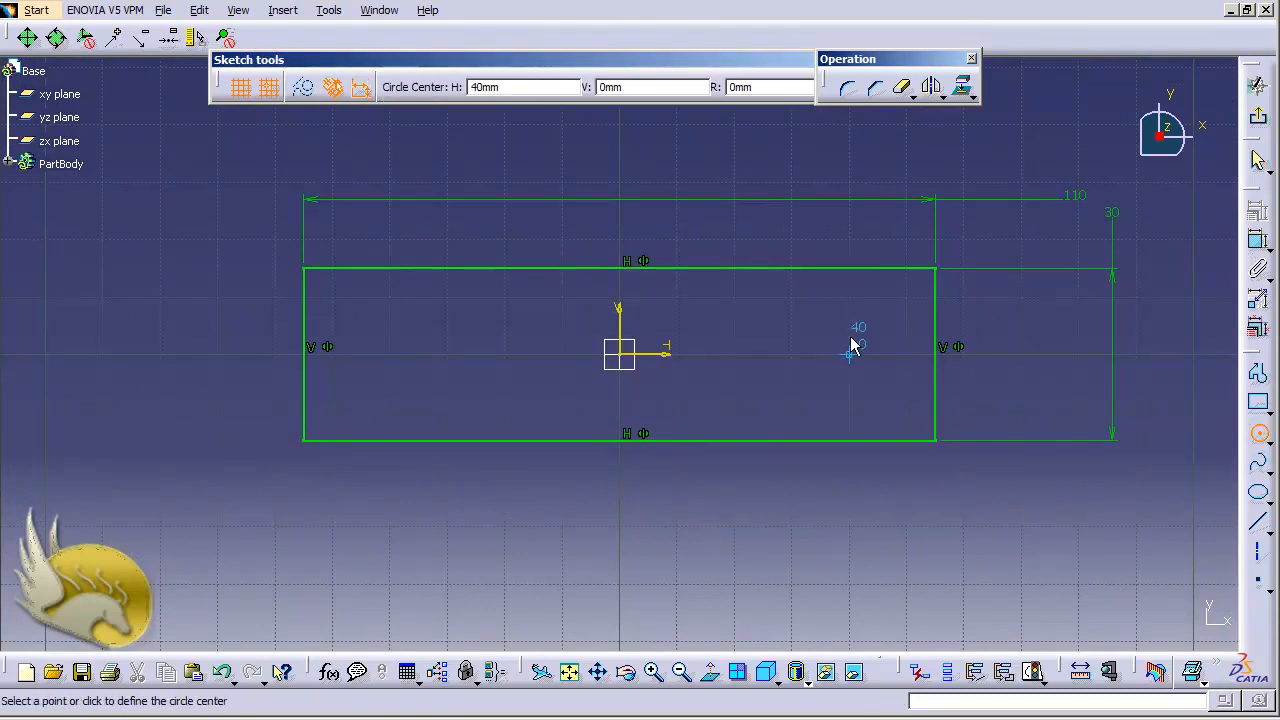
click(849, 297)
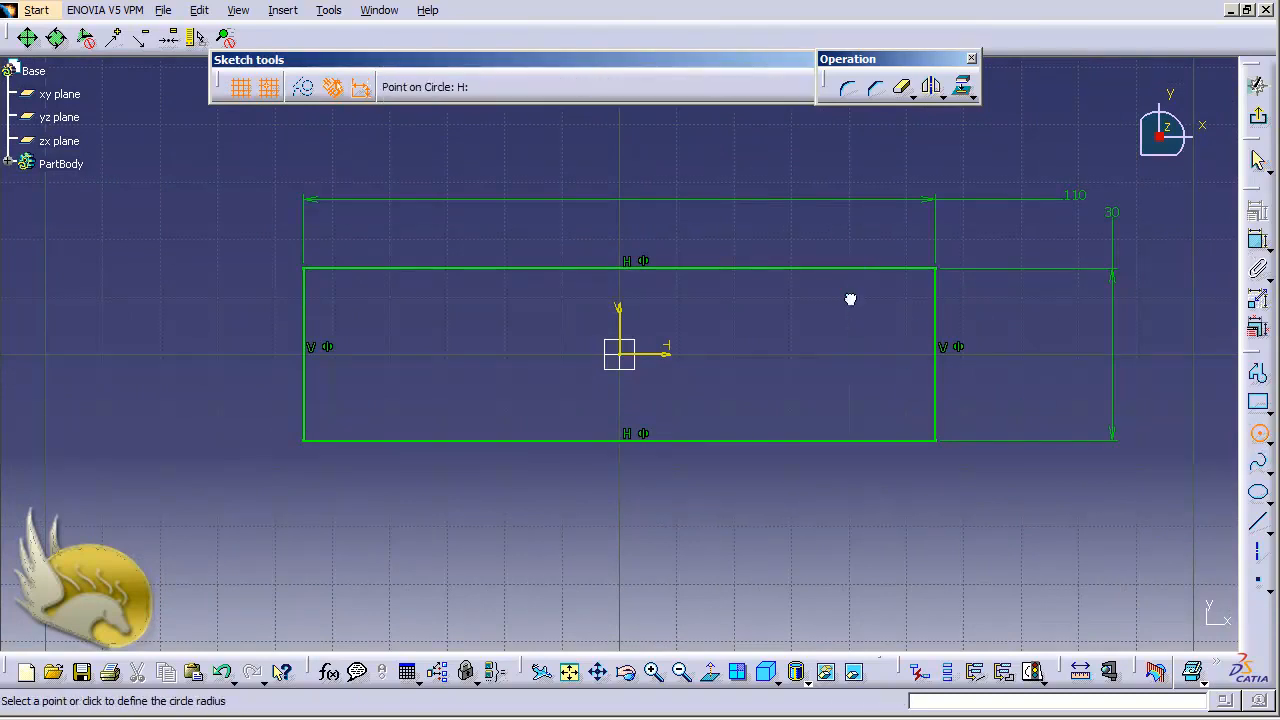
click(868, 322)
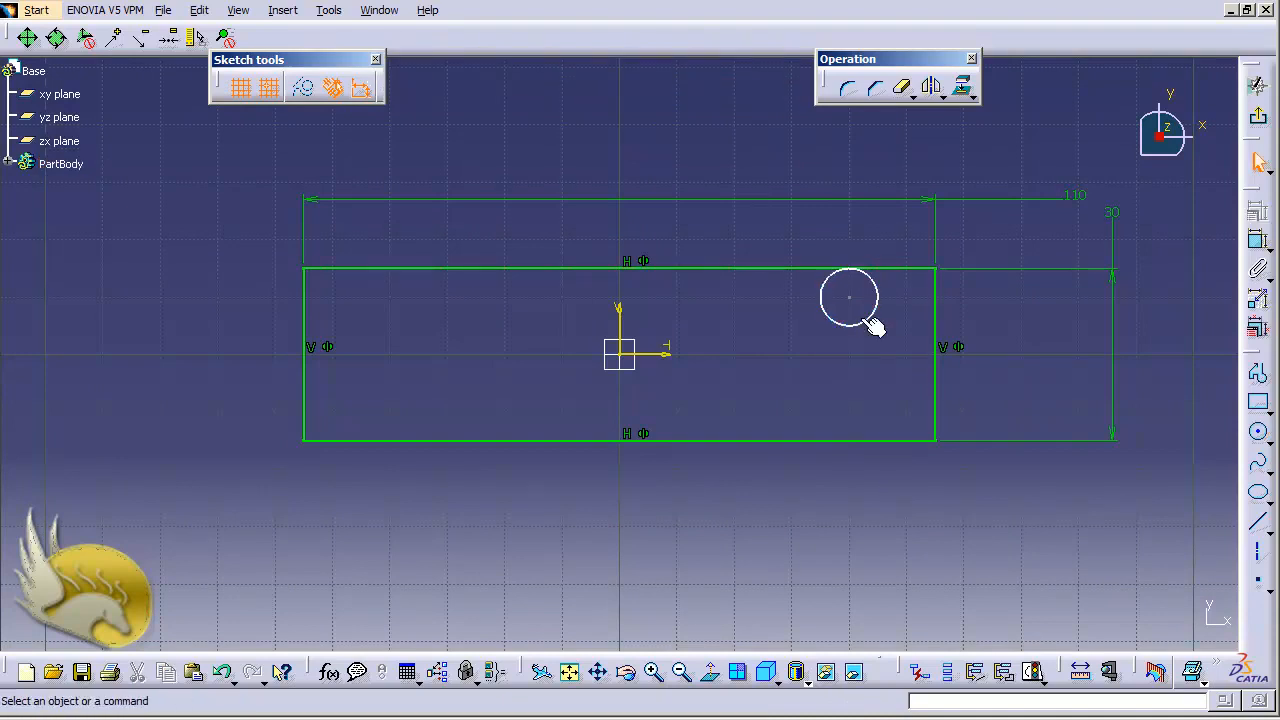
Step: Dimension the circle's diameter and set it to 2.5 mm
click(1258, 240)
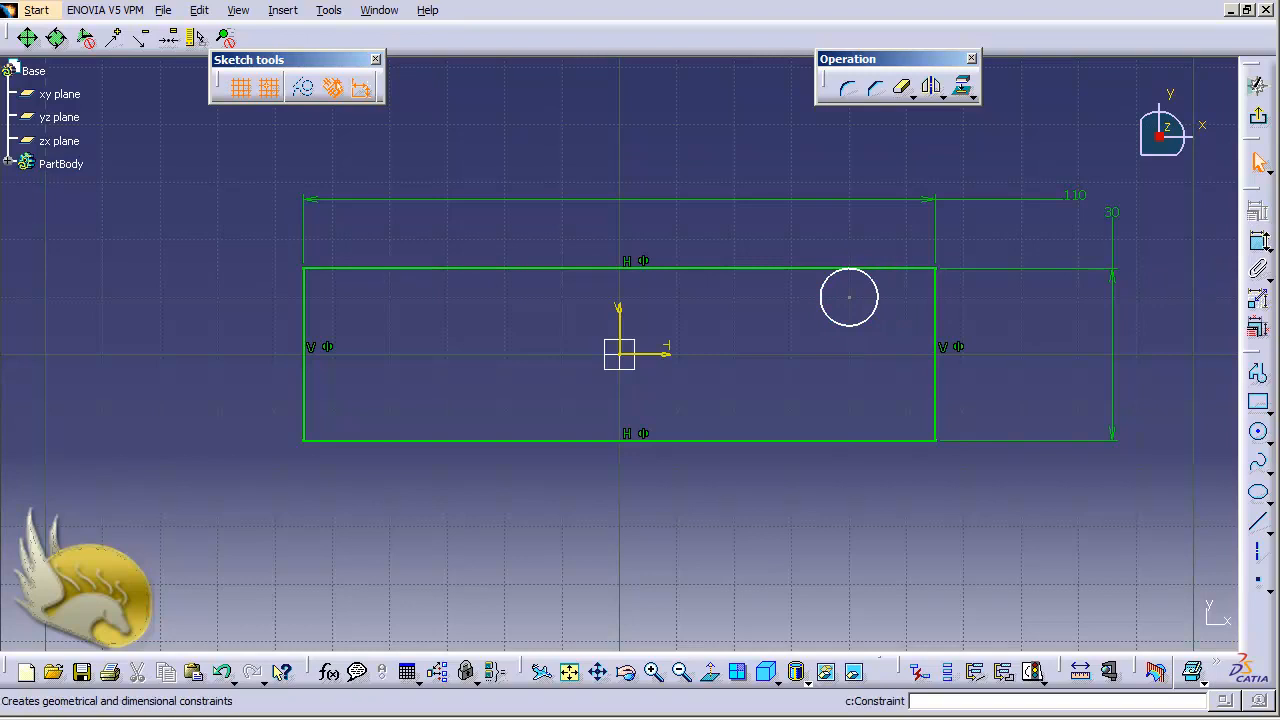
click(1260, 243)
click(884, 312)
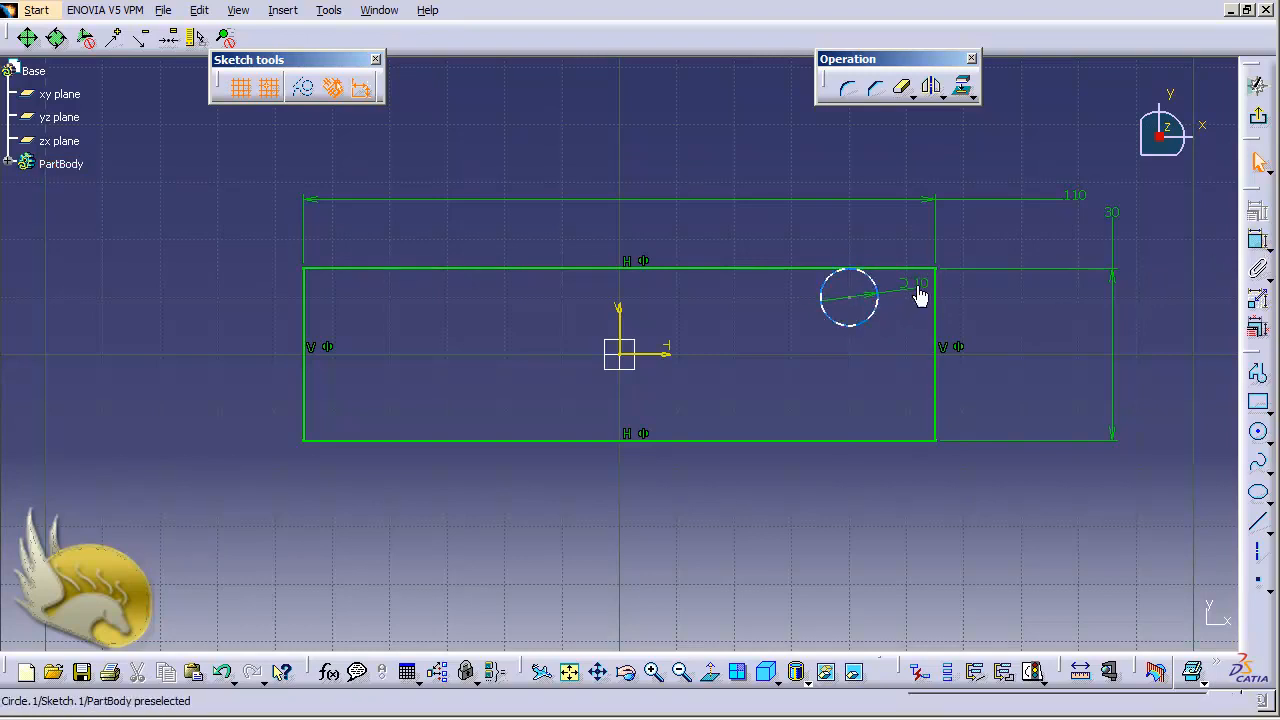
double_click(918, 288)
text(2.5)
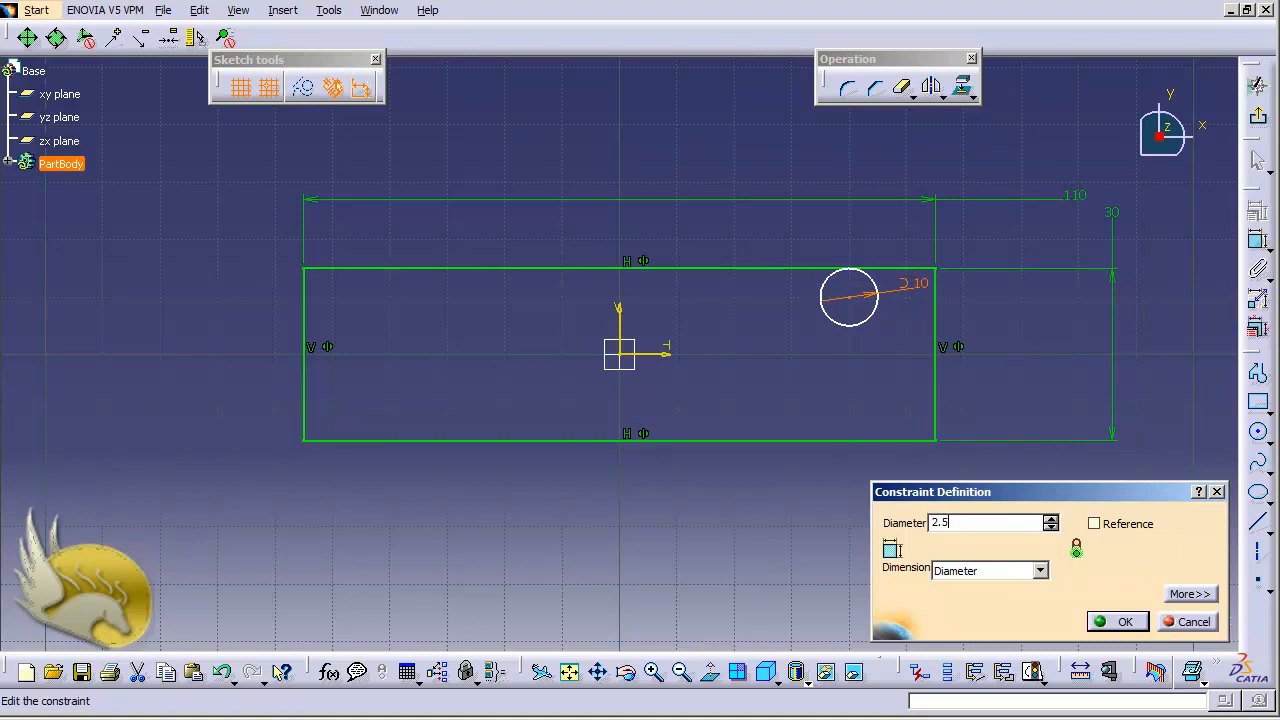
key(Return)
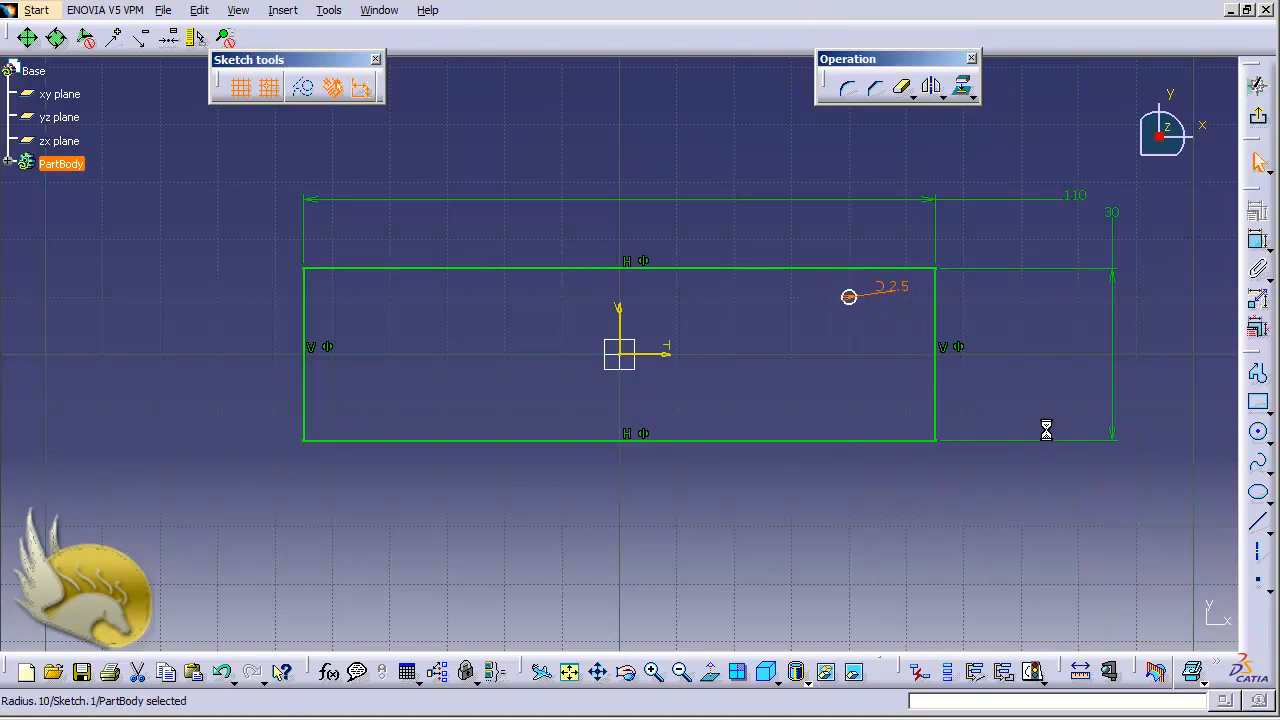
Step: Dimension the vertical distance between the circle's centre and the rectangle's top edge
click(849, 297)
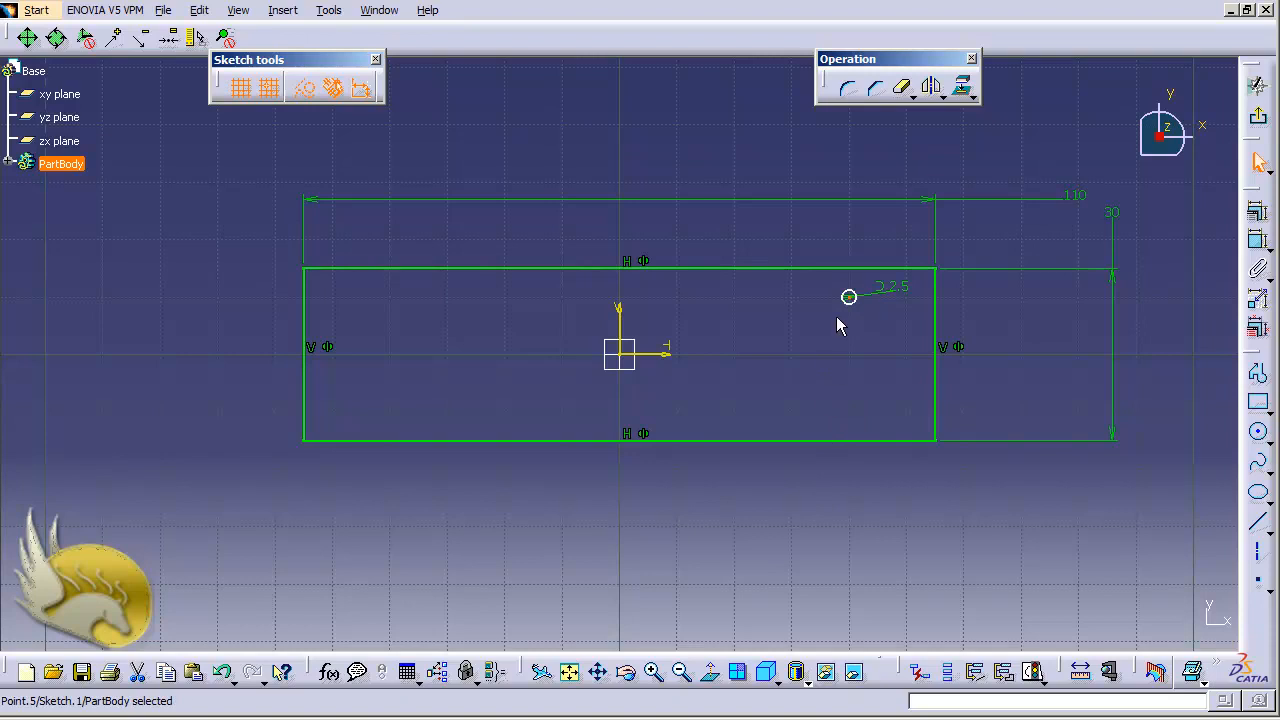
ctrl+click(842, 269)
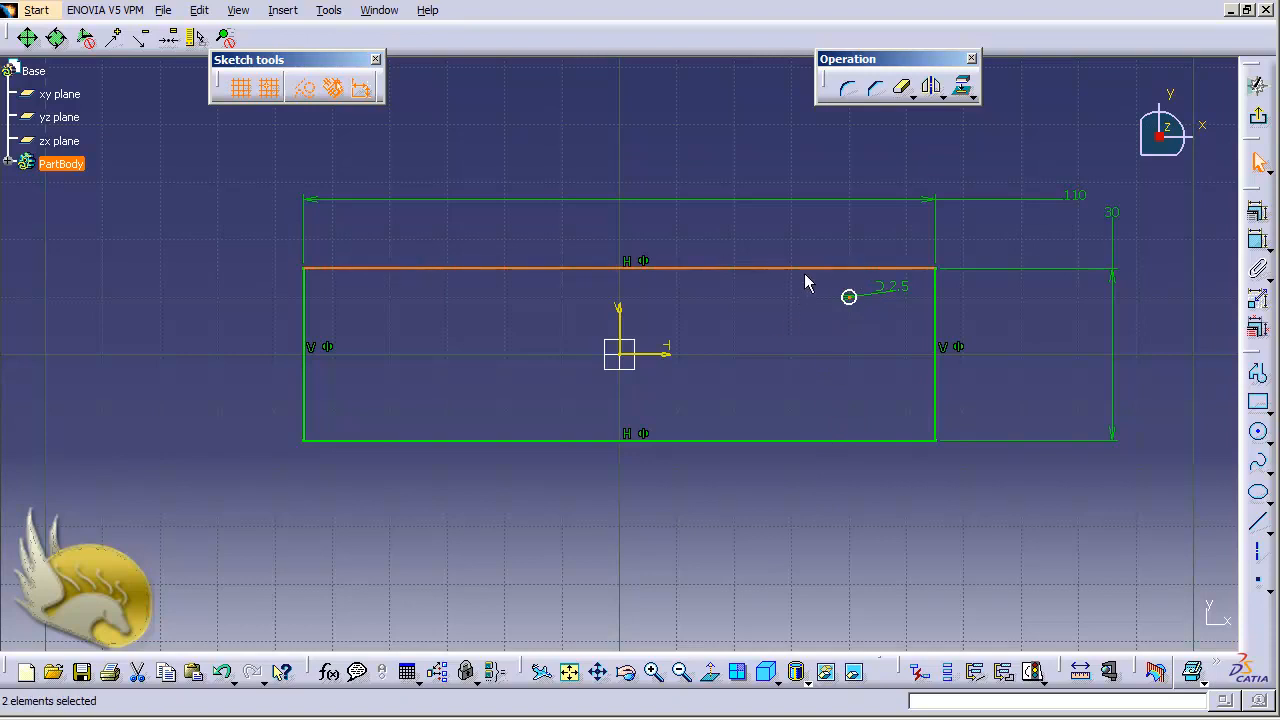
click(1258, 240)
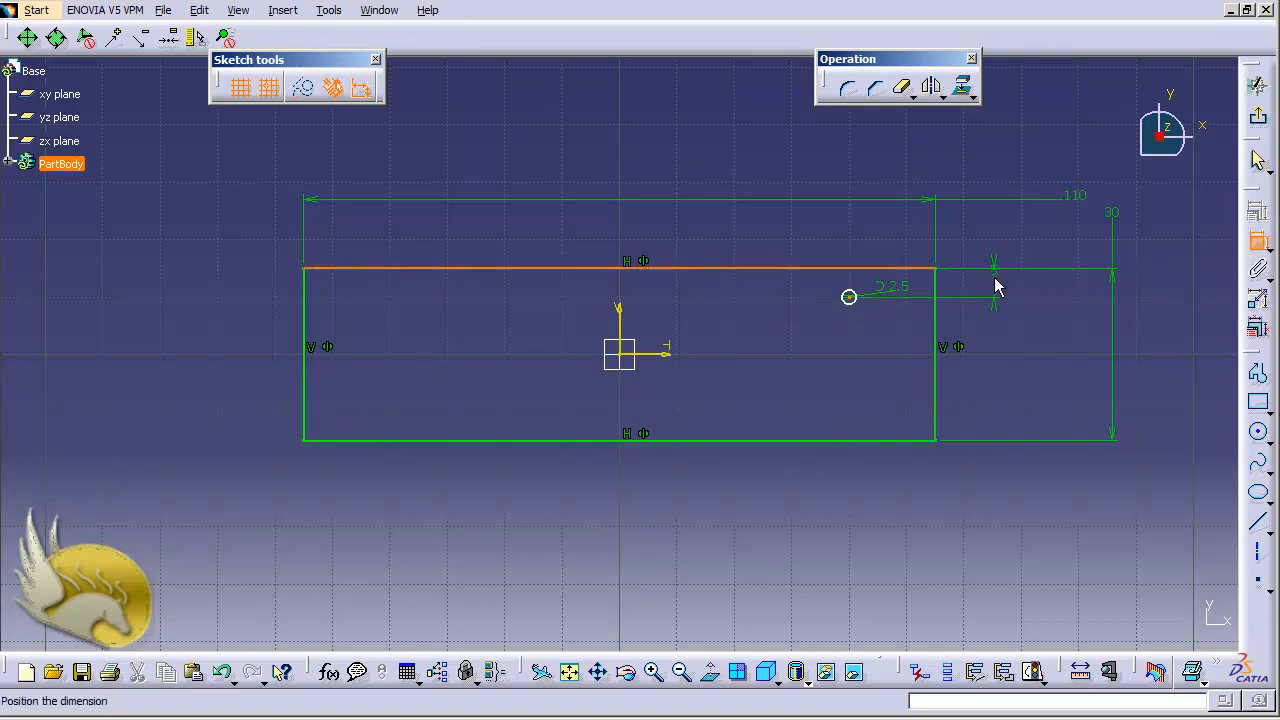
click(995, 287)
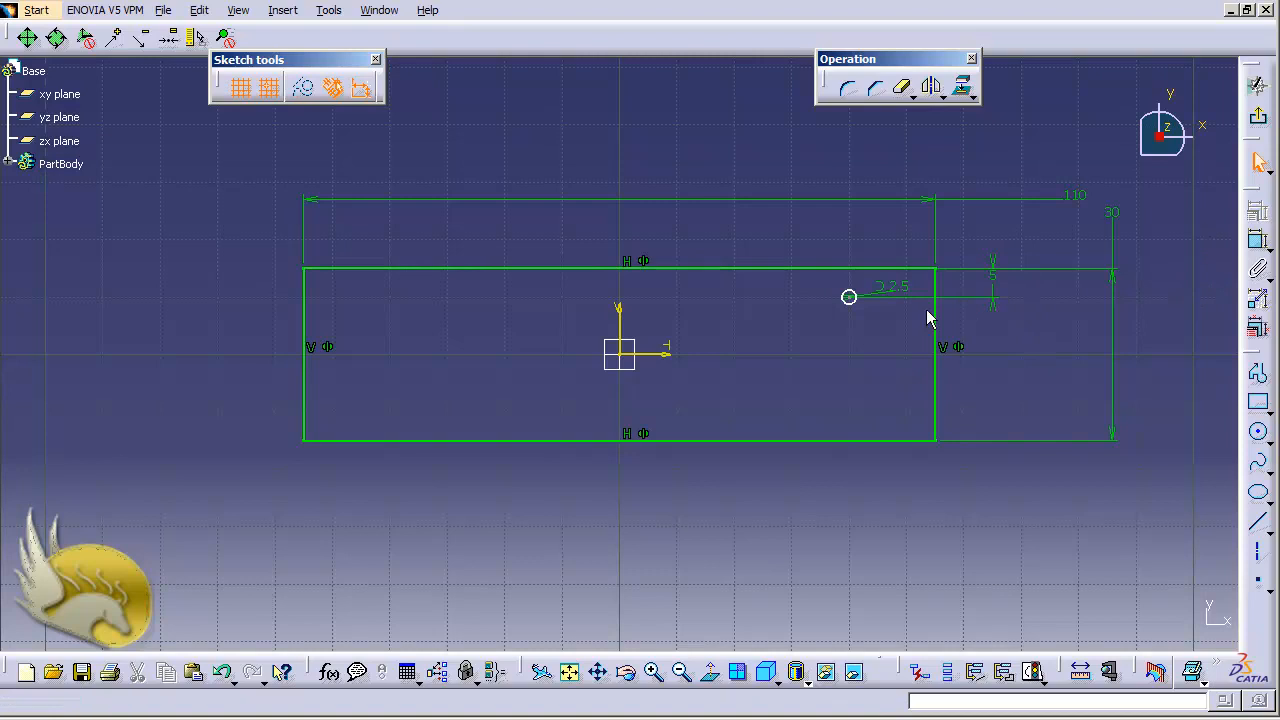
click(849, 299)
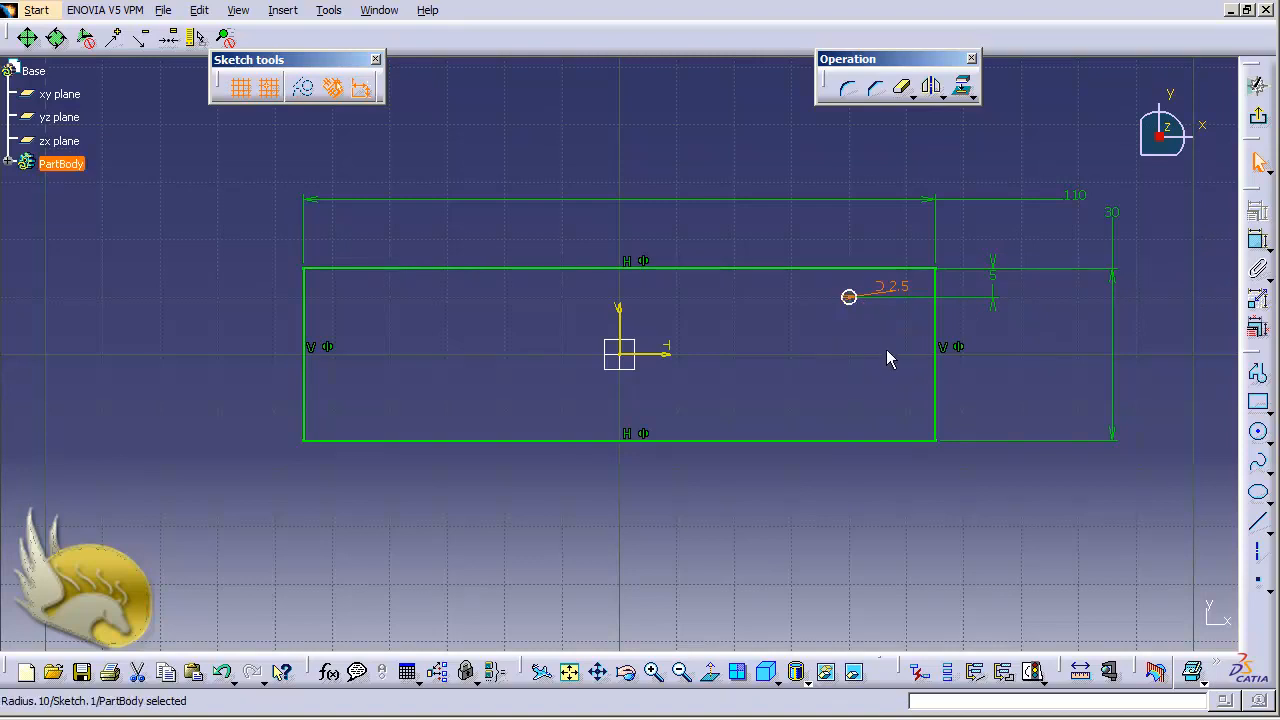
click(884, 325)
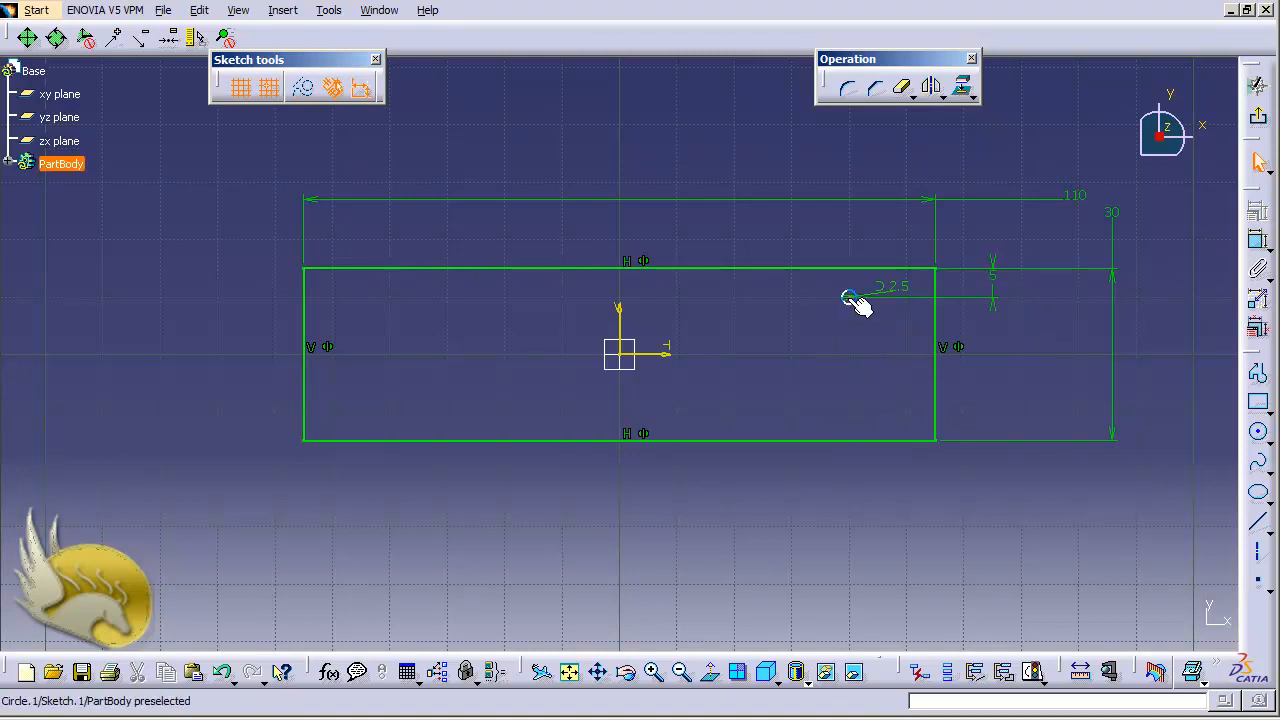
click(849, 299)
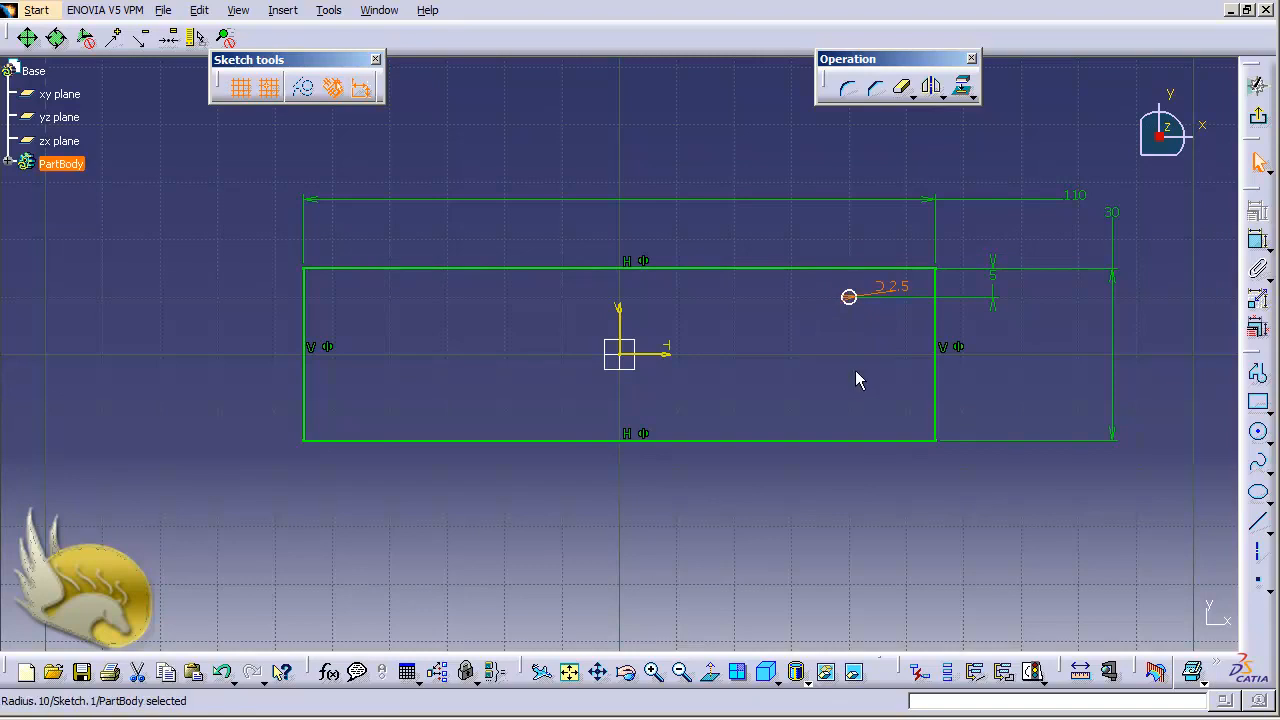
click(873, 309)
key(ctrl+Page_Up)
key(ctrl+Page_Up)
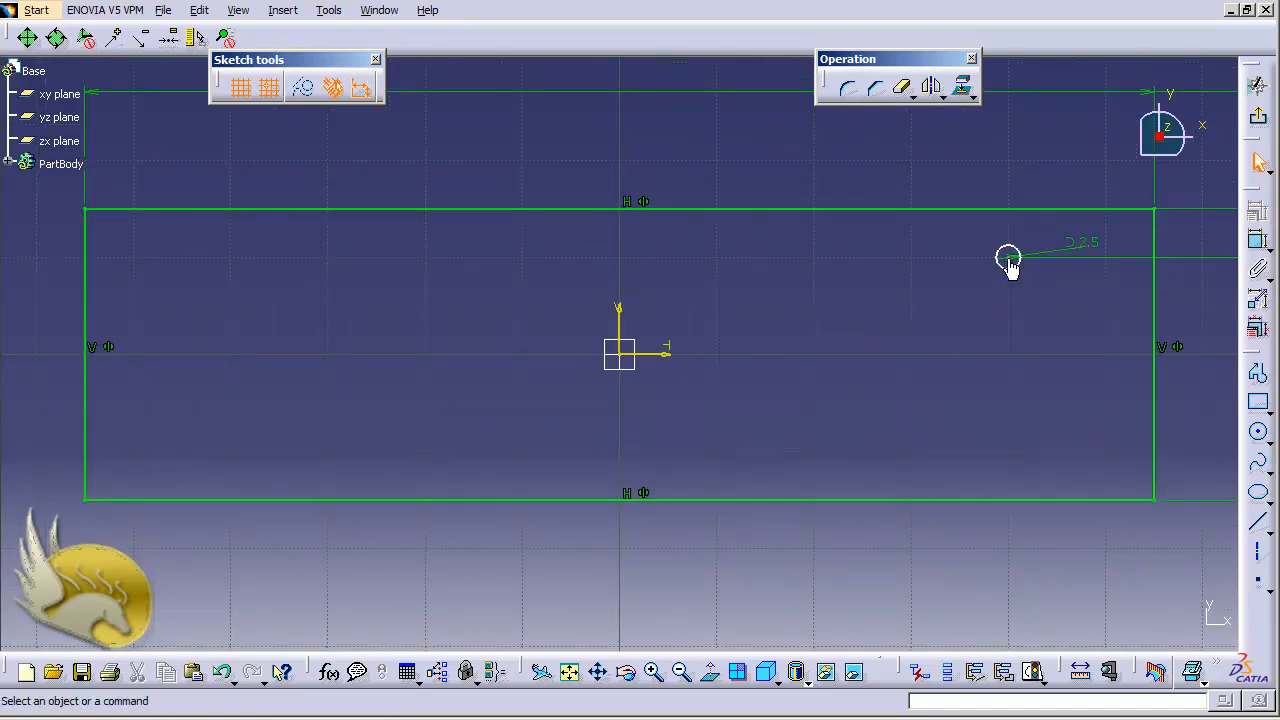
click(1009, 262)
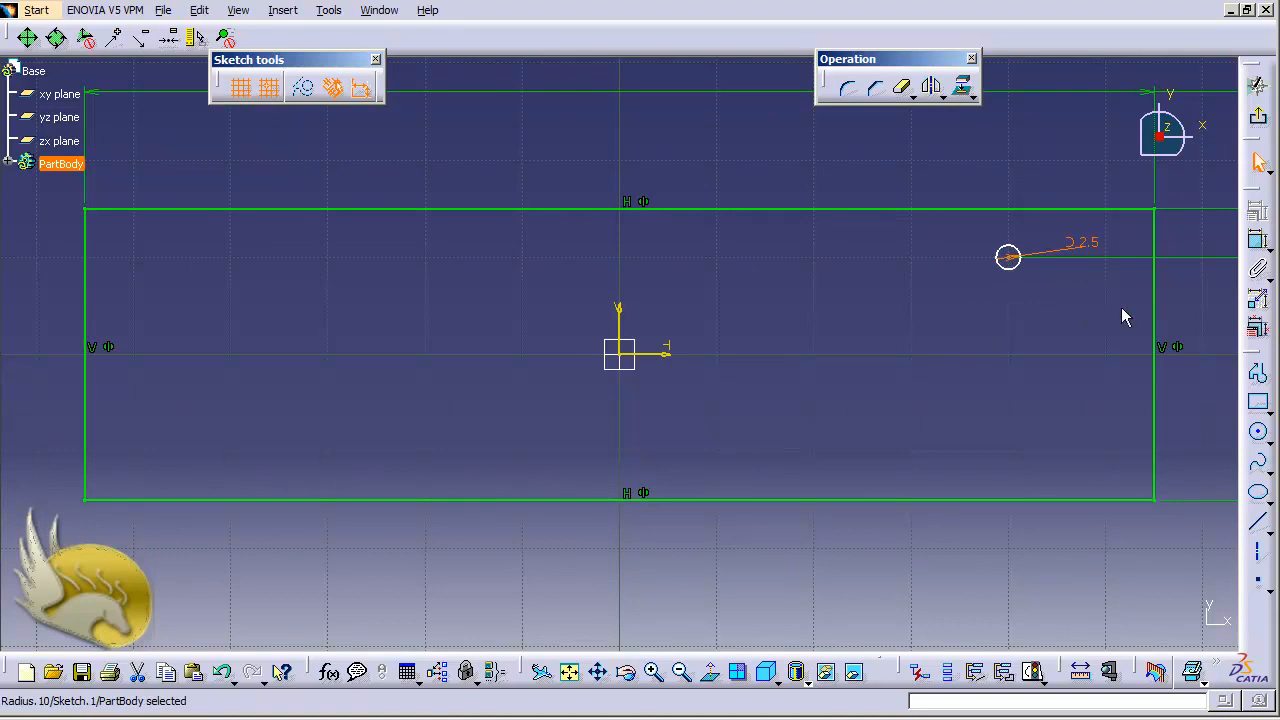
ctrl+click(1155, 308)
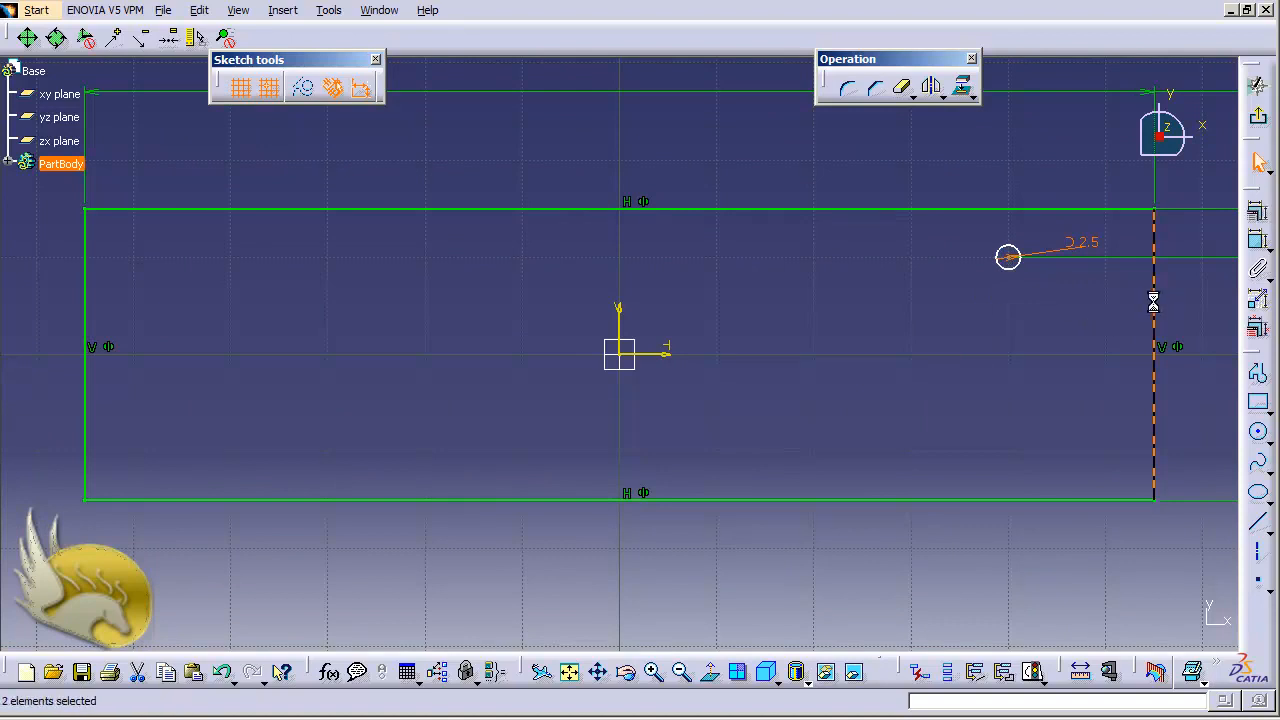
Step: Dimension the horizontal distance between the circle's centre and the rectangle's right edge and set it to 5 mm
click(1258, 242)
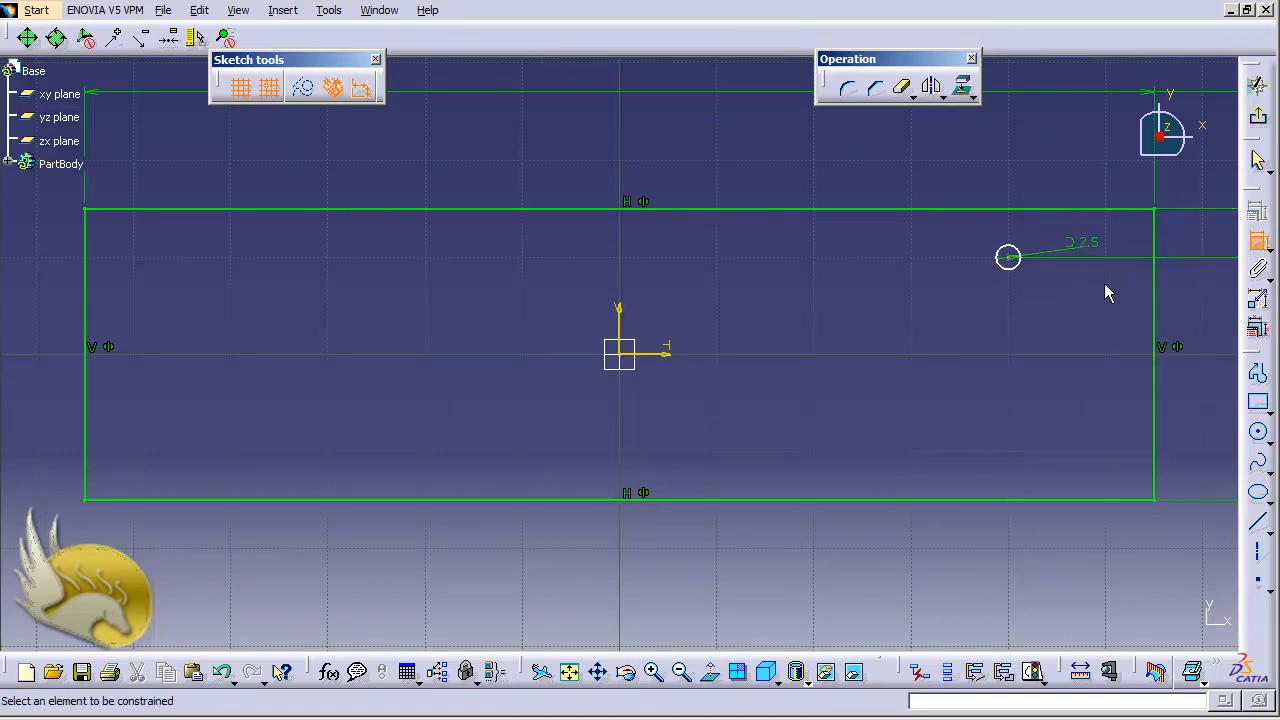
click(1155, 274)
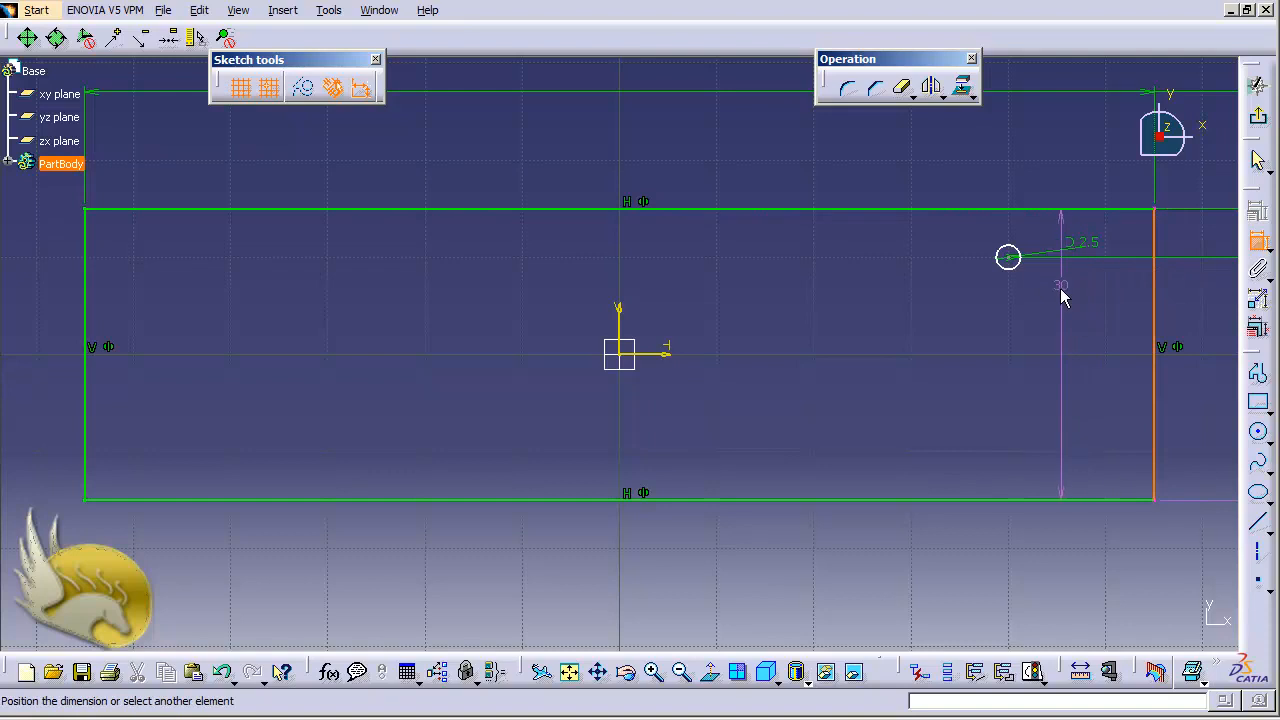
click(1008, 258)
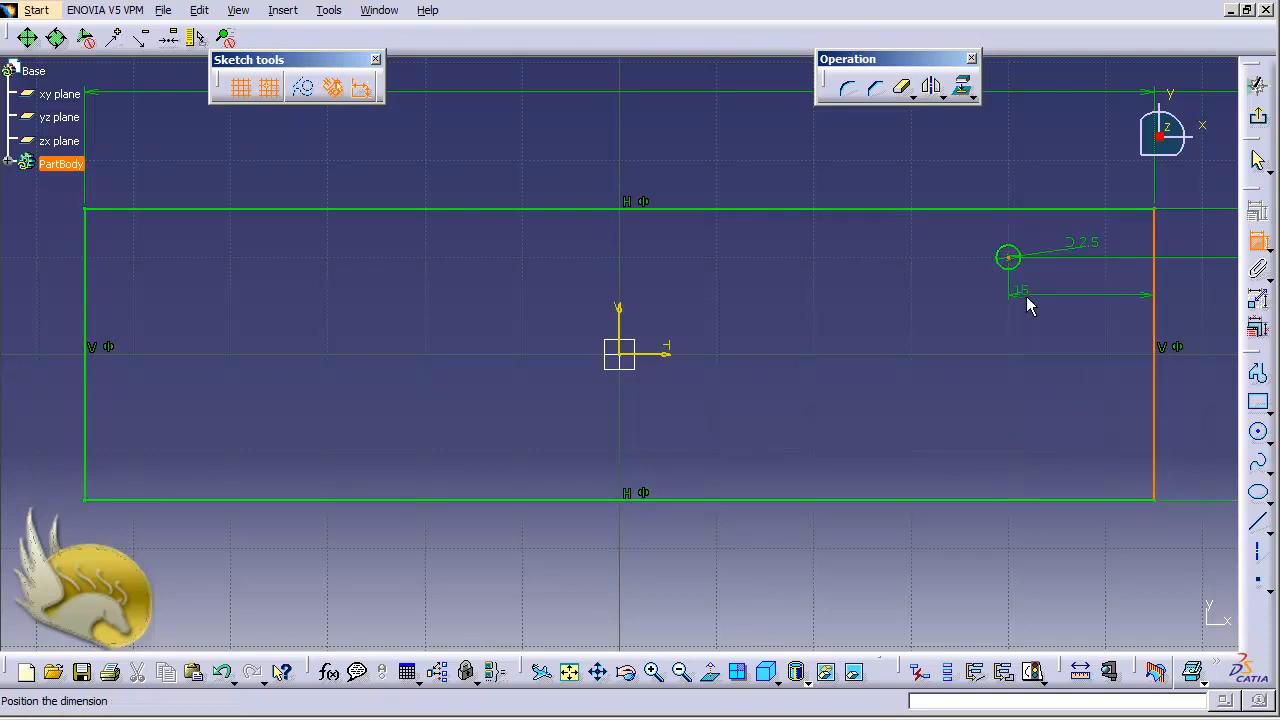
click(1052, 305)
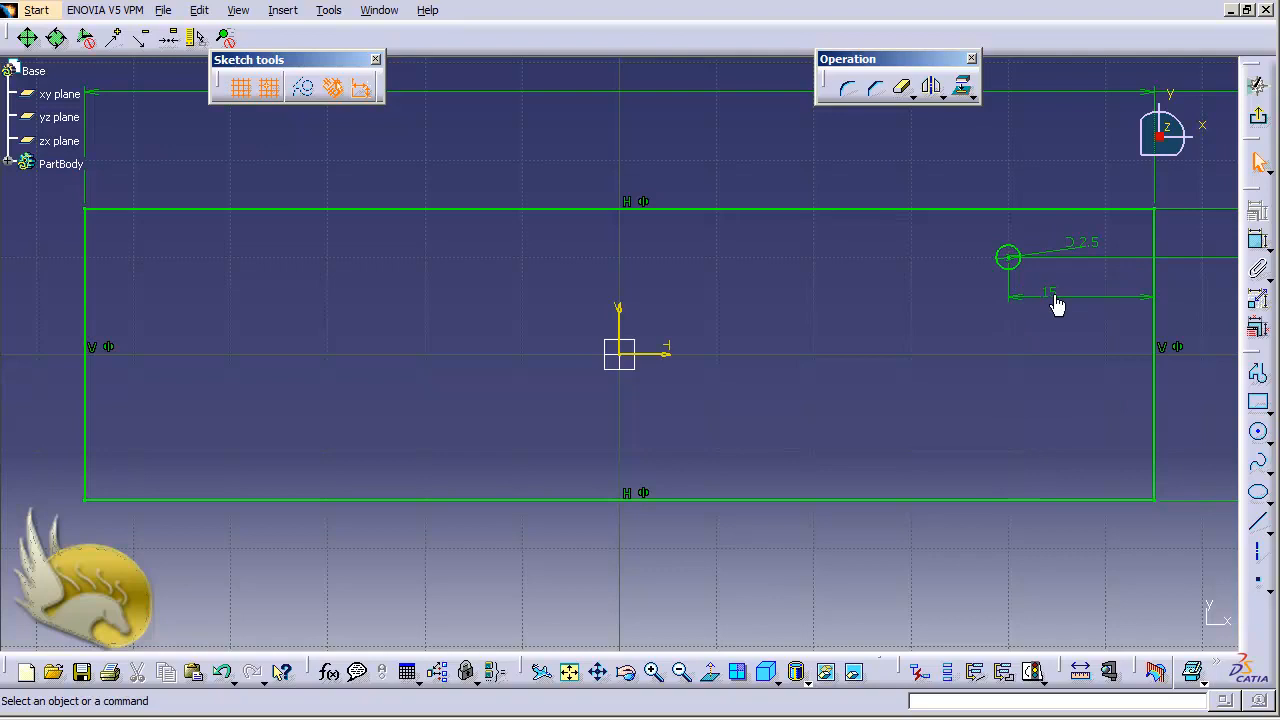
double_click(1049, 293)
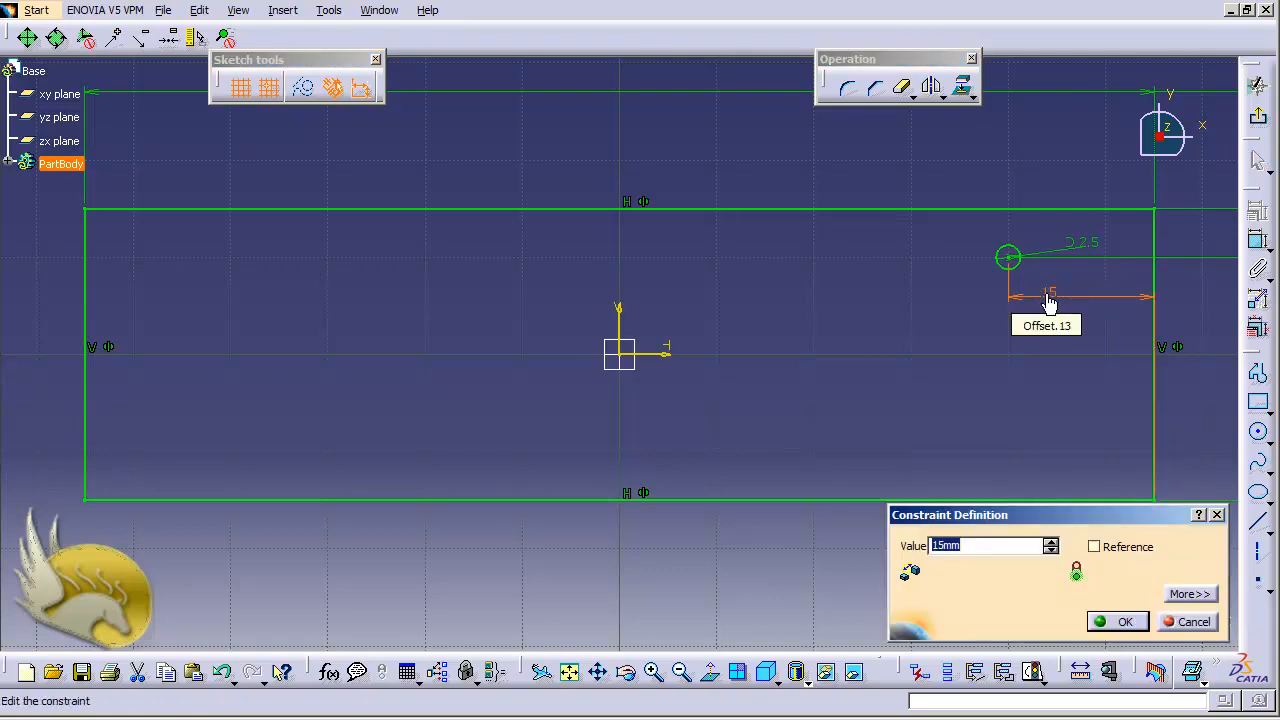
text(5)
key(Return)
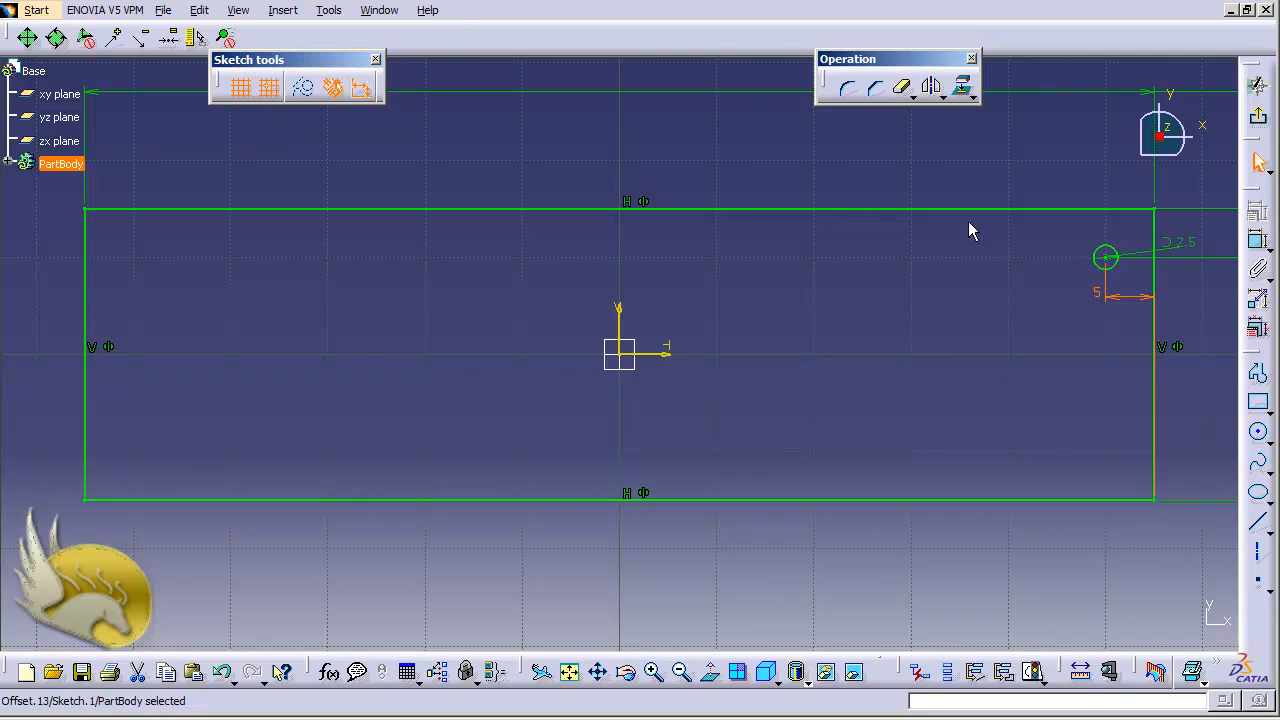
Step: Mirror the 2.5 mm circle about the horizontal sketch axis
click(1104, 257)
click(931, 90)
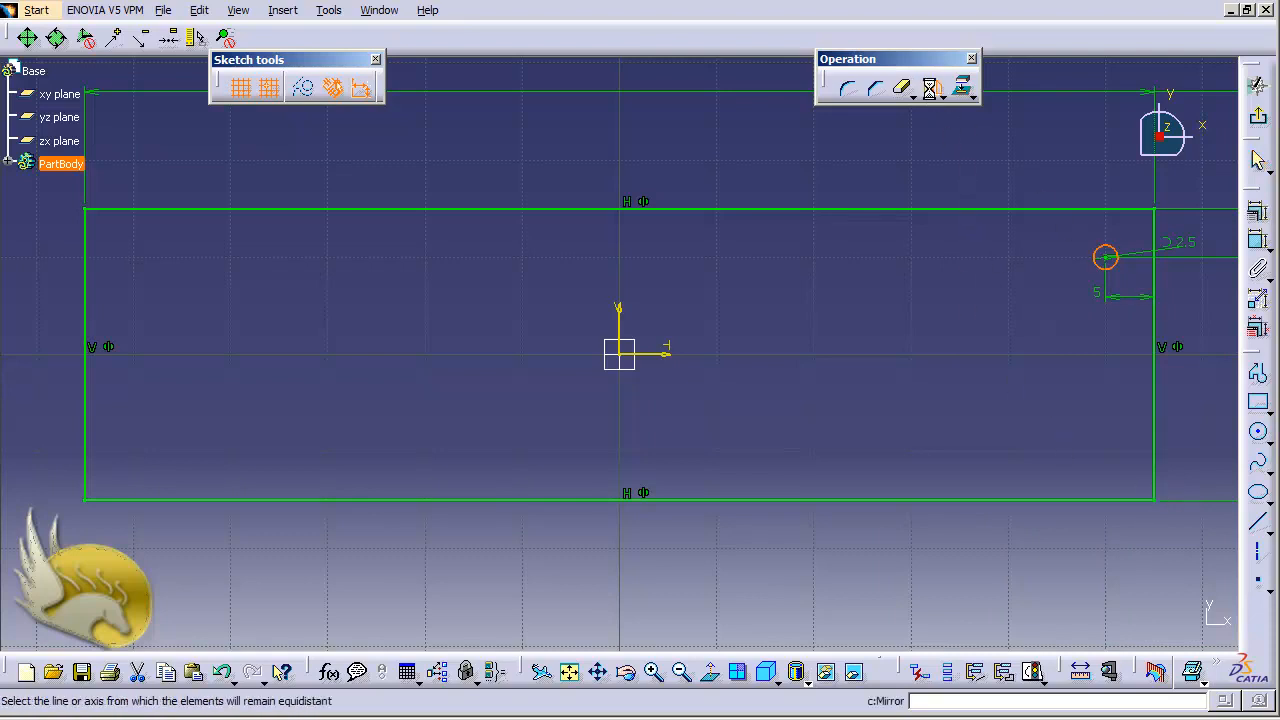
click(664, 356)
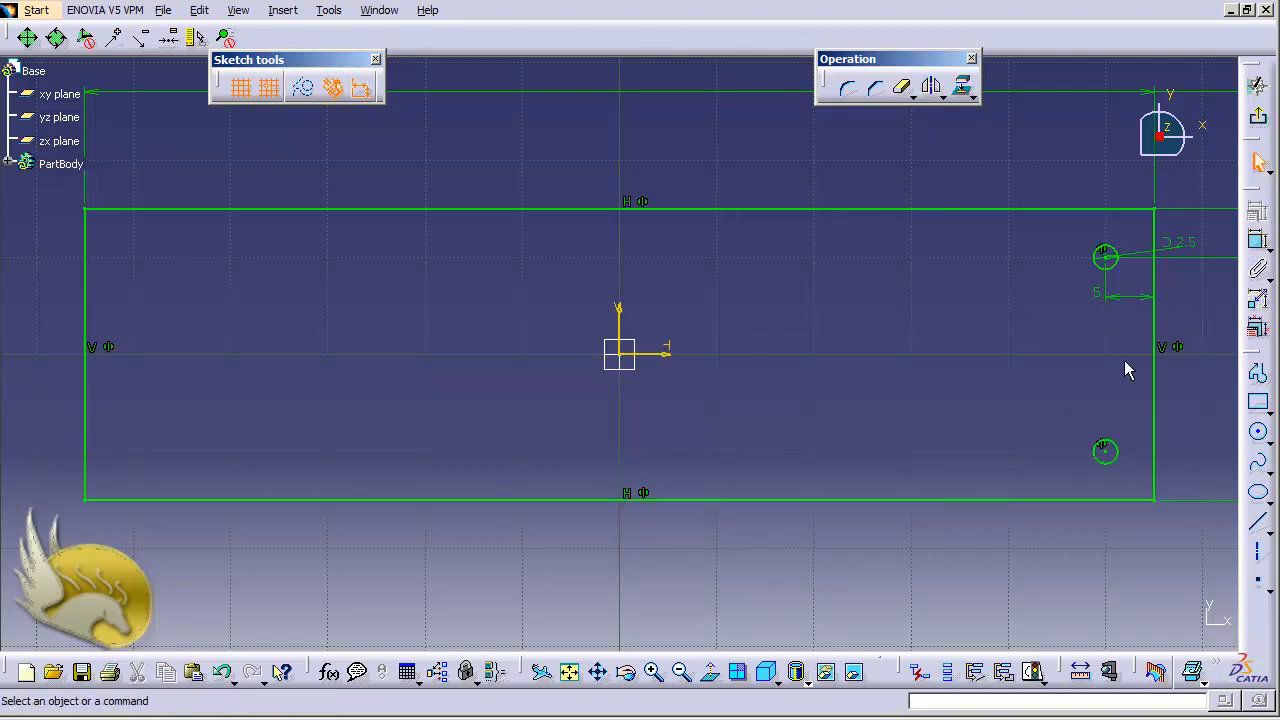
Step: Mirror both circles near the rectangle's right edge about the vertical sketch axis
click(1108, 446)
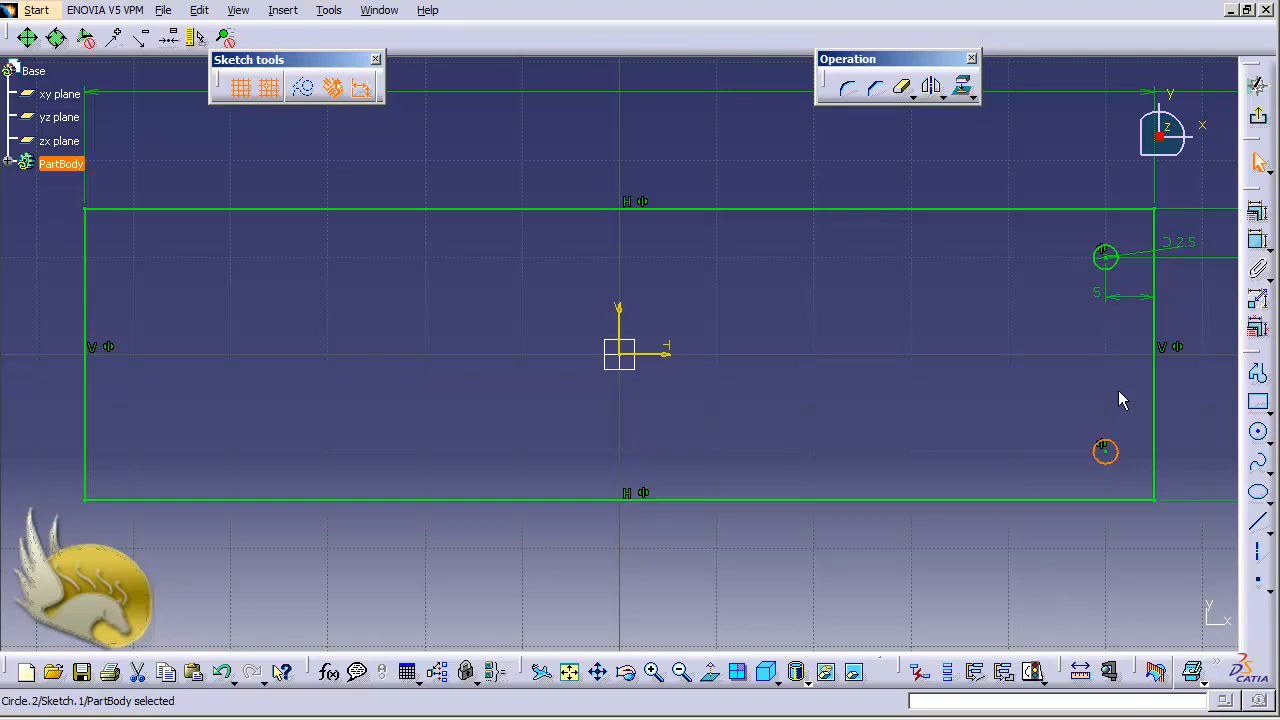
ctrl+click(1106, 262)
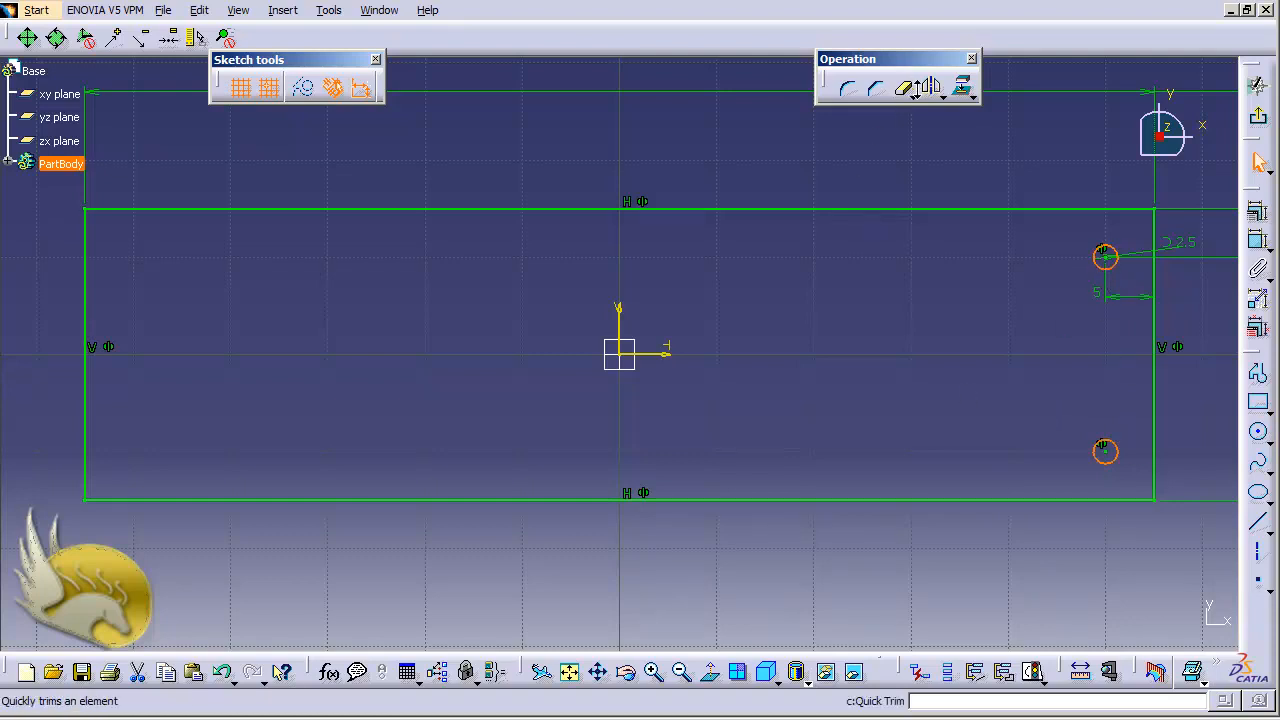
click(931, 87)
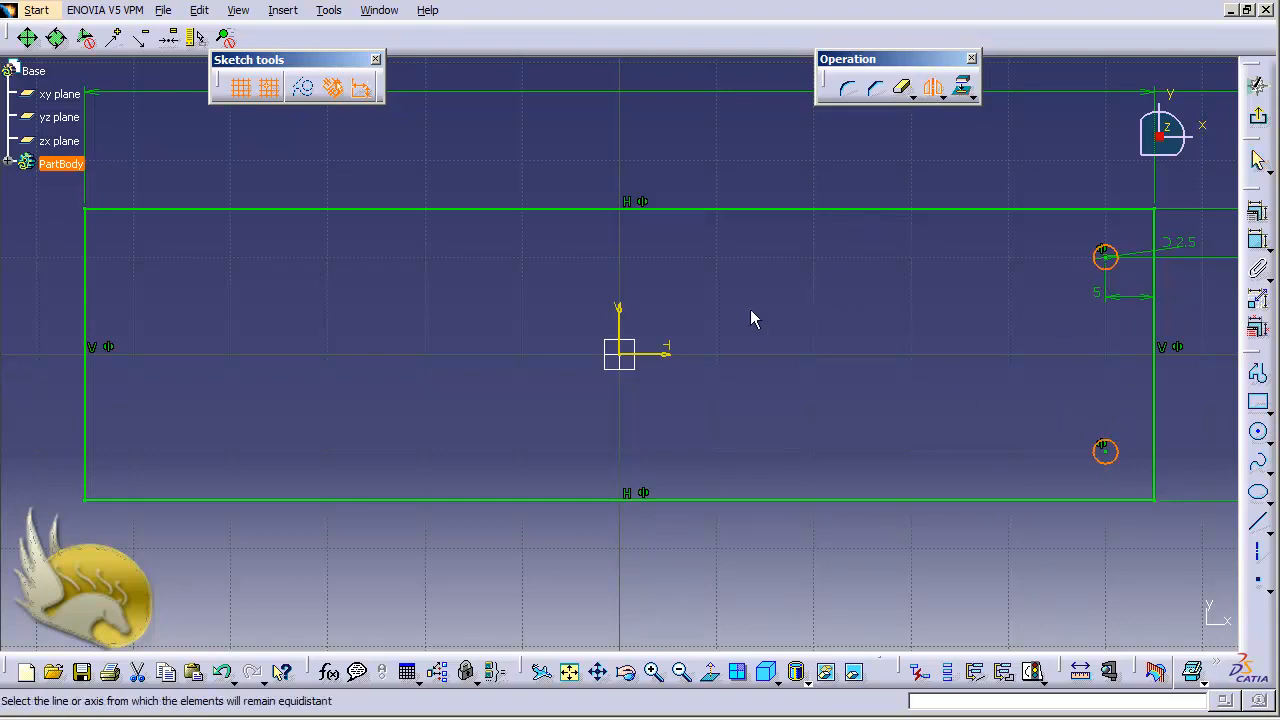
click(620, 318)
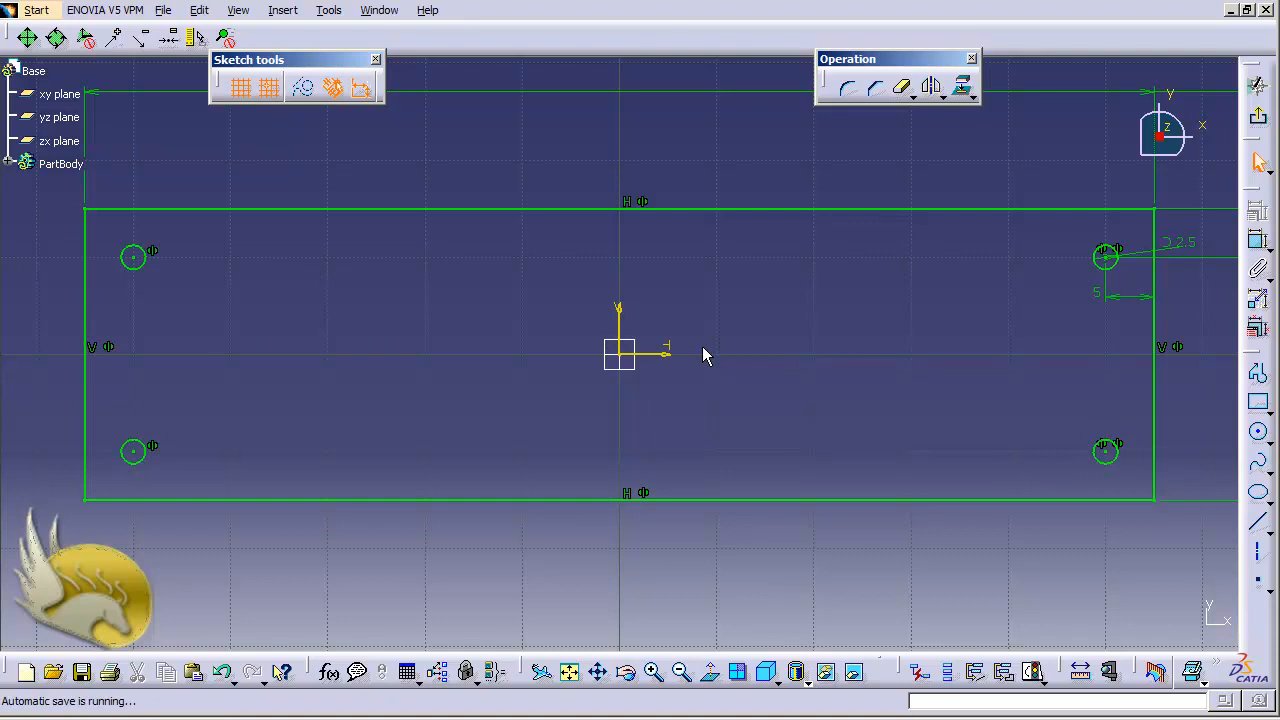
Step: Sketch a circle about 10 mm in diameter in the rectangle's upper-left half and delete its tangency constraint with the top edge
scroll(702, 346, up, 3)
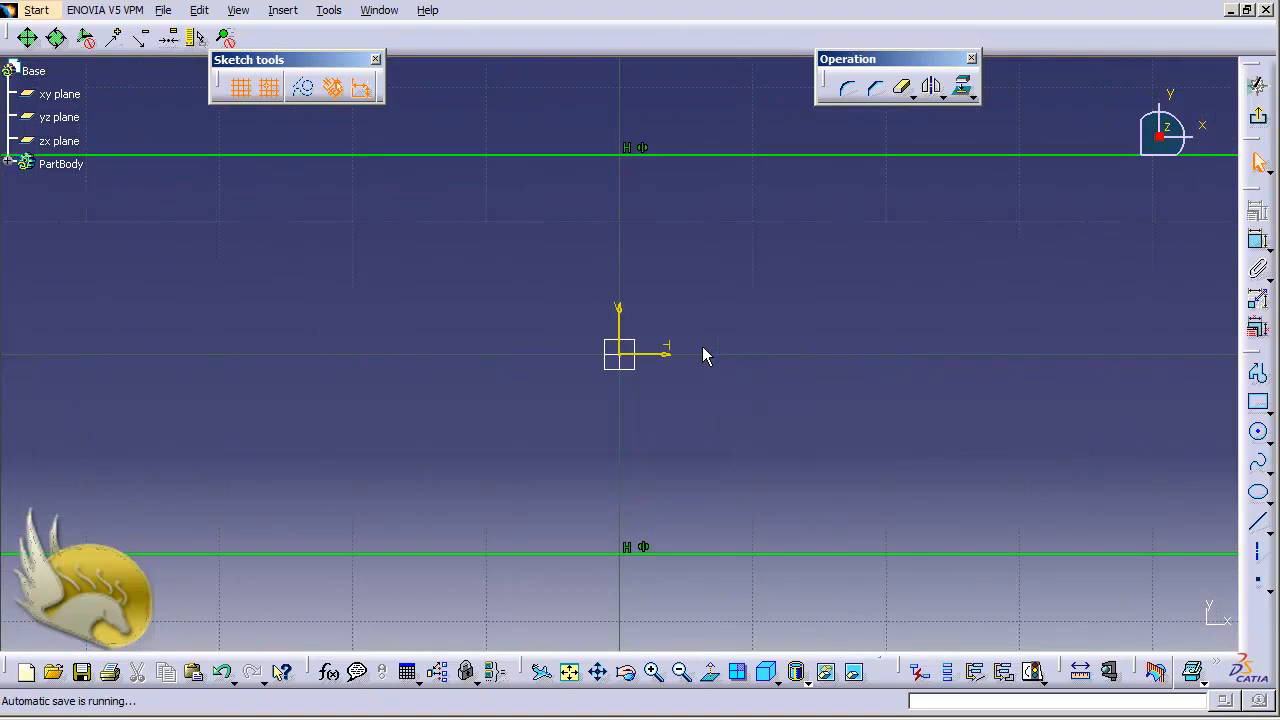
scroll(703, 350, up, 3)
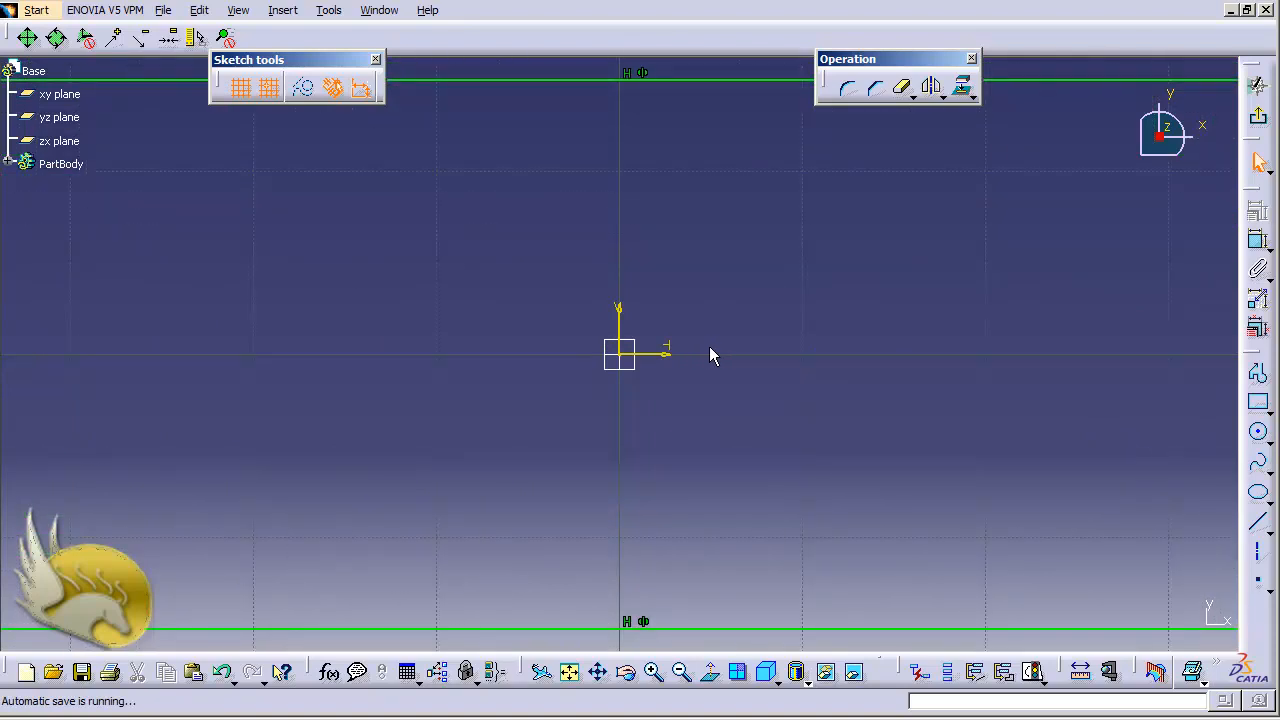
scroll(712, 350, down, 3)
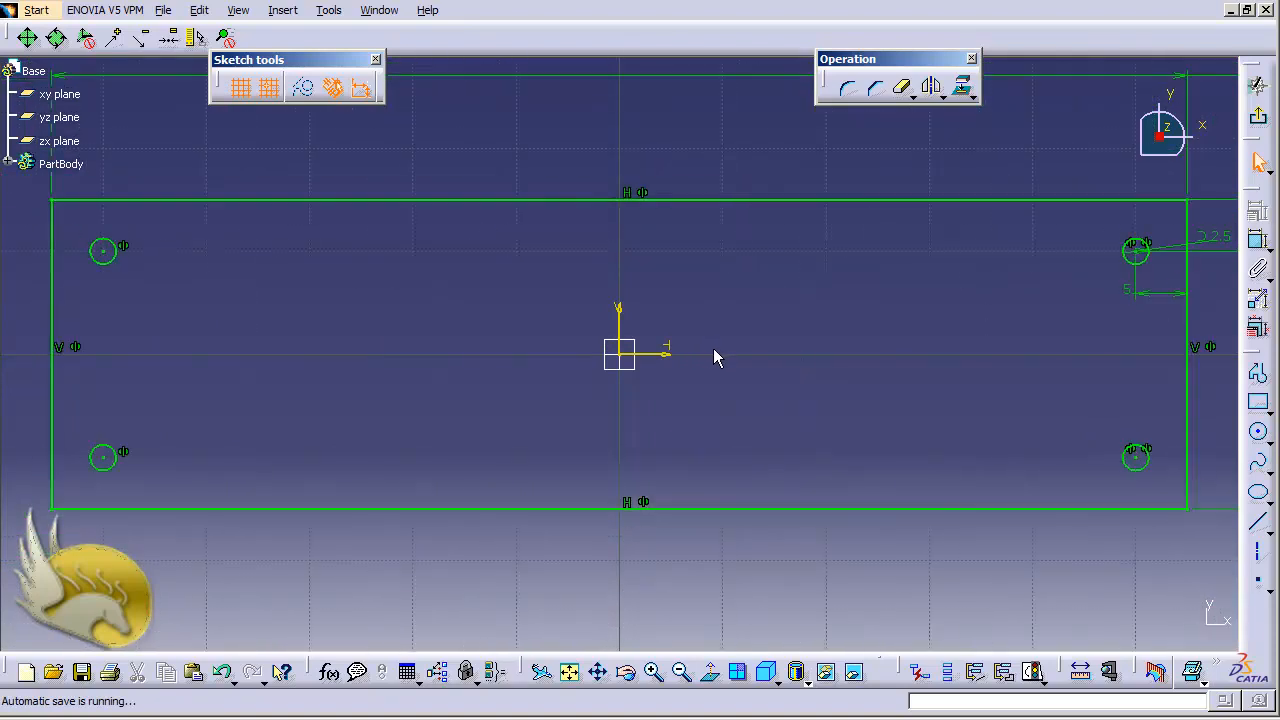
click(1258, 433)
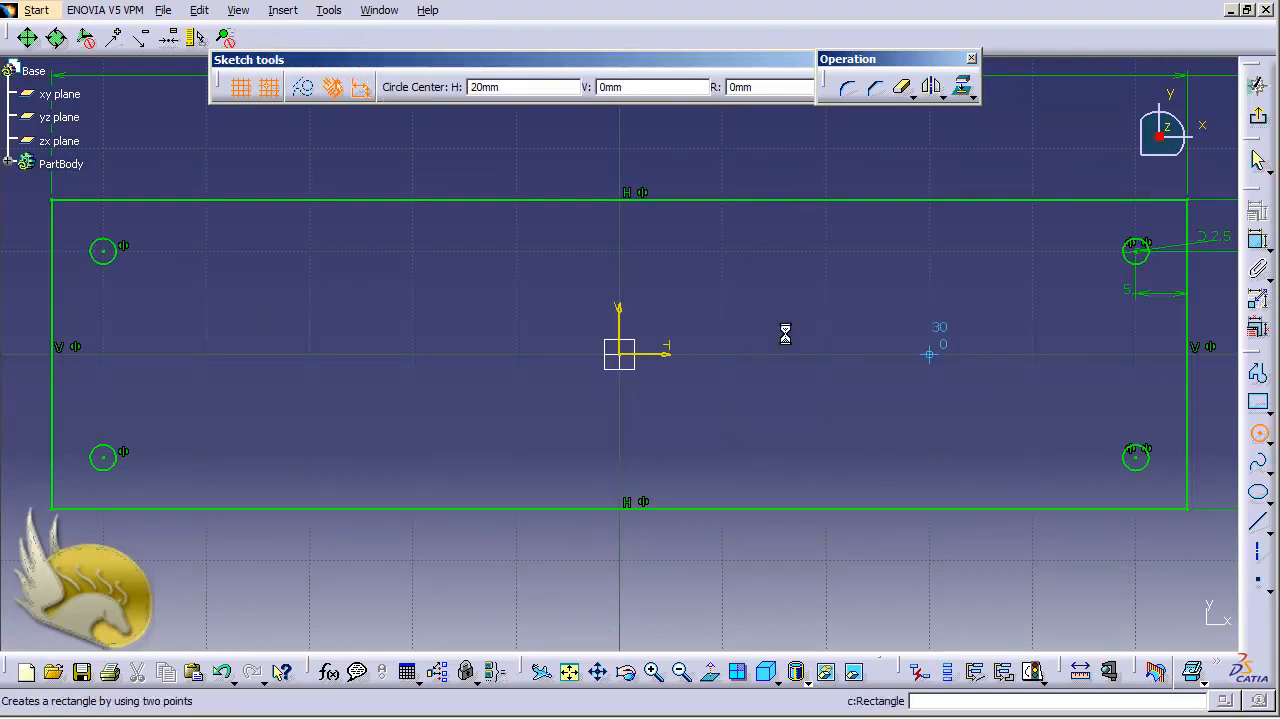
click(416, 253)
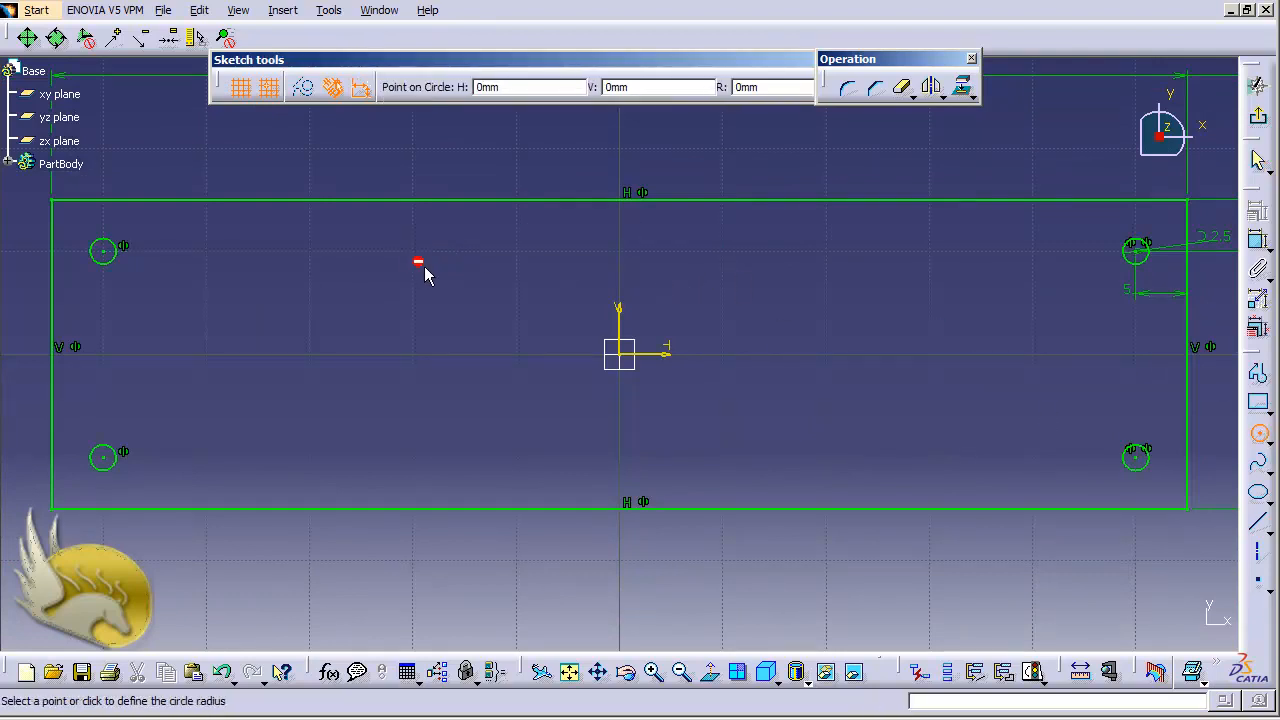
click(446, 288)
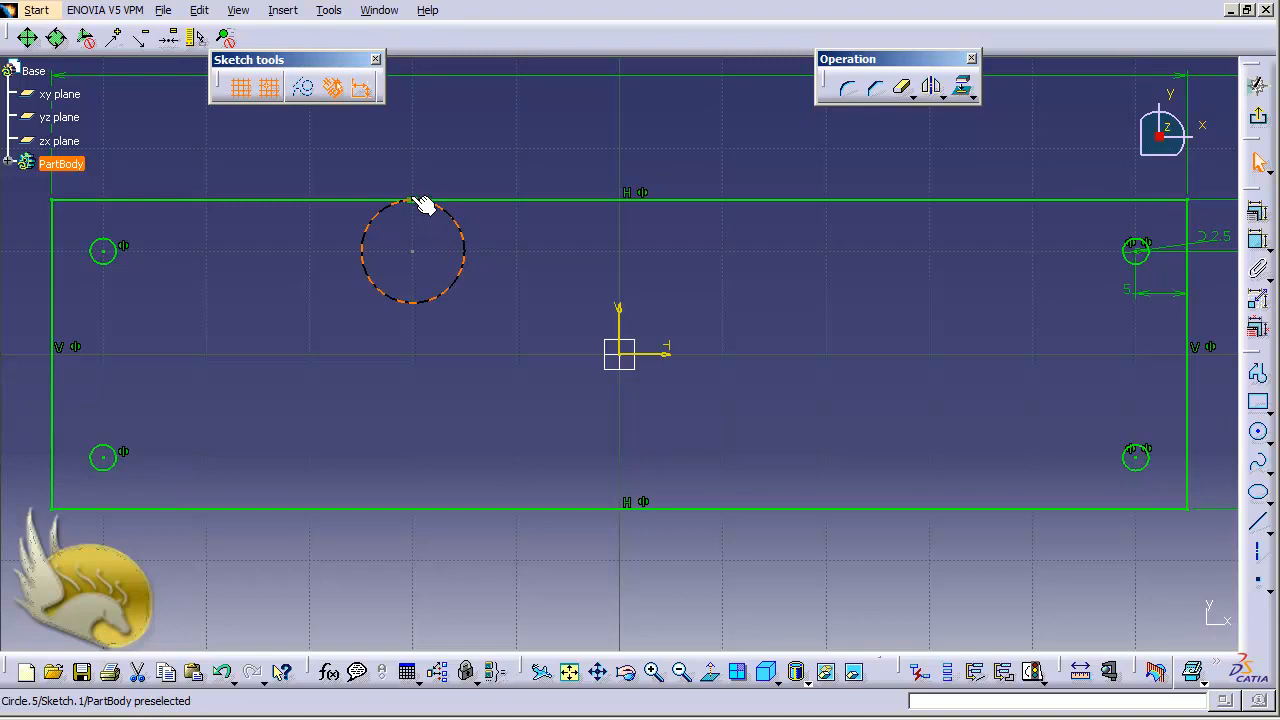
click(414, 202)
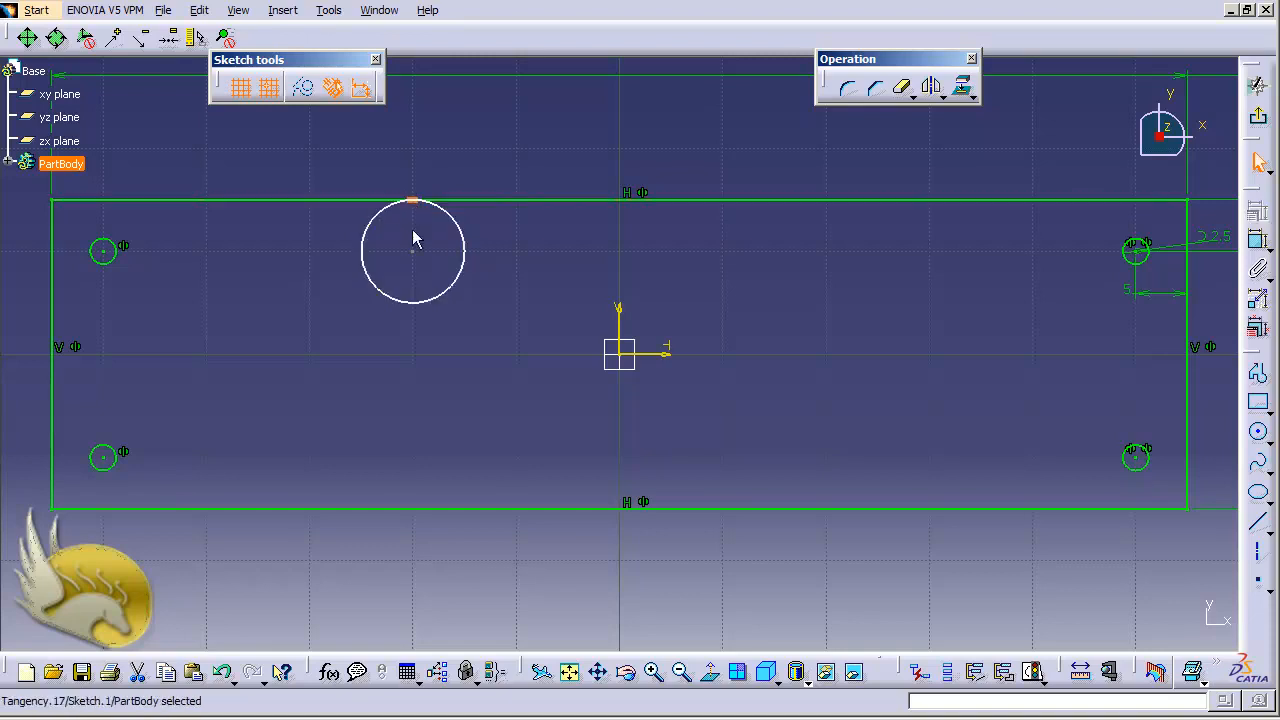
key(Delete)
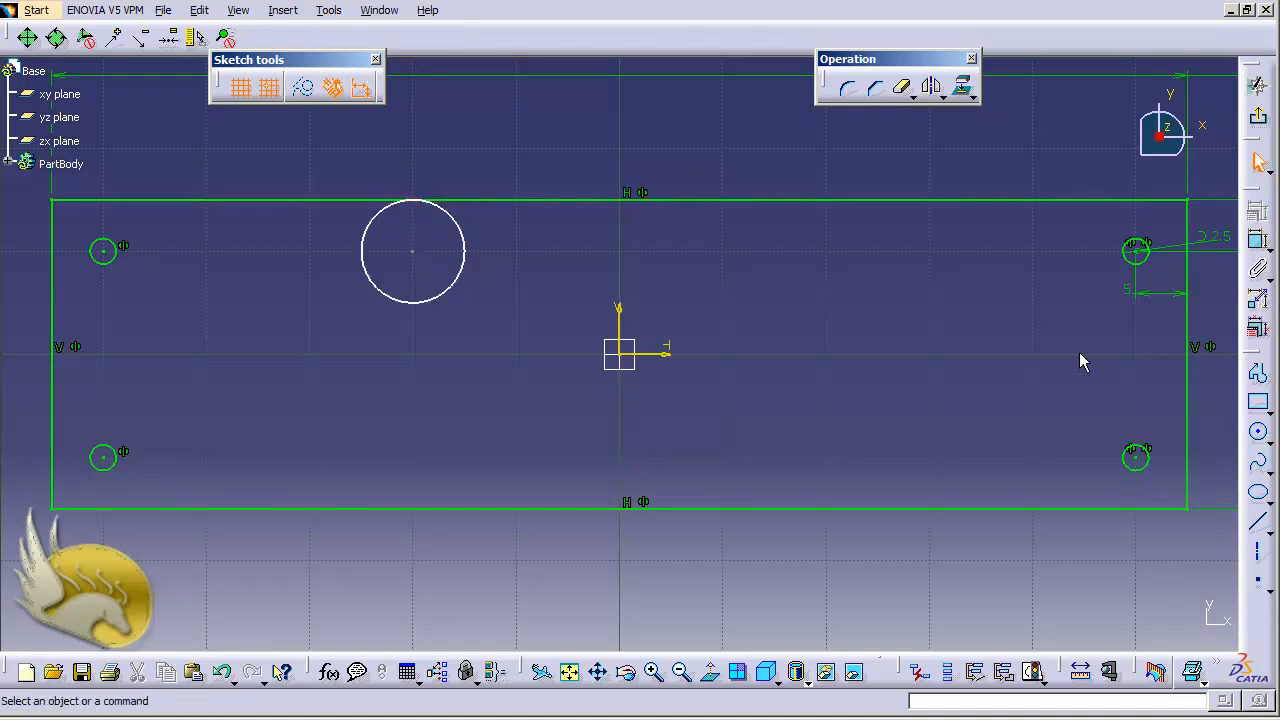
Step: Dimension the new circle's diameter and set it to 1.3 mm
click(1258, 242)
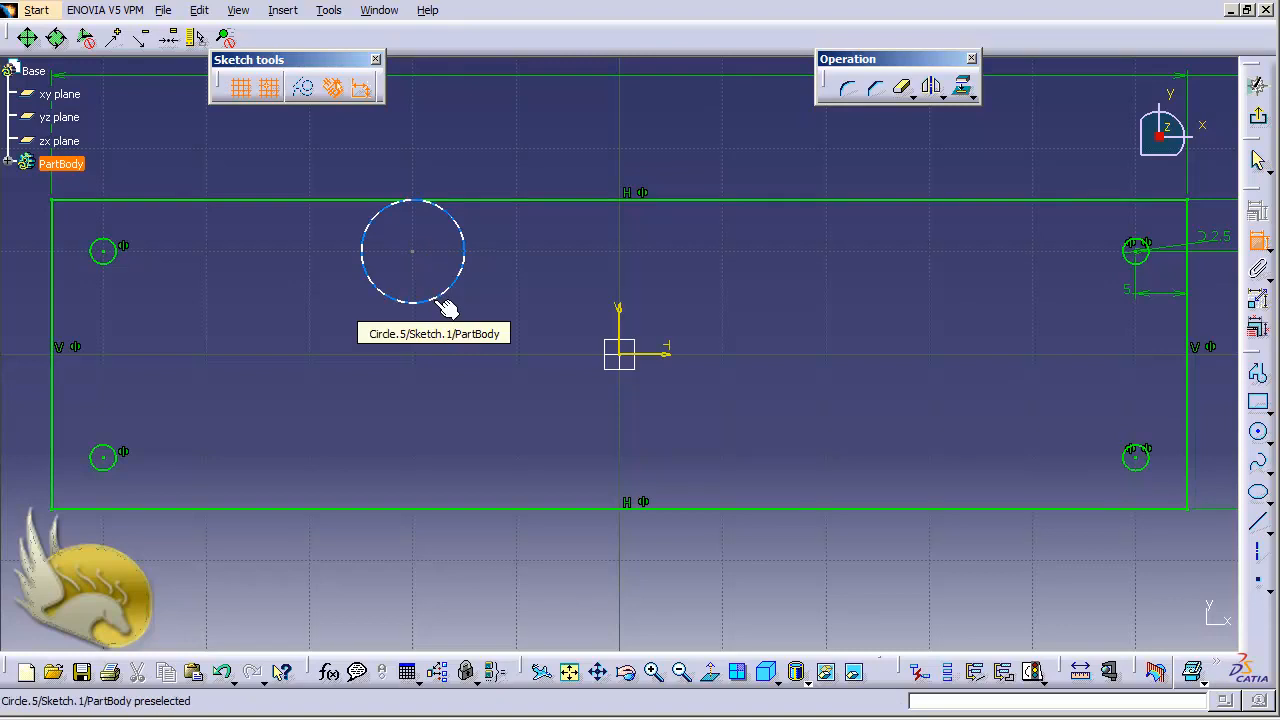
click(447, 307)
double_click(506, 310)
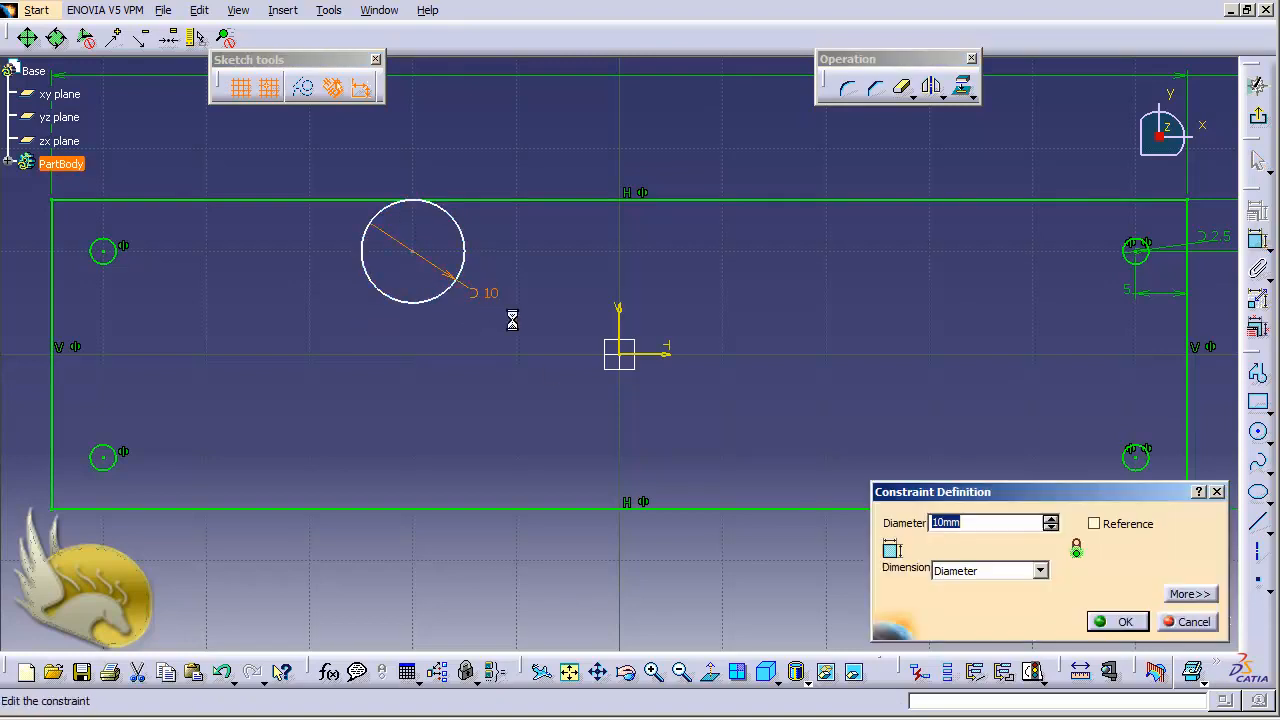
text(1.3)
key(Return)
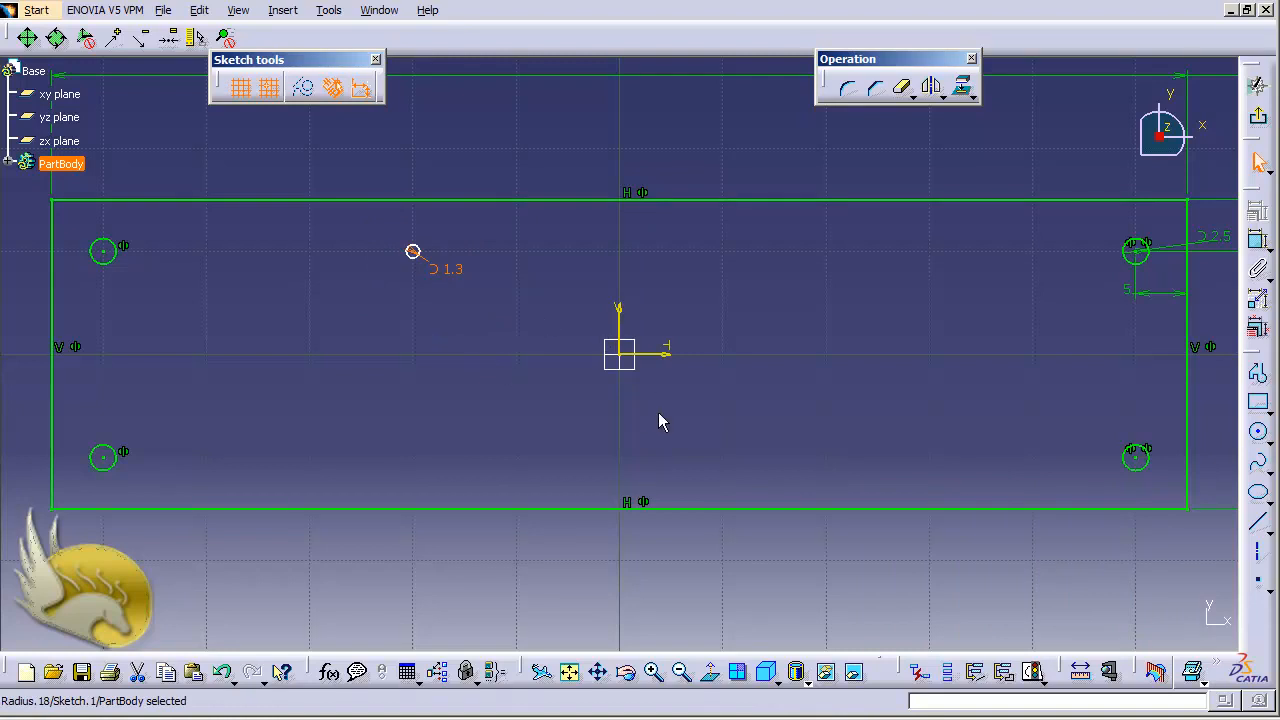
Step: Dimension the horizontal distance from the rectangle's left edge to the 1.3 mm circle's centre and set it to 37.5 mm
click(1256, 240)
click(56, 272)
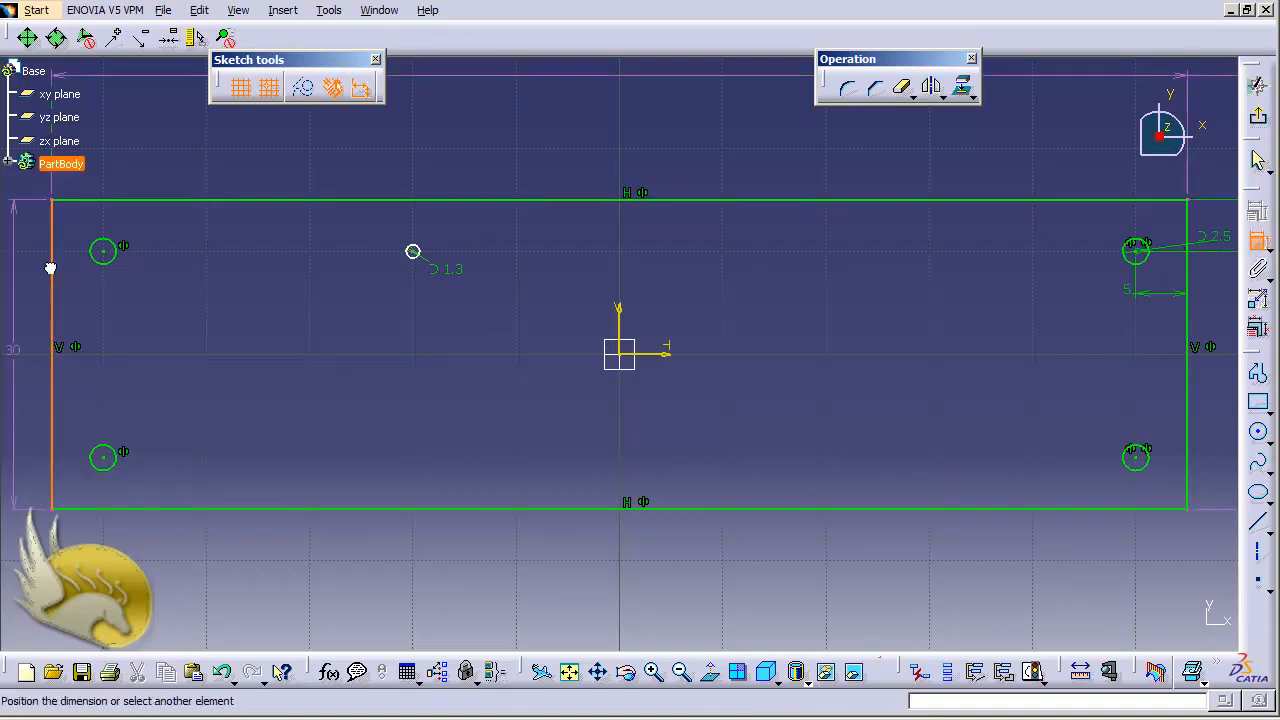
click(413, 251)
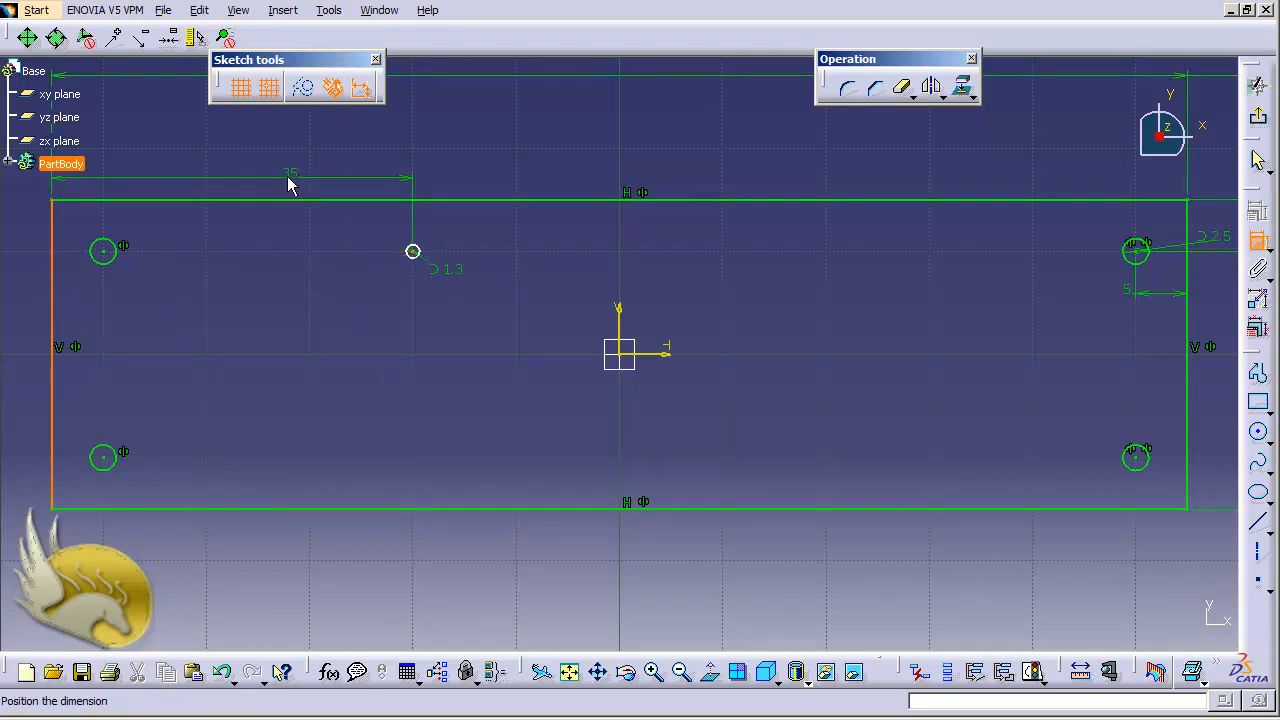
click(283, 176)
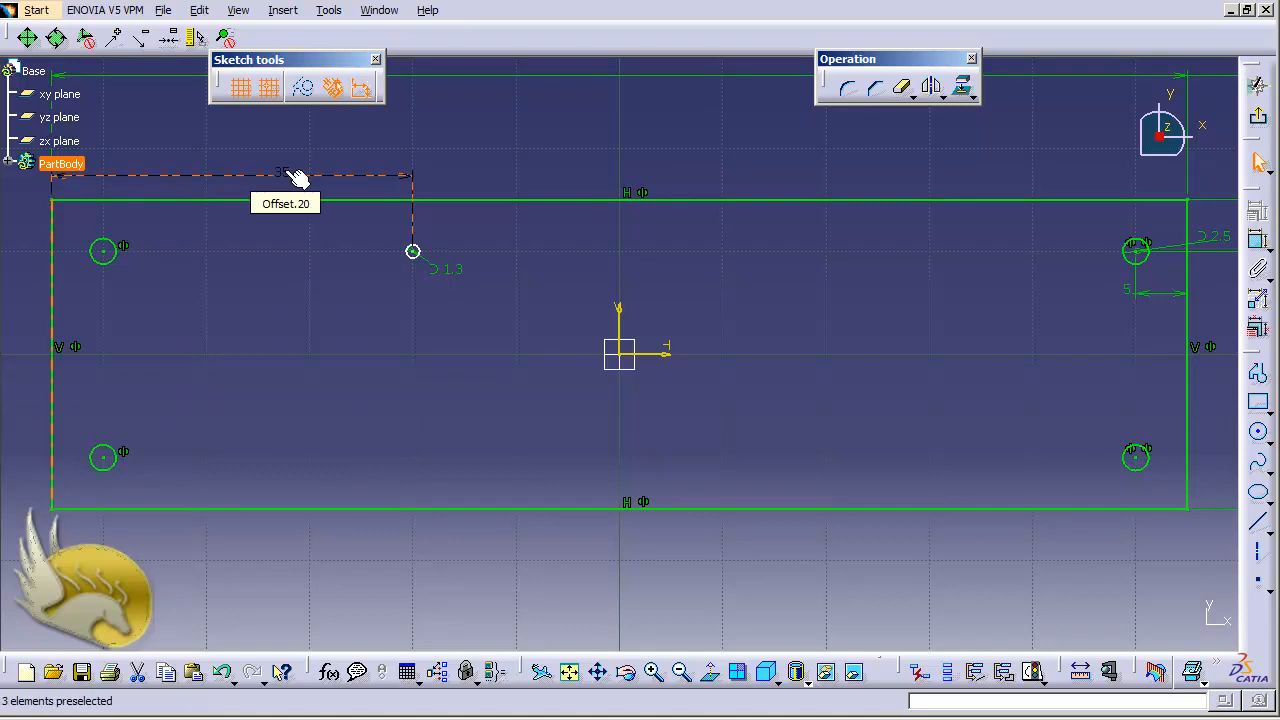
double_click(286, 176)
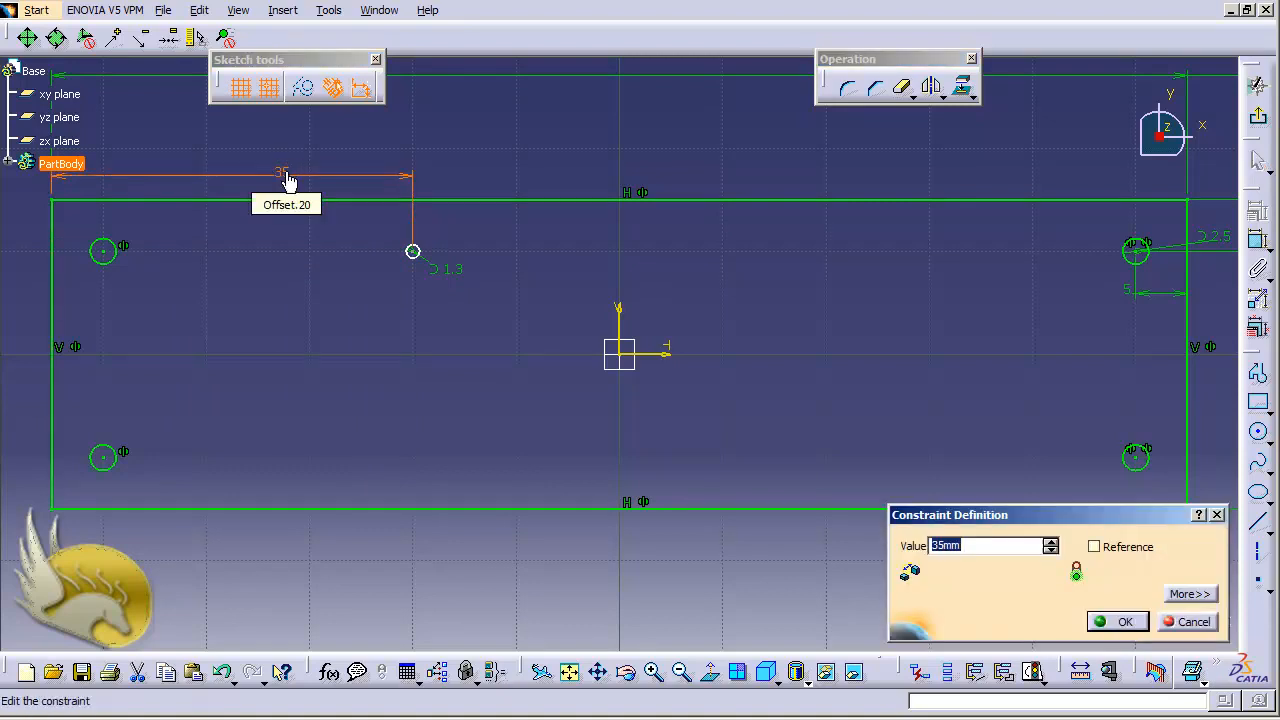
text(37.5)
key(Return)
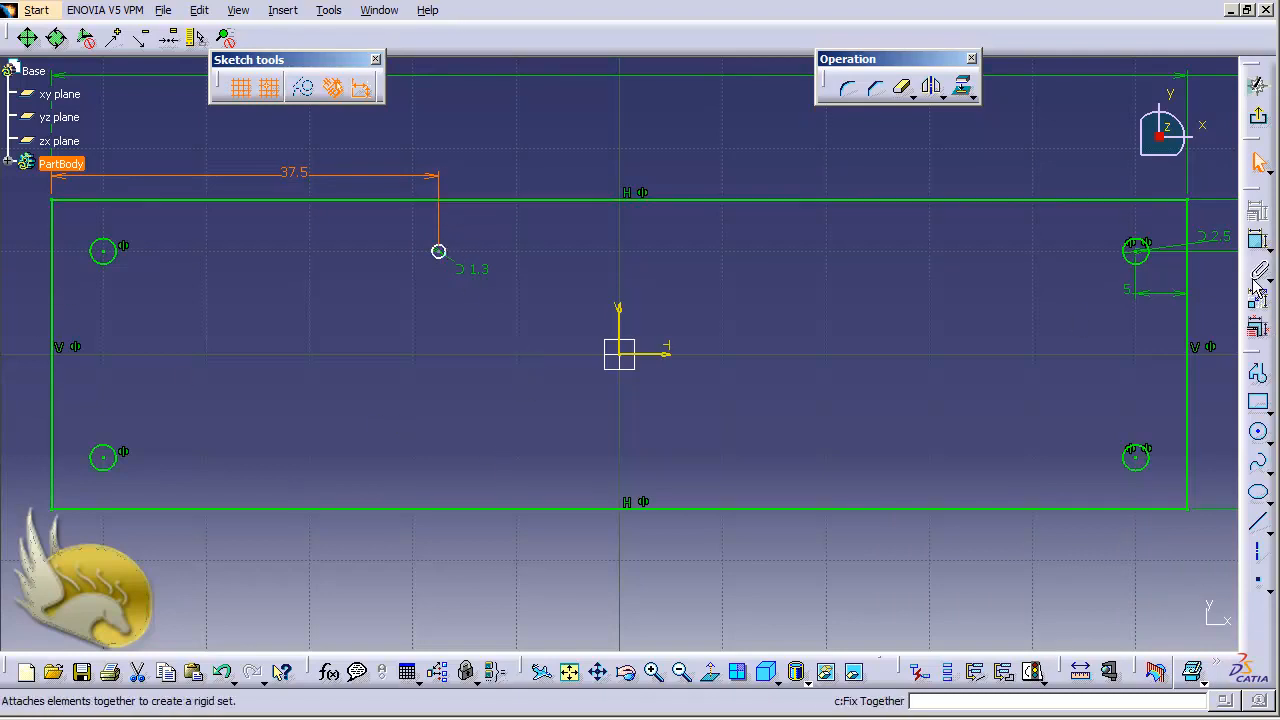
Step: Dimension the vertical distance between the rectangle's top edge and the 1.3 mm circle's centre
click(1258, 241)
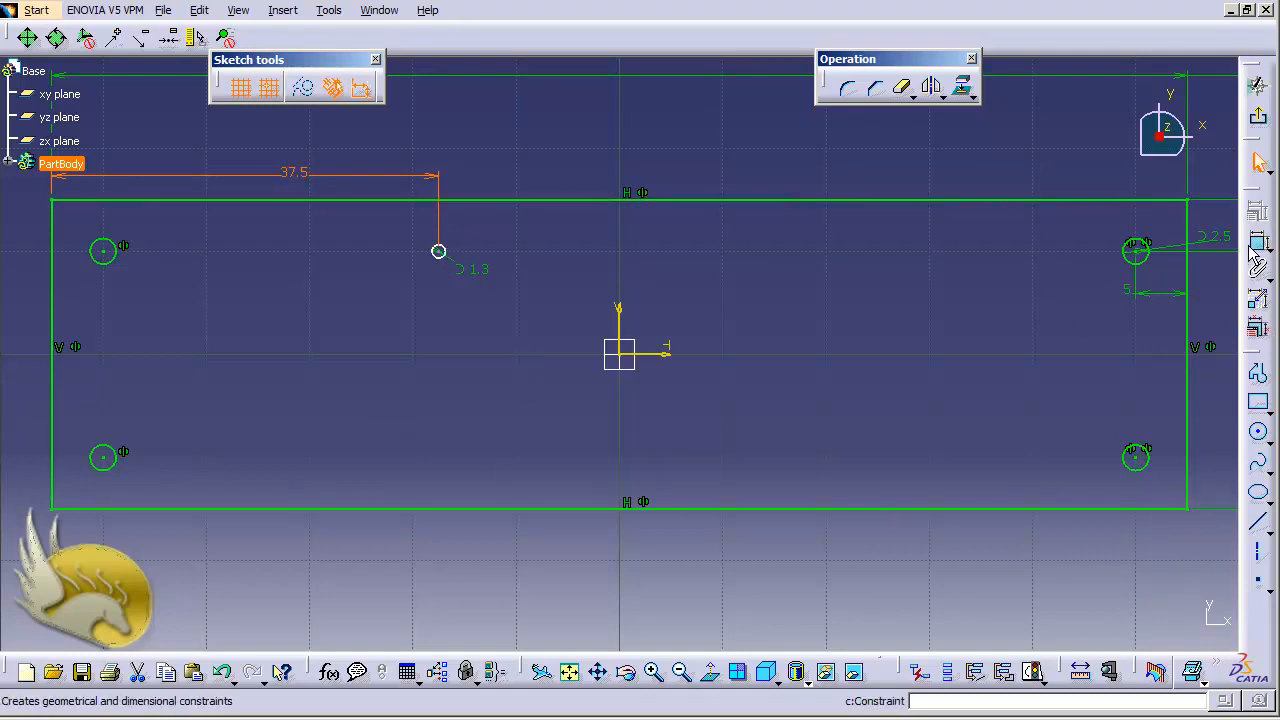
click(455, 203)
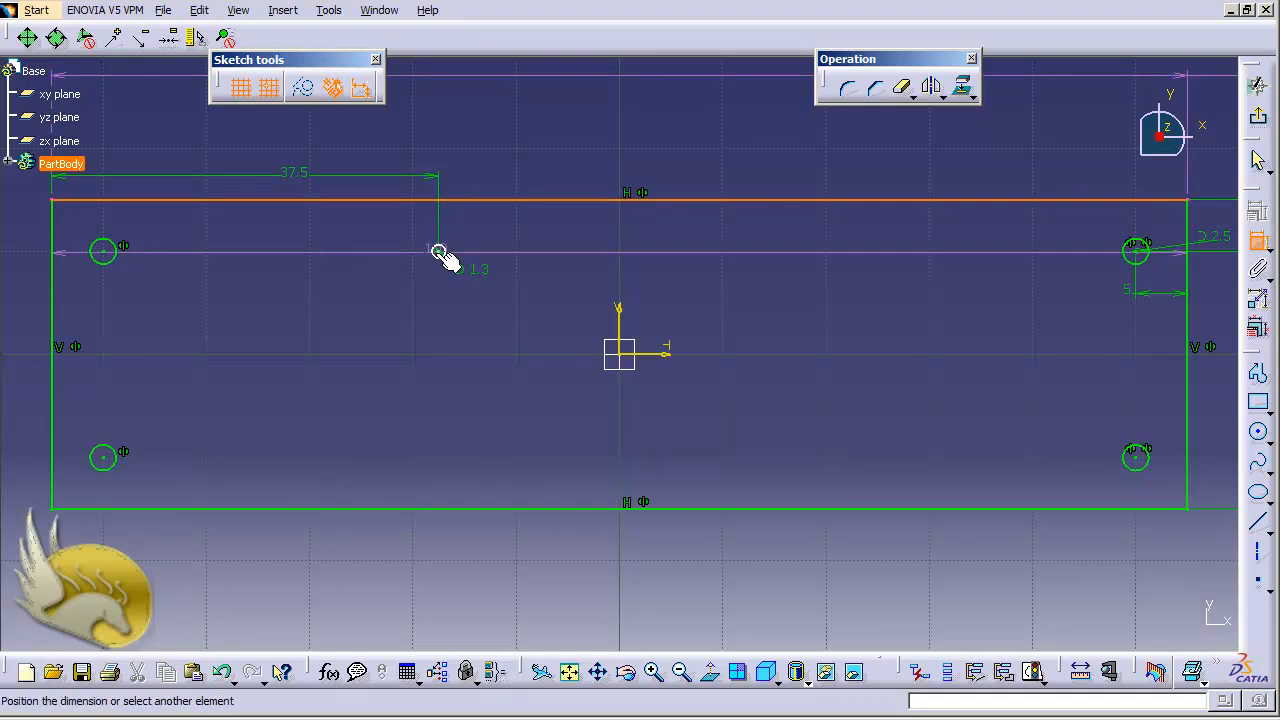
click(438, 252)
click(474, 237)
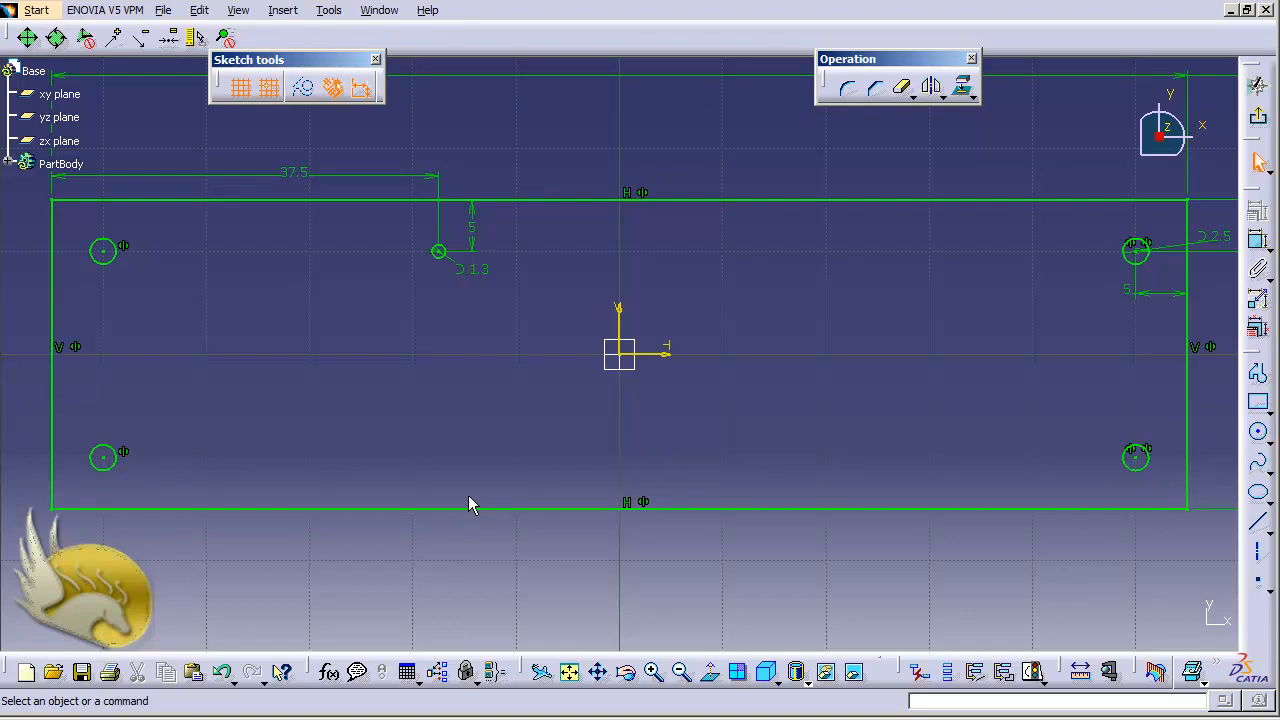
Step: Sketch a circle about 20 mm in diameter just right of the vertical axis, centred level with the 1.3 mm circle
click(1258, 431)
click(727, 250)
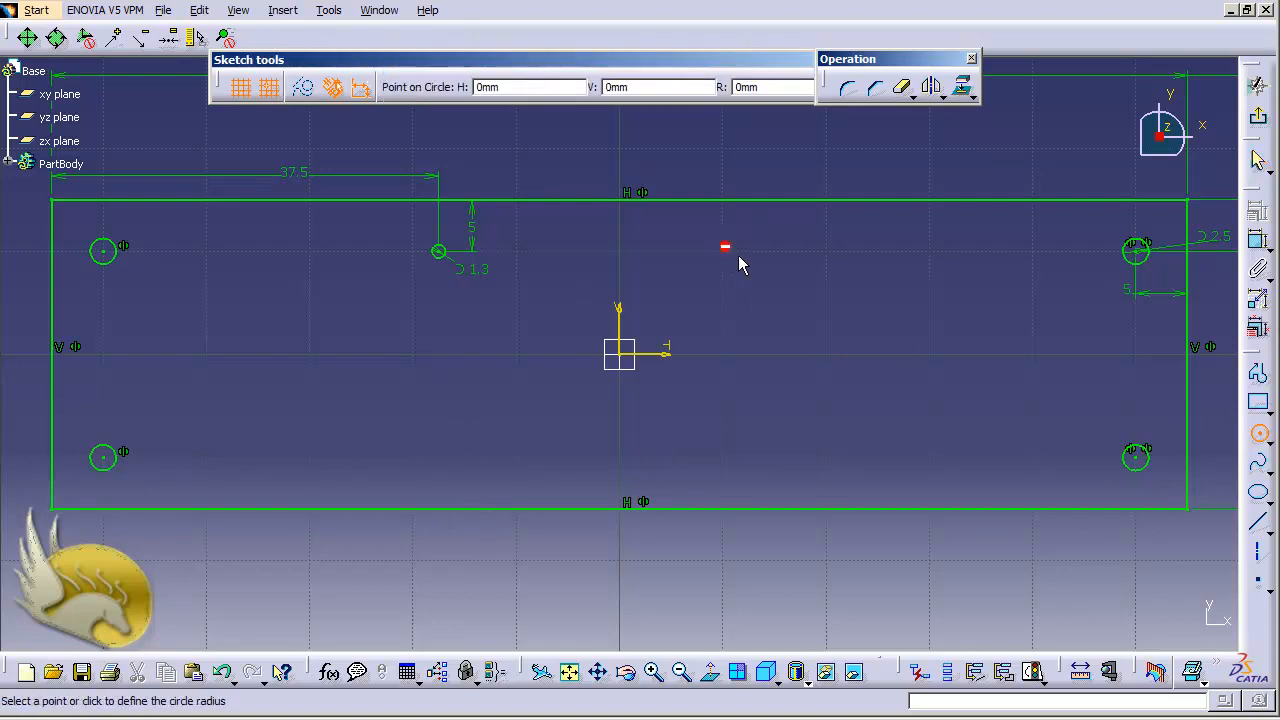
click(778, 330)
Step: Dimension the new large circle's diameter and set it to 1.3 mm
click(1258, 240)
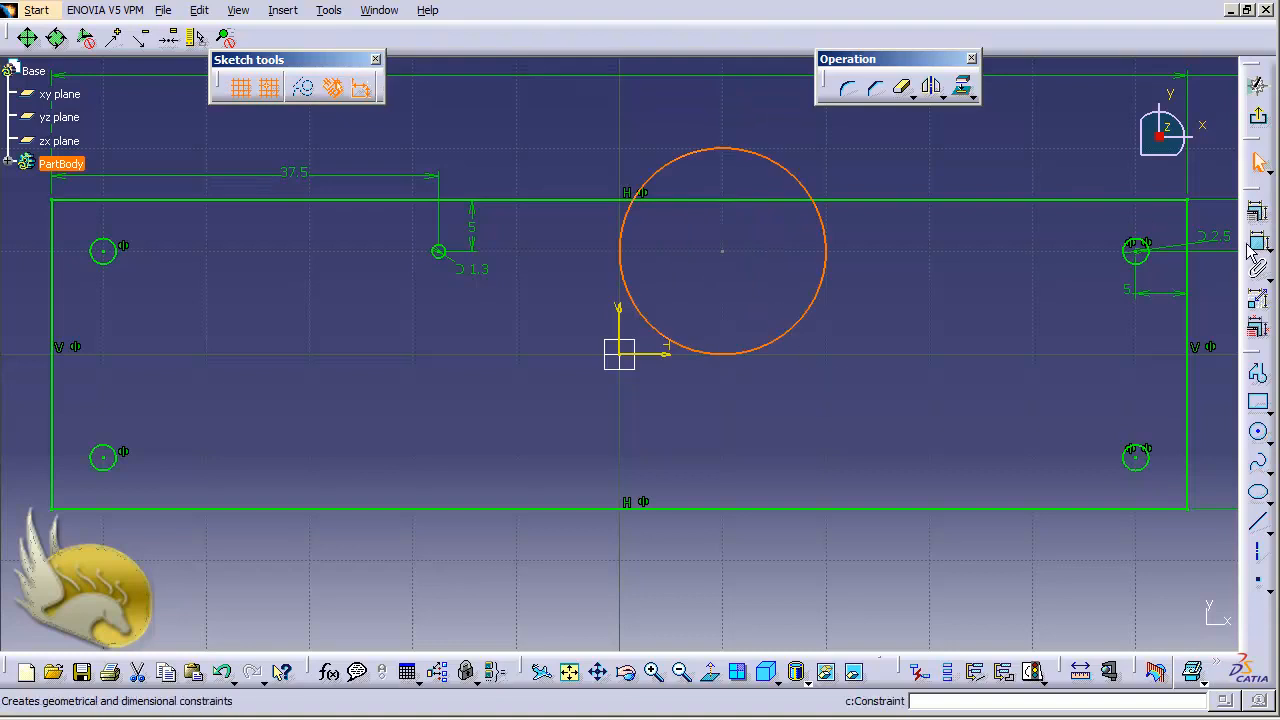
click(816, 287)
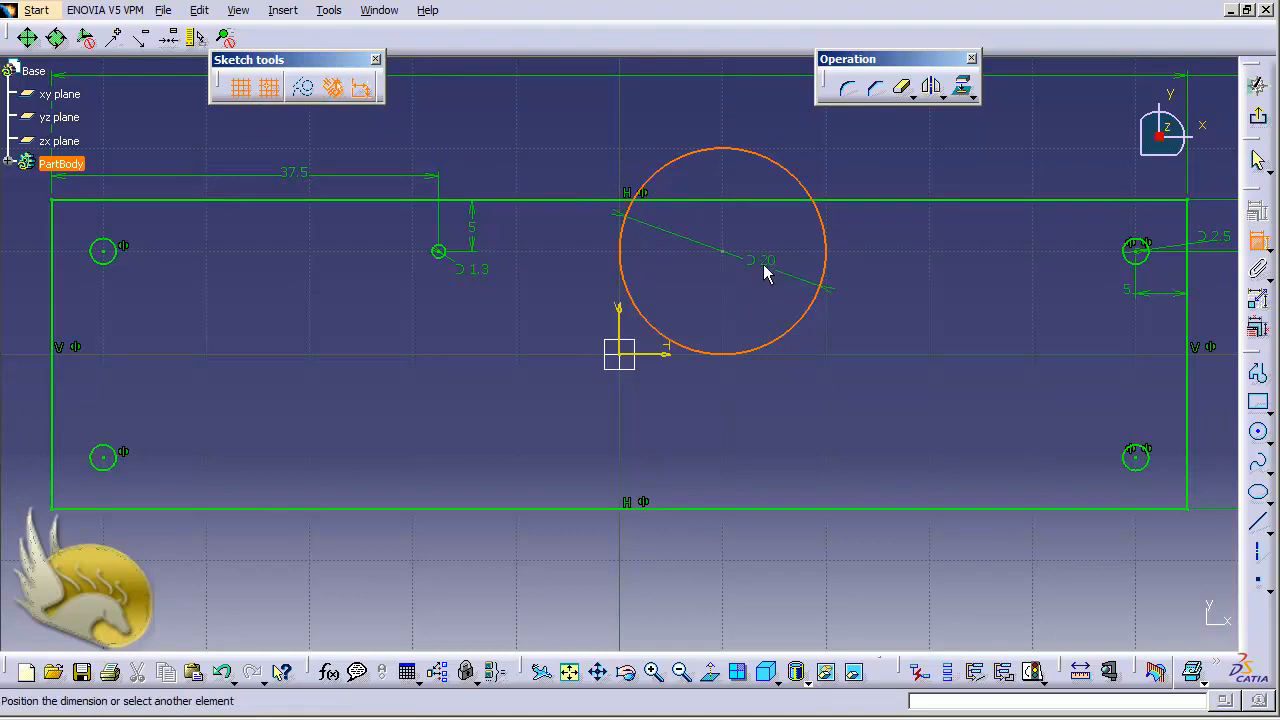
click(852, 282)
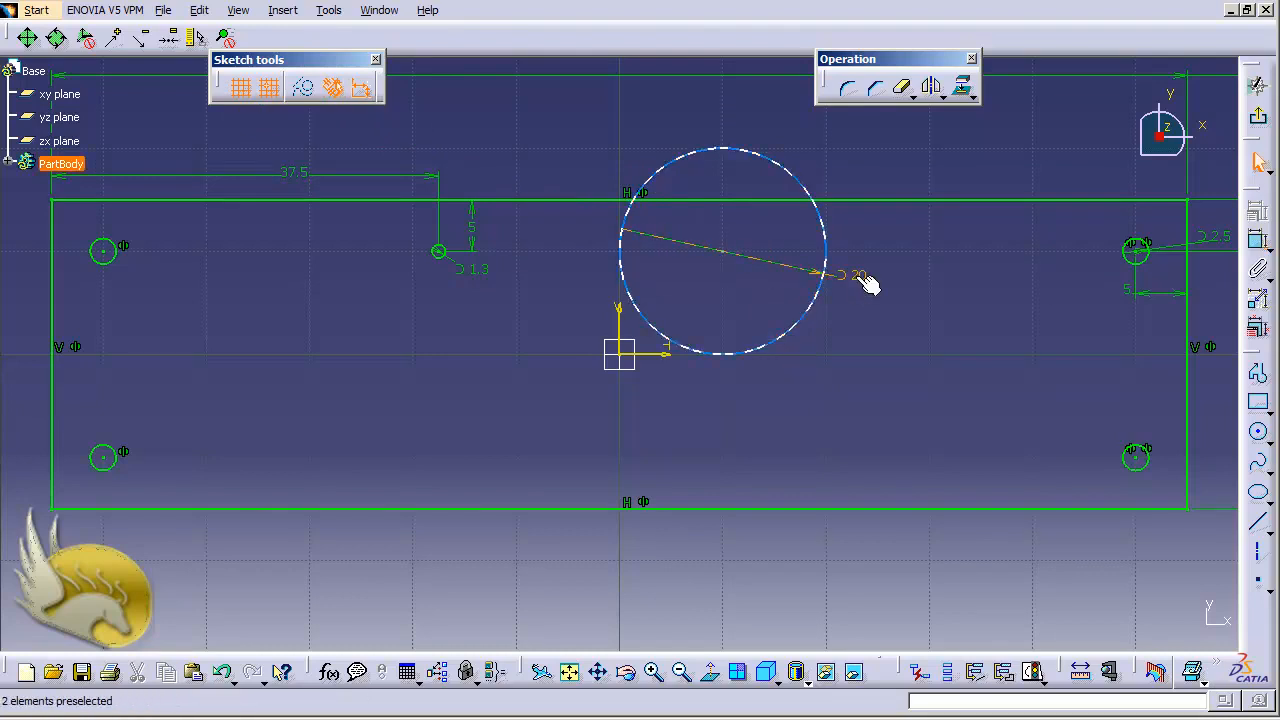
double_click(852, 276)
text(1.3)
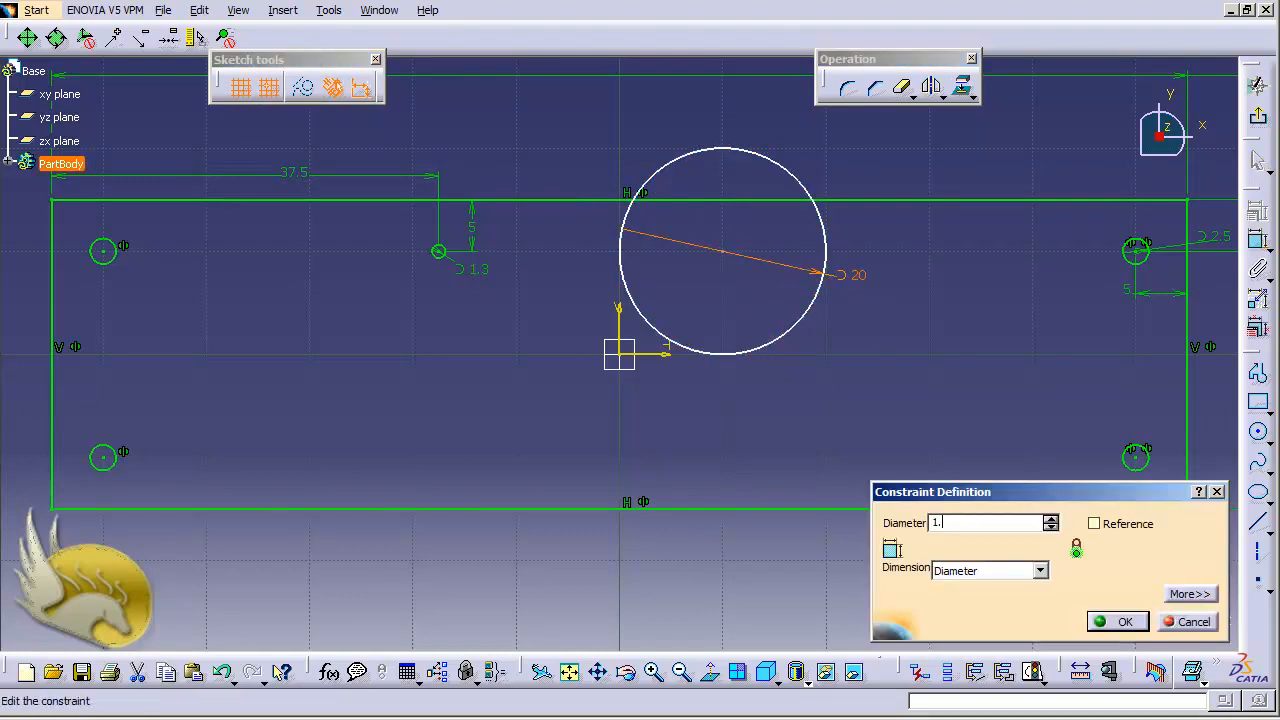
key(Return)
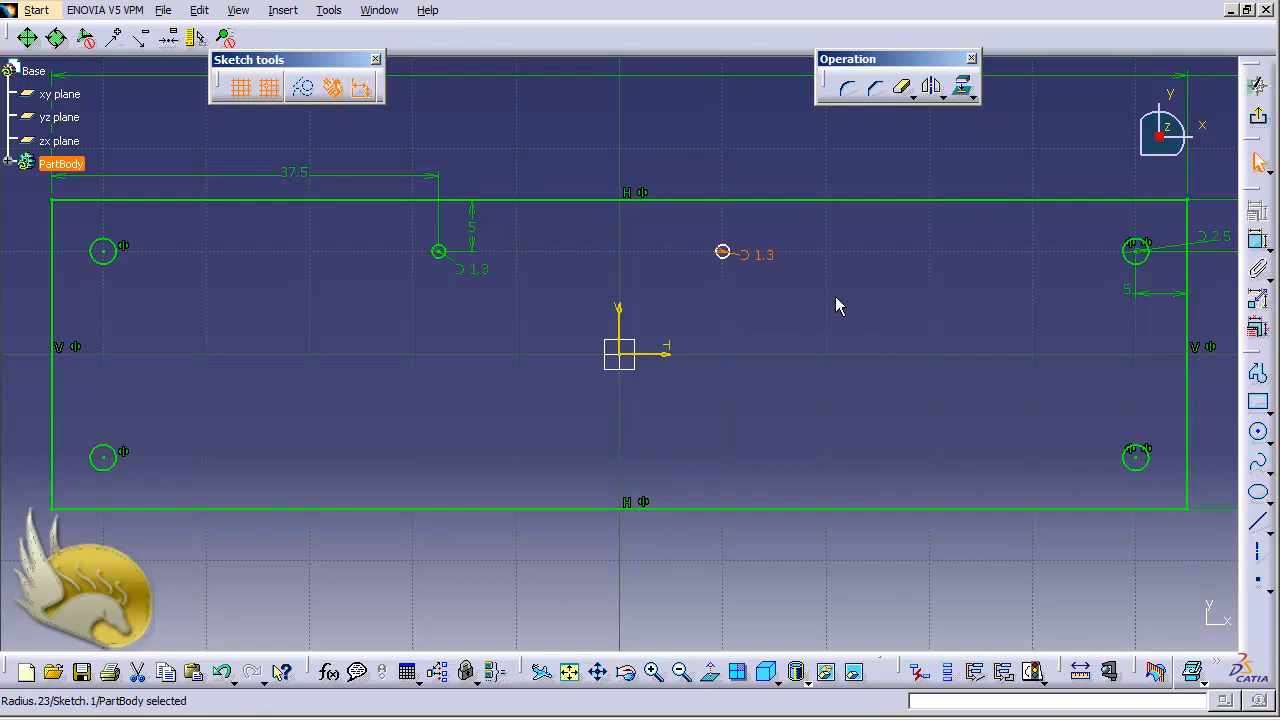
Step: Dimension the horizontal distance between the centres of the two 1.3 mm circles and set it to 25 mm
click(1257, 240)
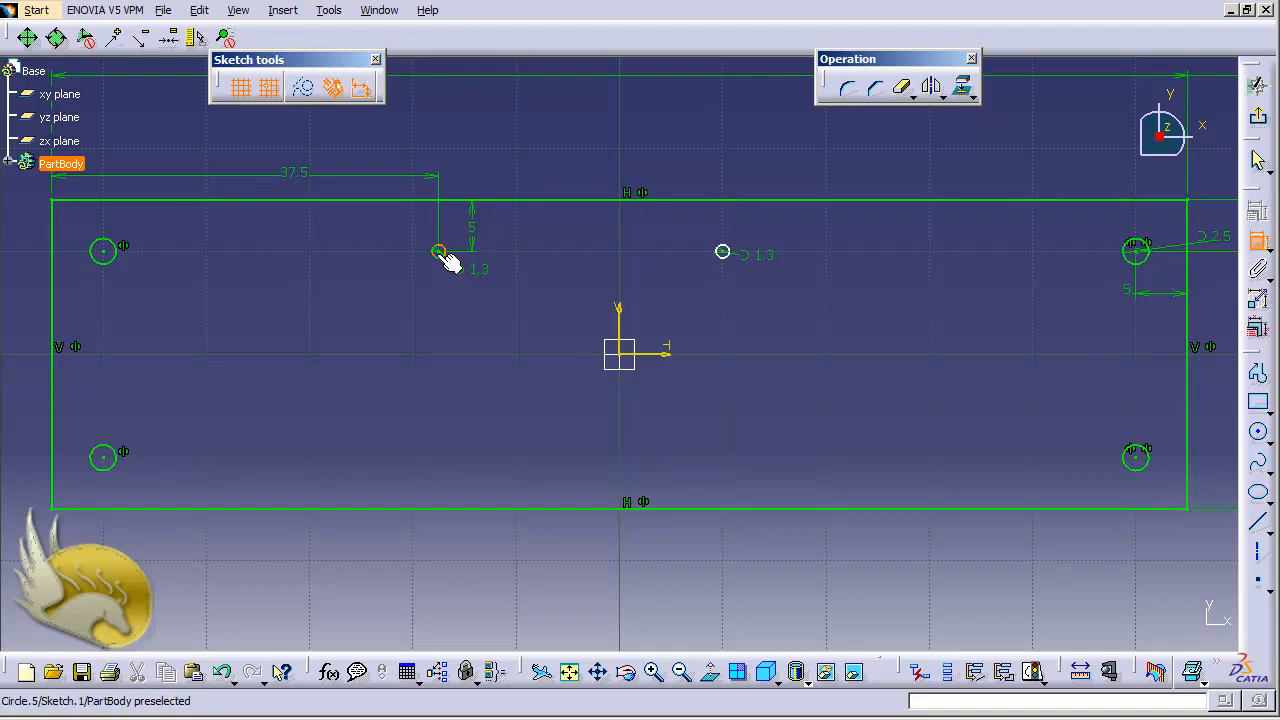
click(722, 252)
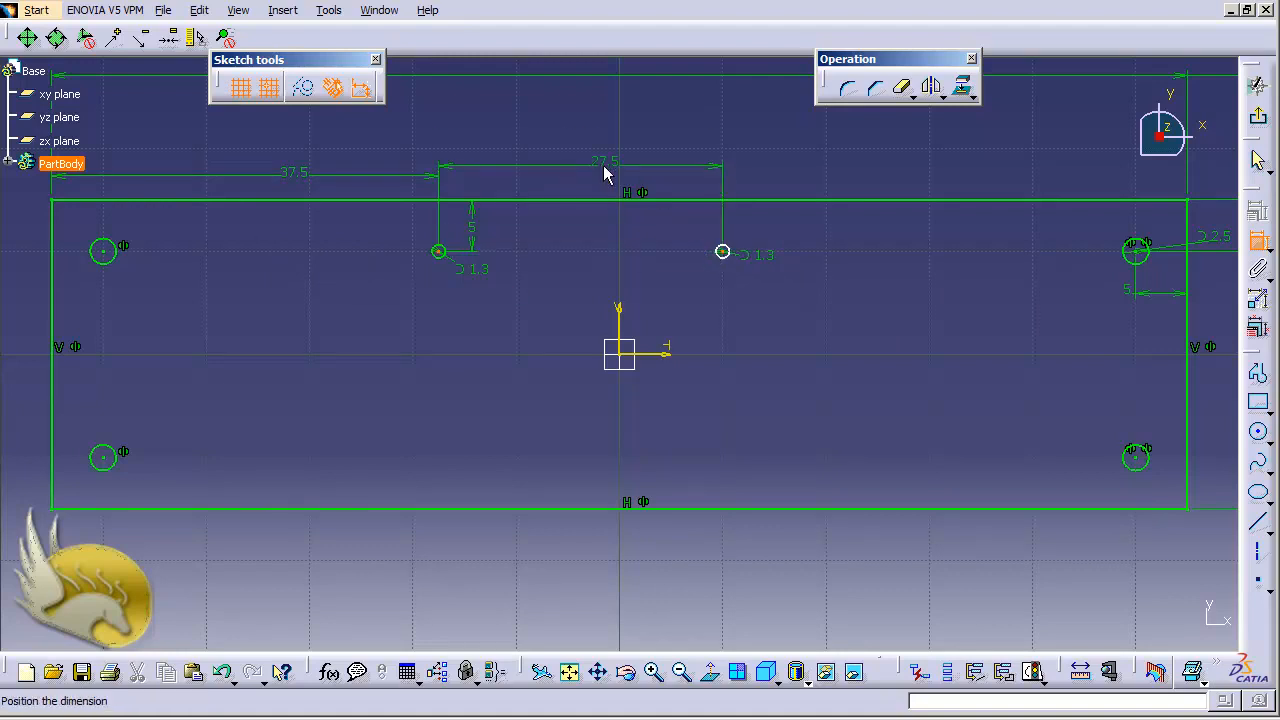
click(604, 170)
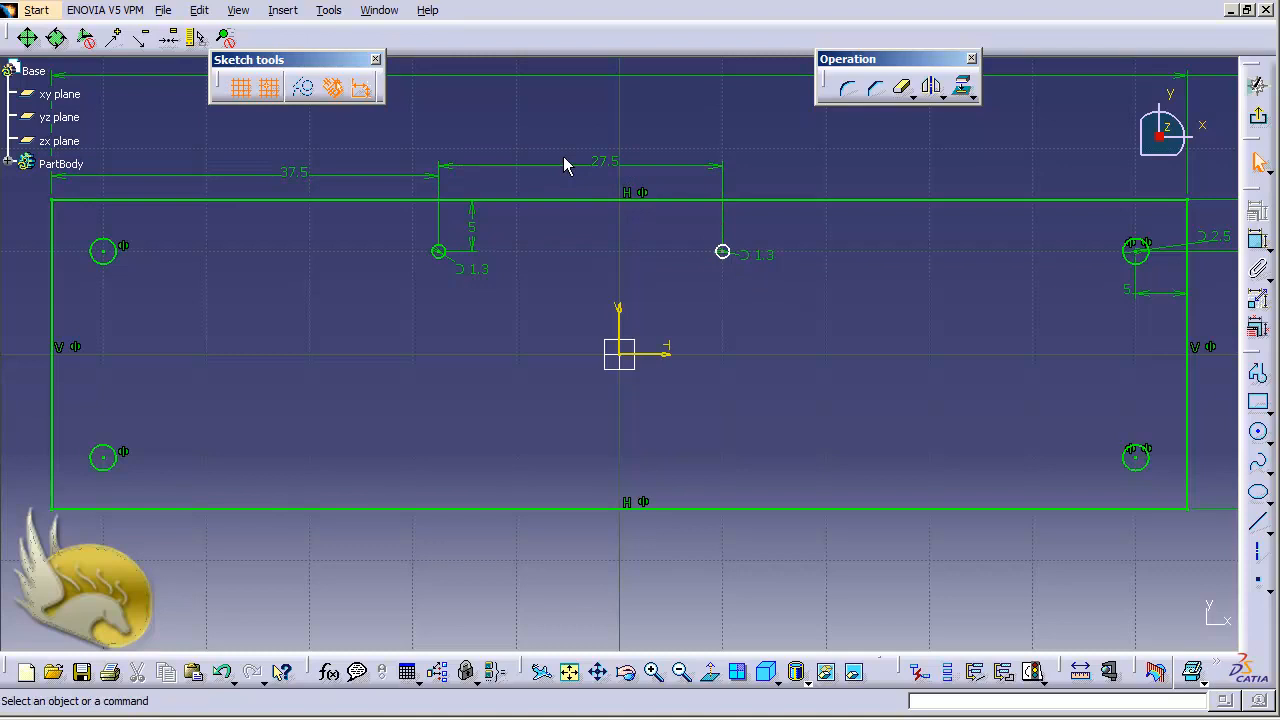
double_click(610, 164)
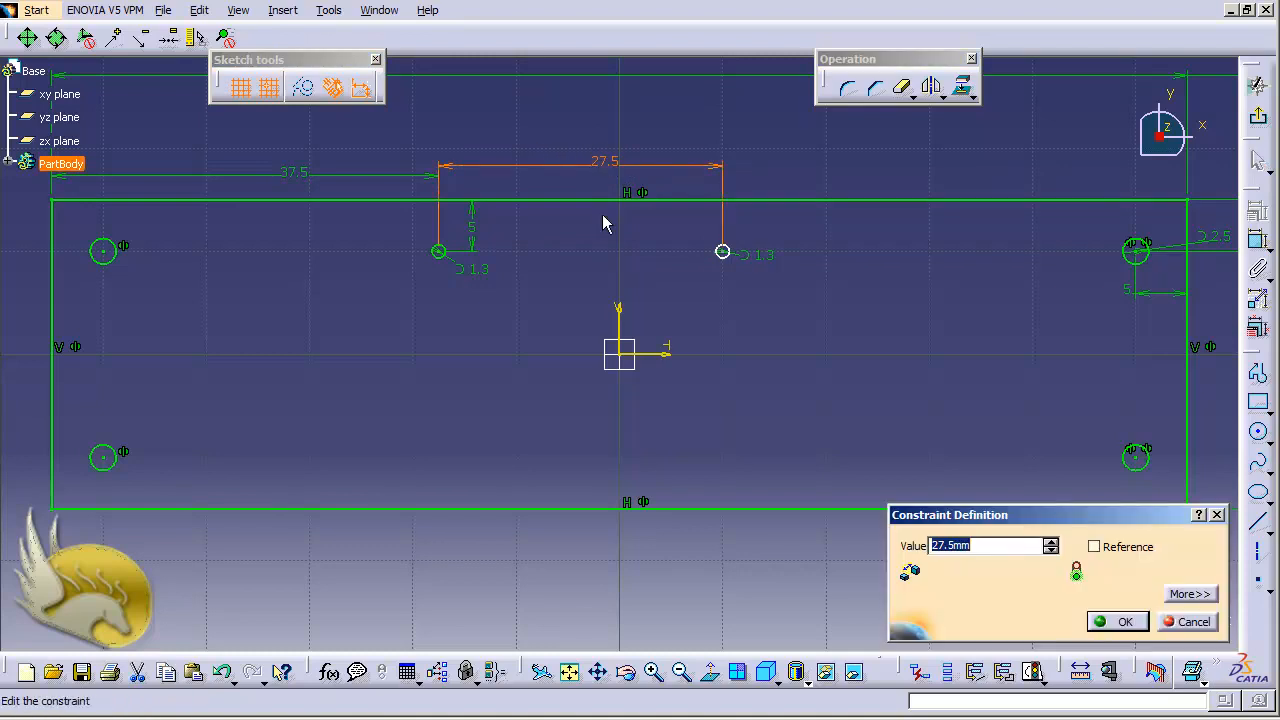
text(25)
key(Return)
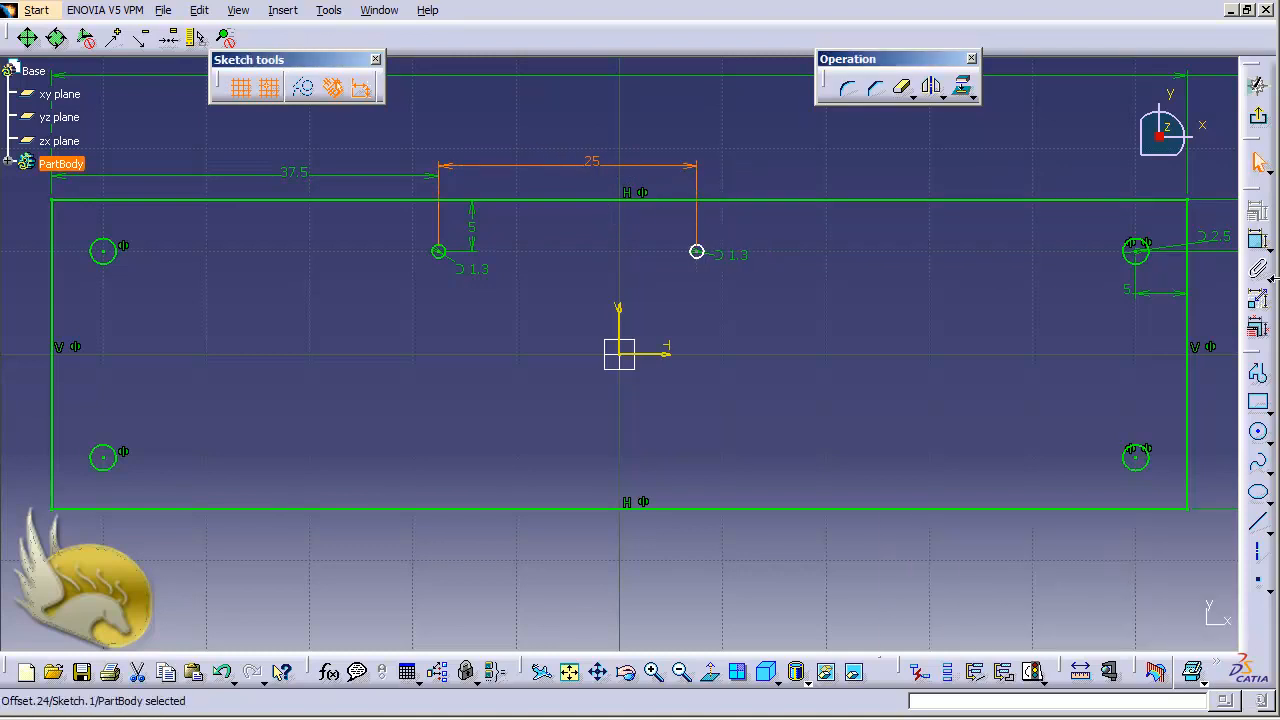
Step: Dimension the vertical distance from the rectangle's top edge to the centre of the 1.3 mm circle right of the vertical axis
click(1258, 240)
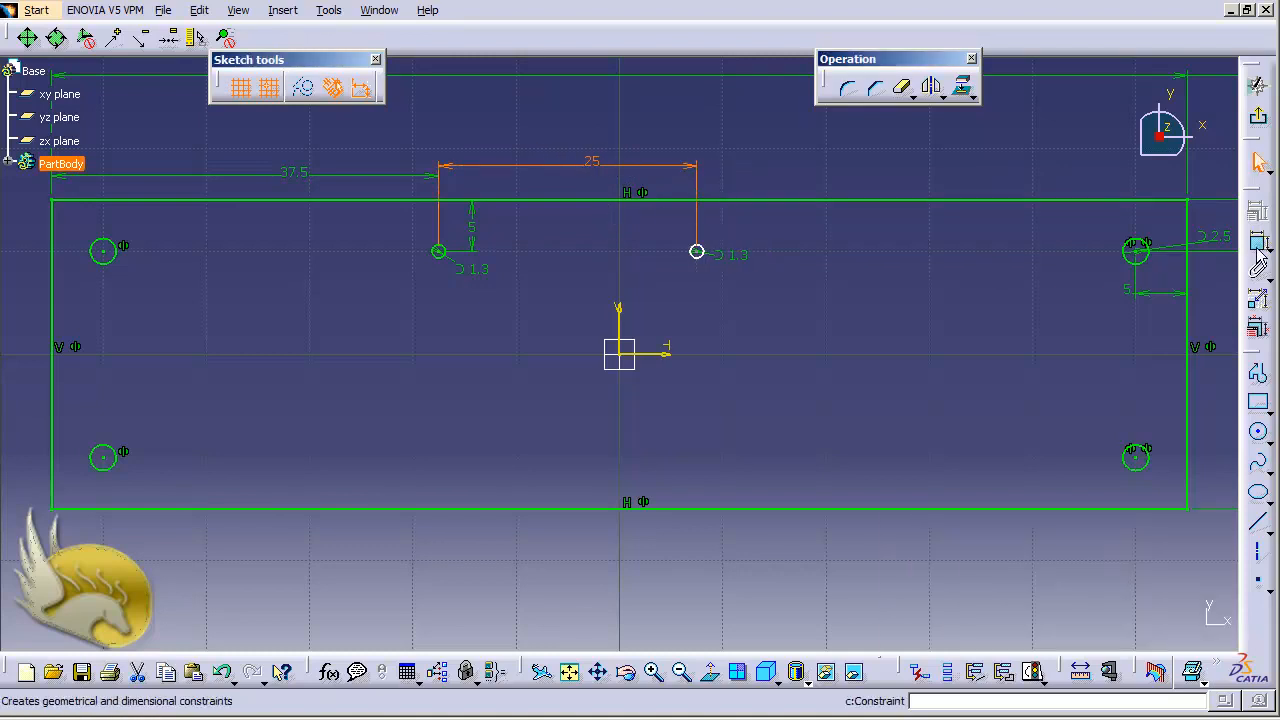
click(750, 201)
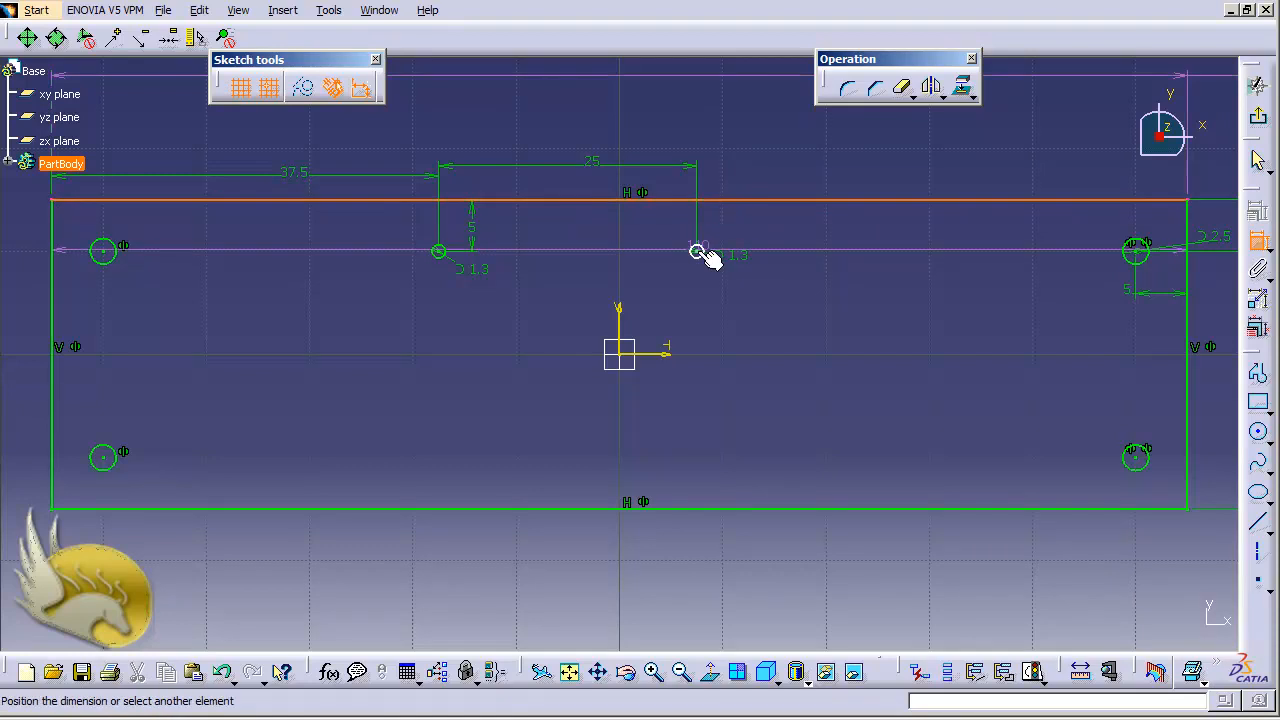
click(697, 251)
click(715, 232)
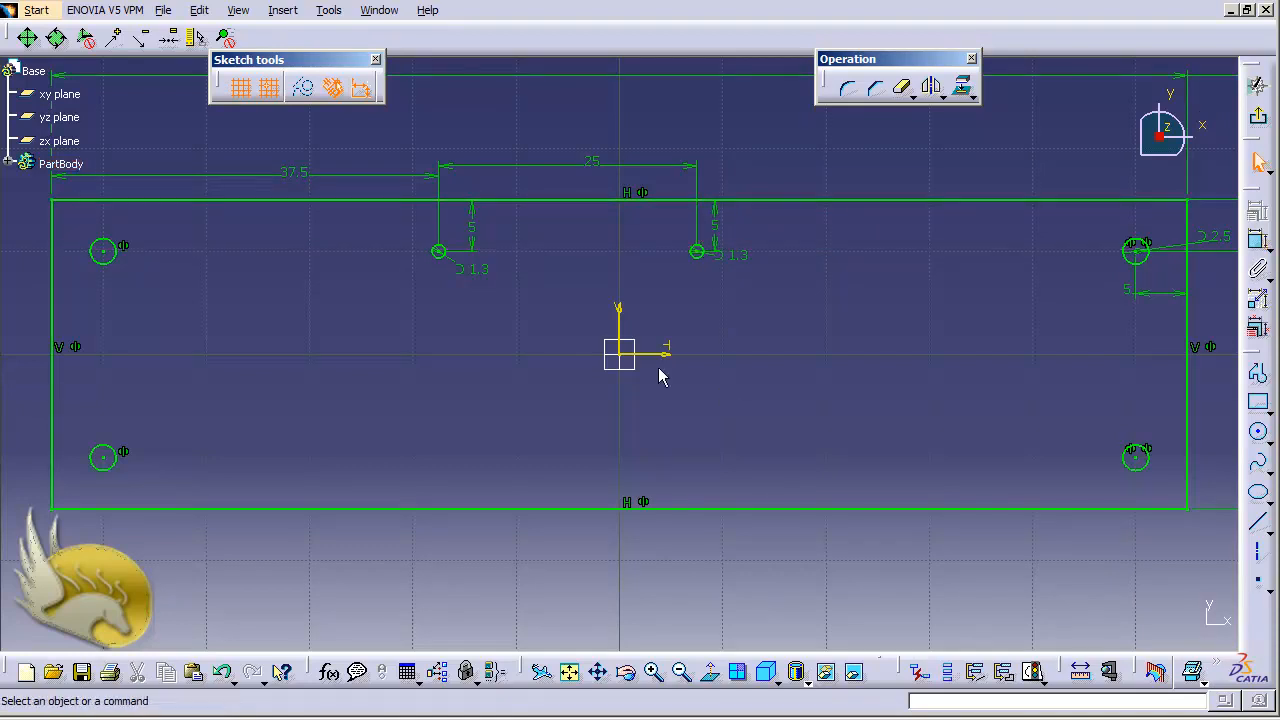
Step: Mirror both 1.3 mm circles about the sketch's horizontal axis
click(699, 252)
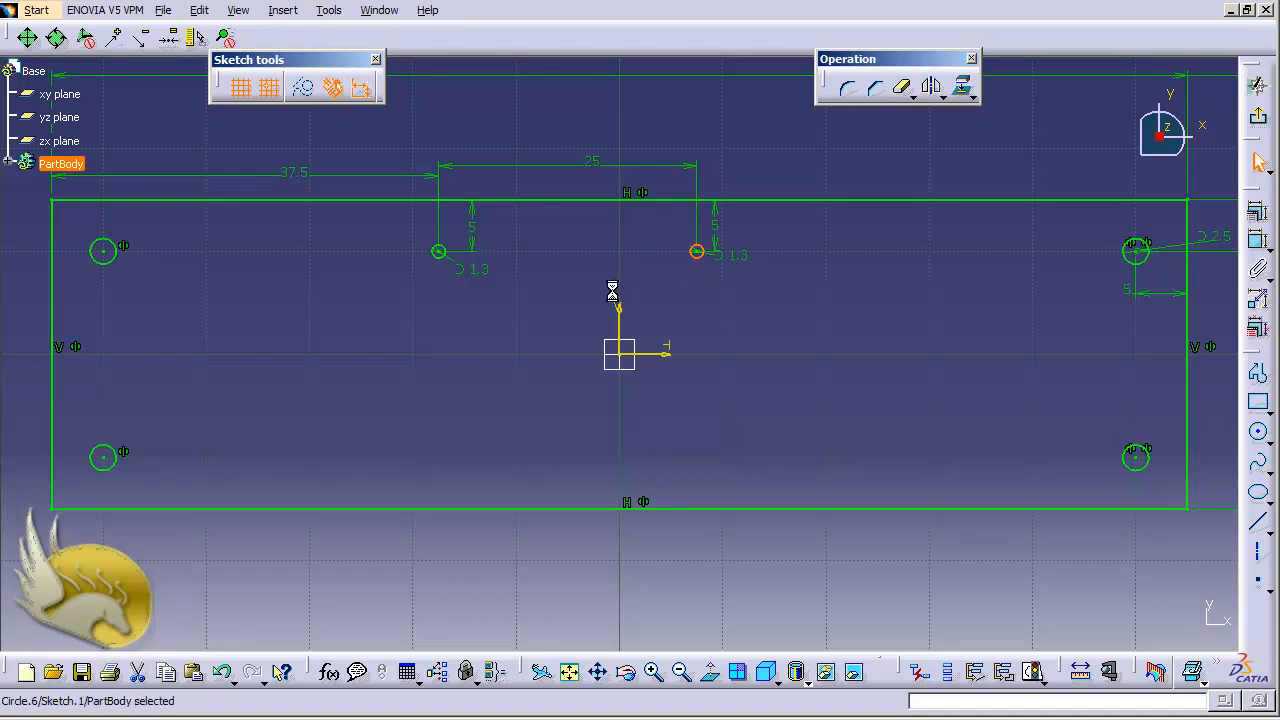
ctrl+click(449, 257)
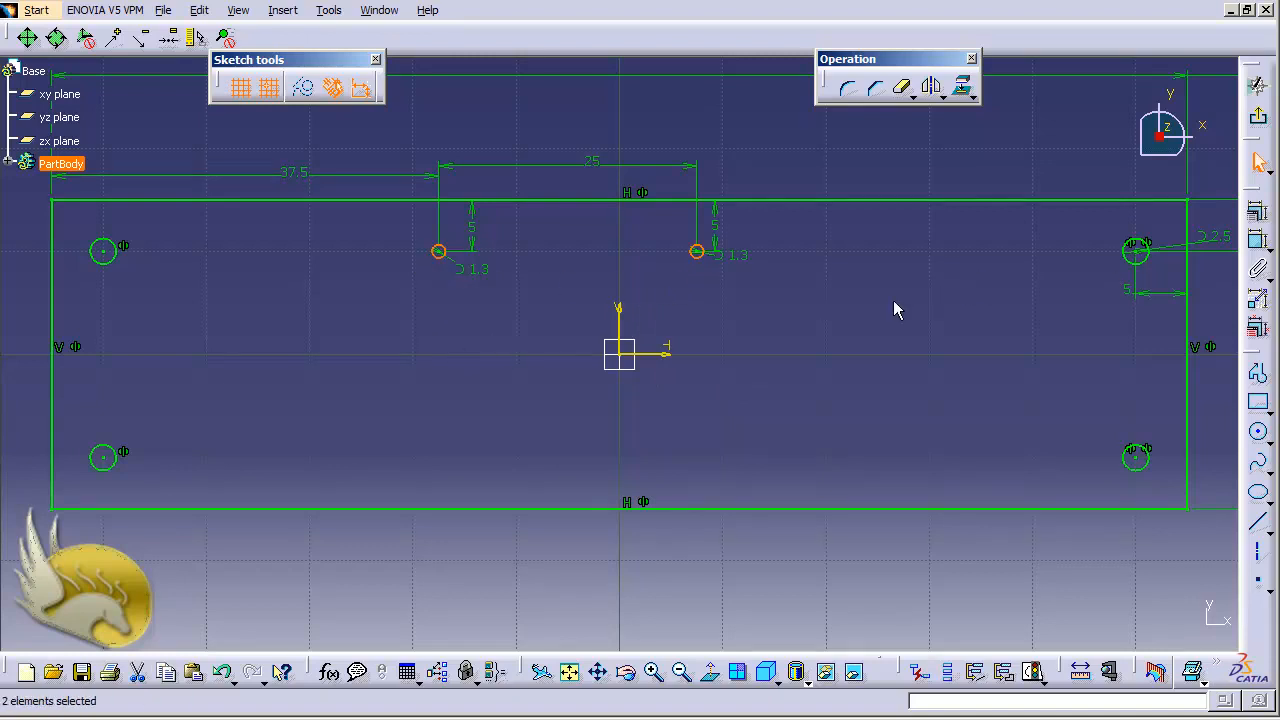
click(931, 86)
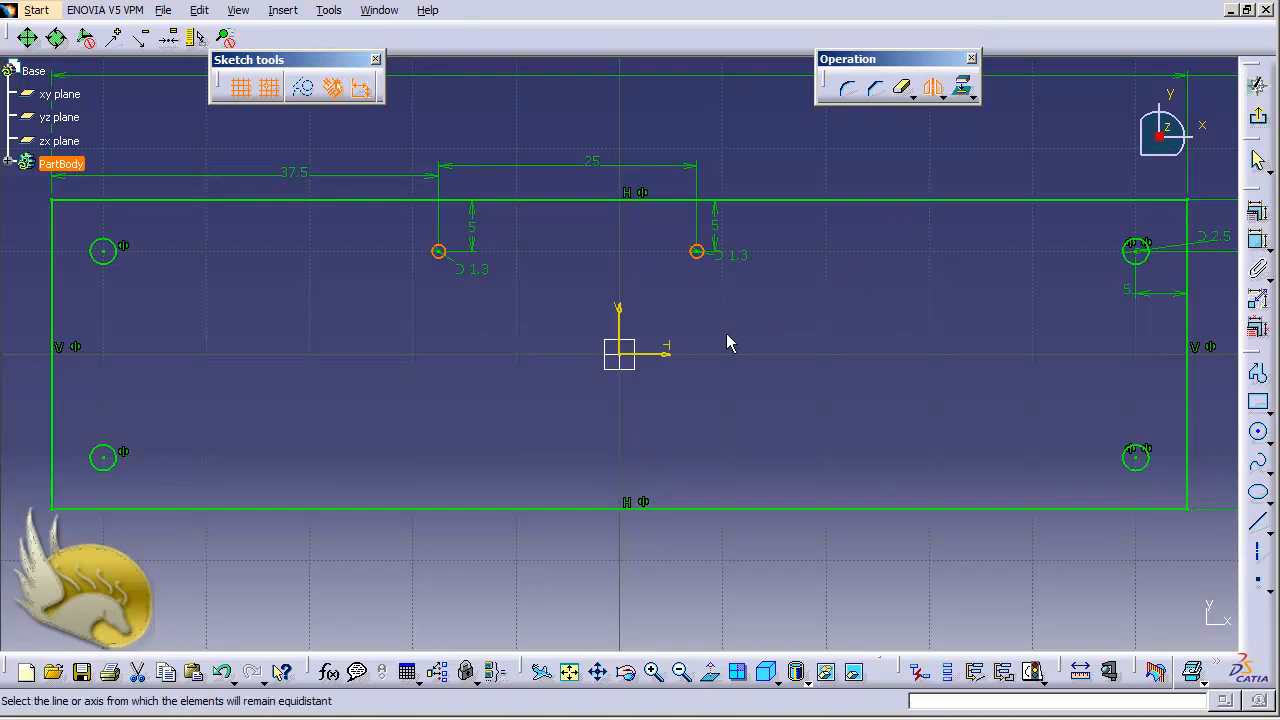
click(663, 354)
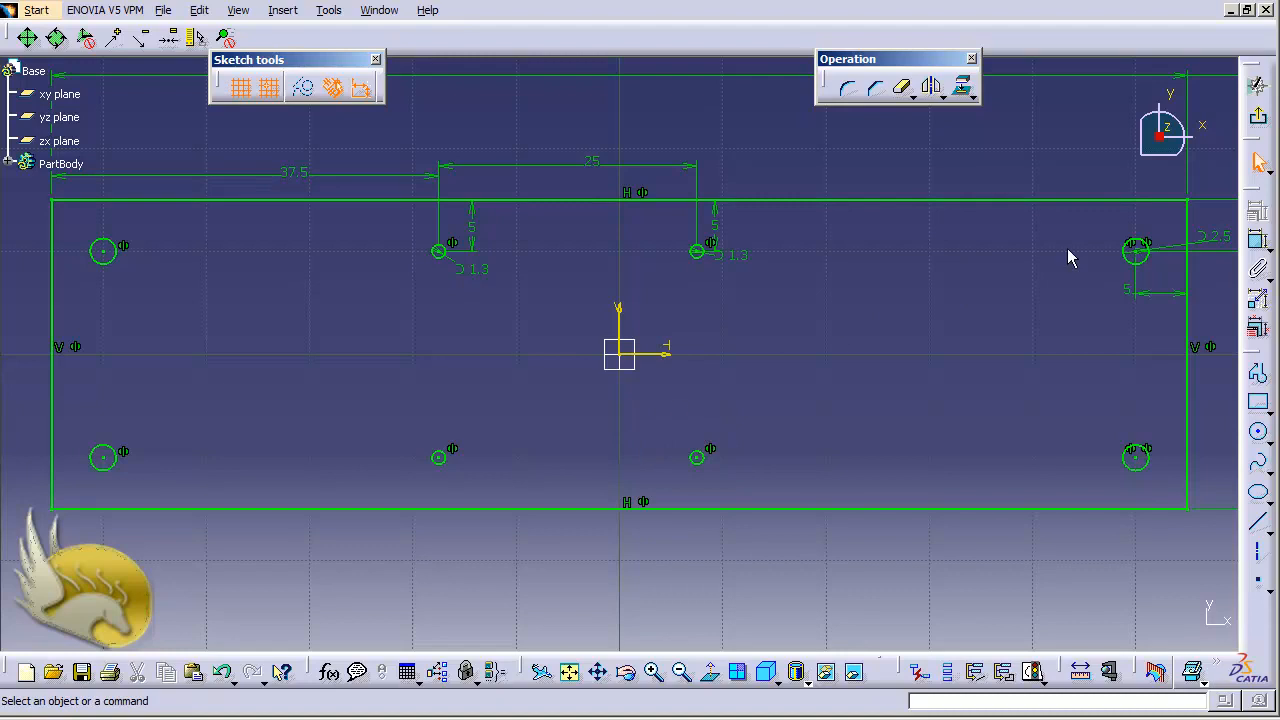
Step: Exit the sketch and pad the plate profile to a thickness of 3.75 mm
click(1256, 162)
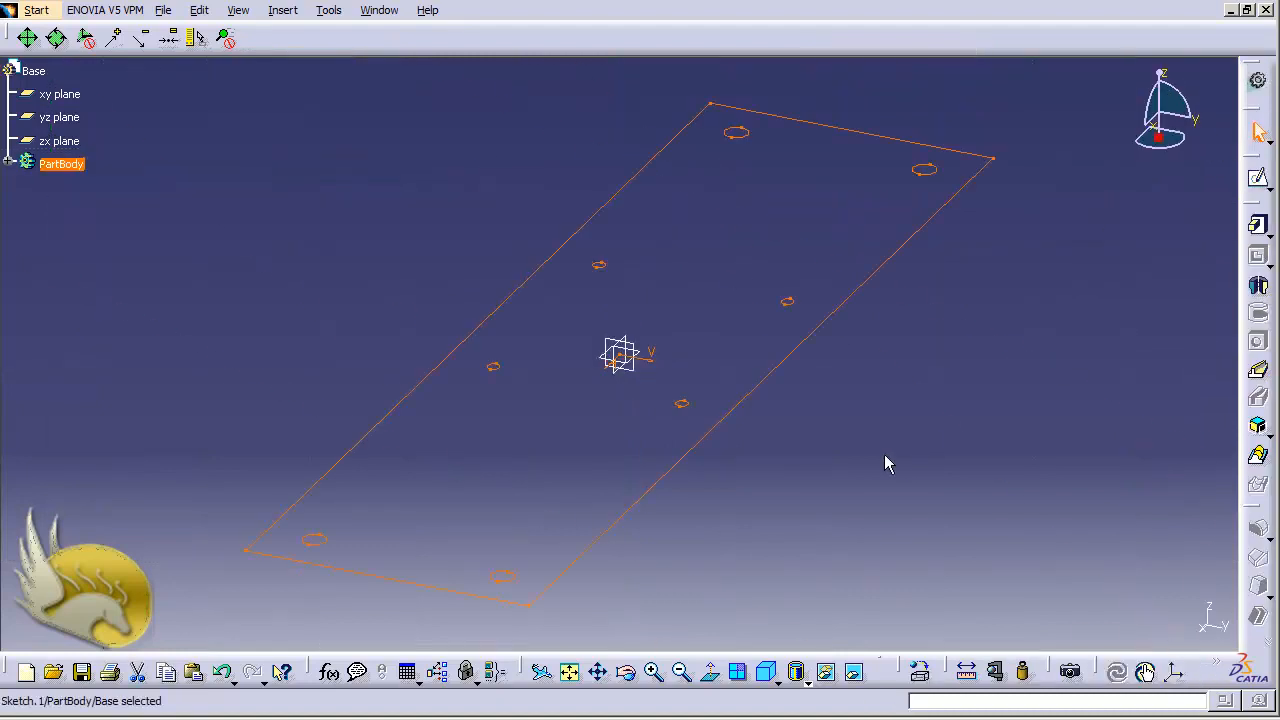
click(1257, 225)
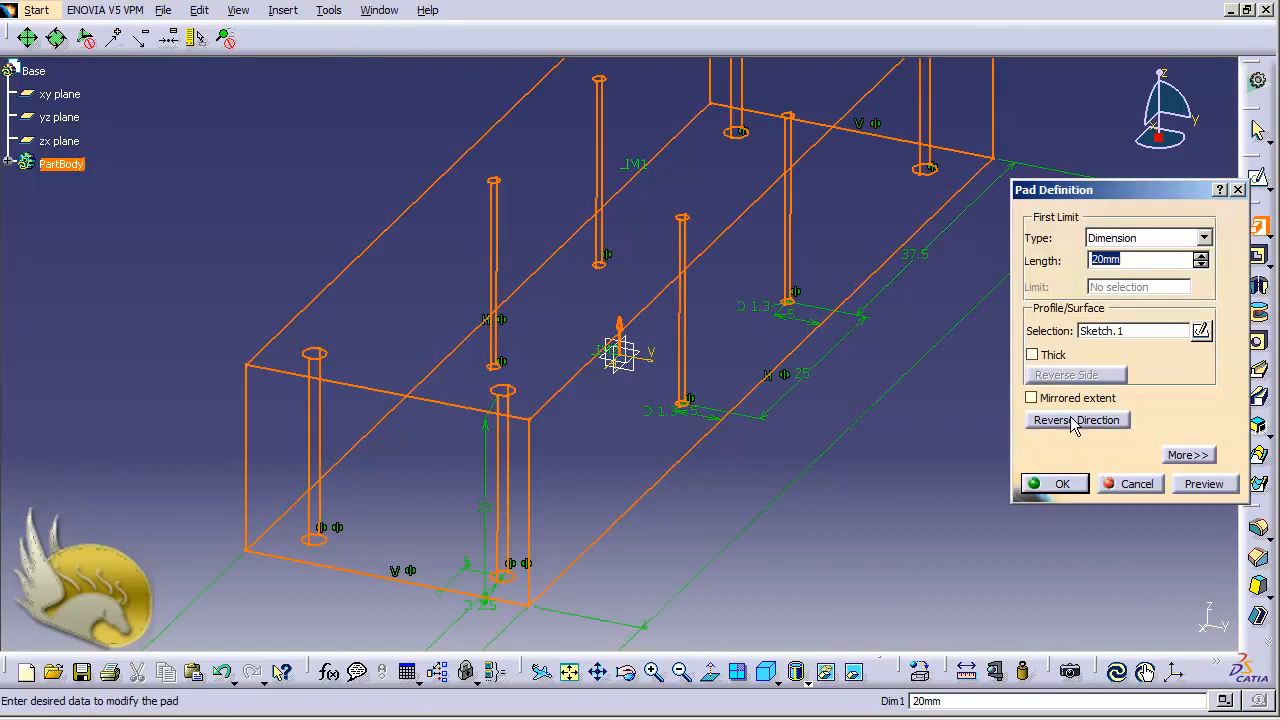
text(3.75)
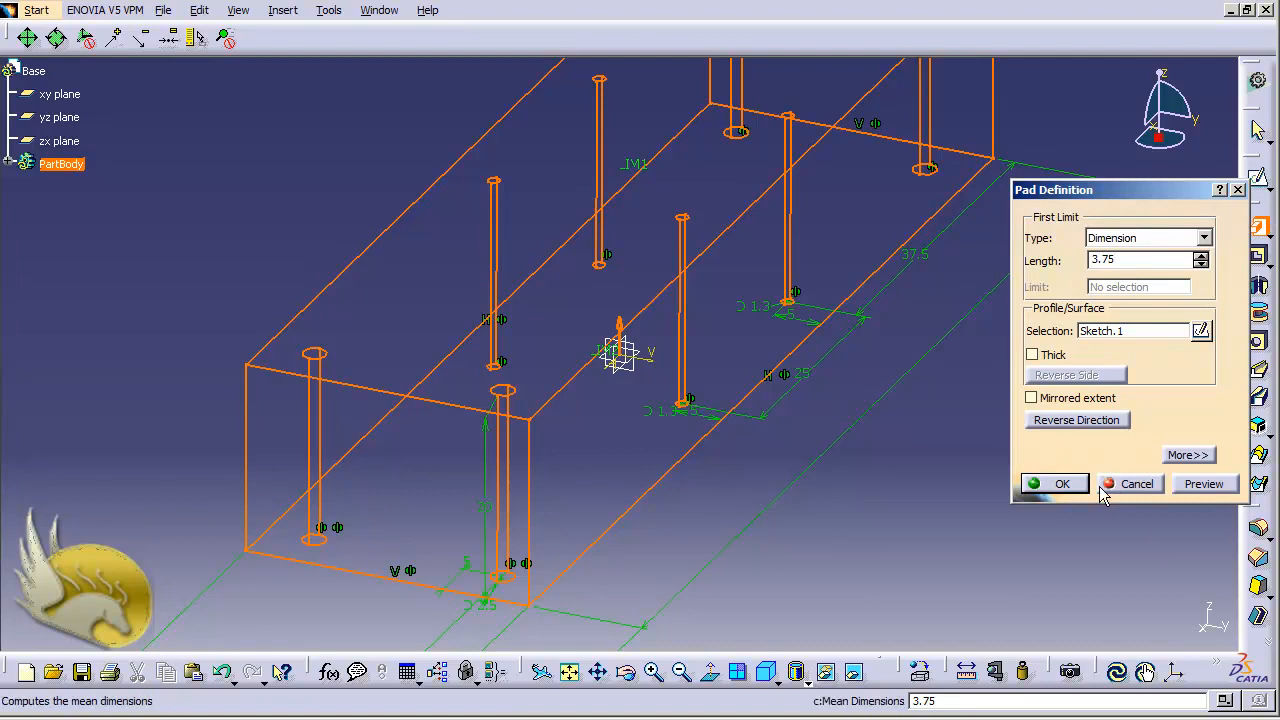
click(1068, 486)
click(930, 398)
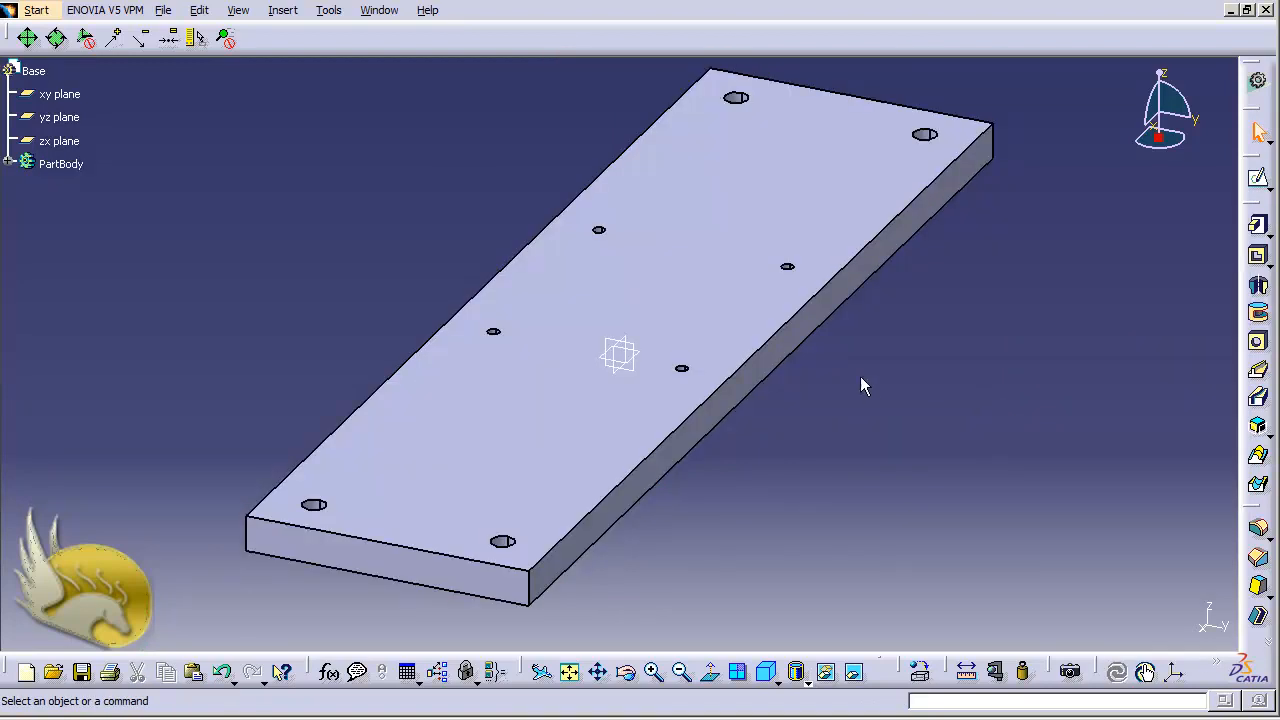
Step: Save the Base part and close its document
key(ctrl+s)
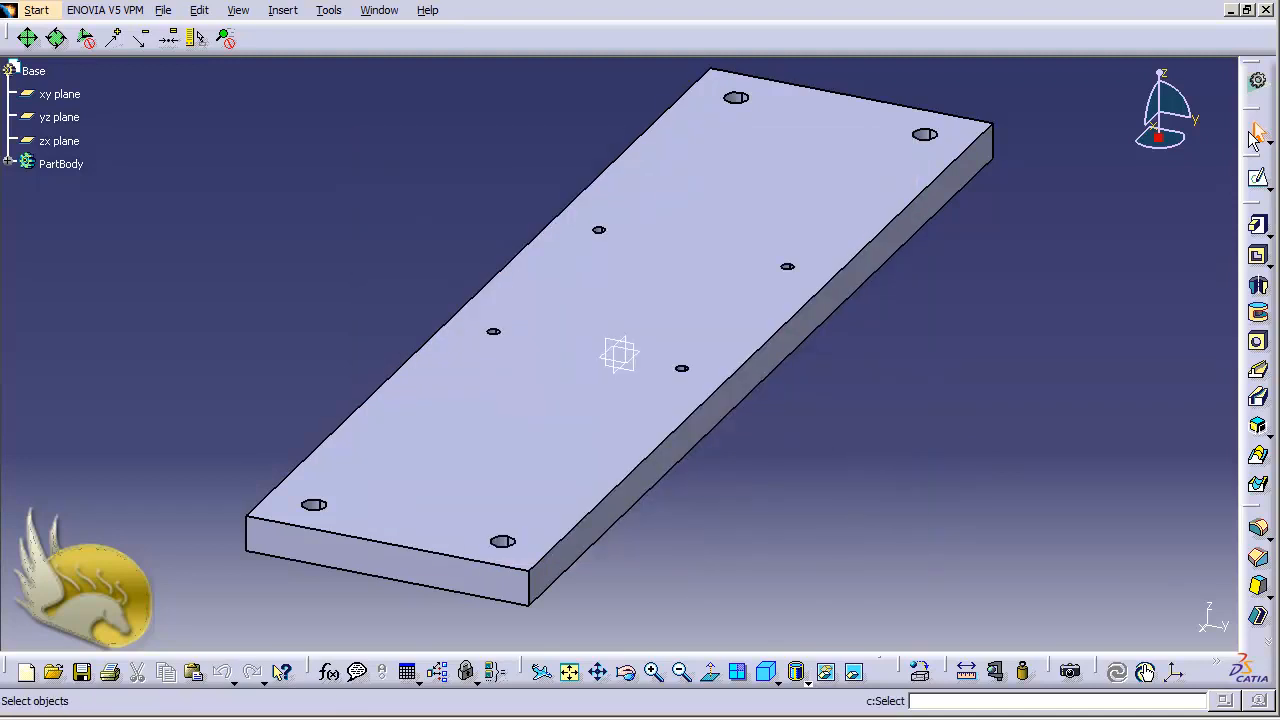
click(1266, 10)
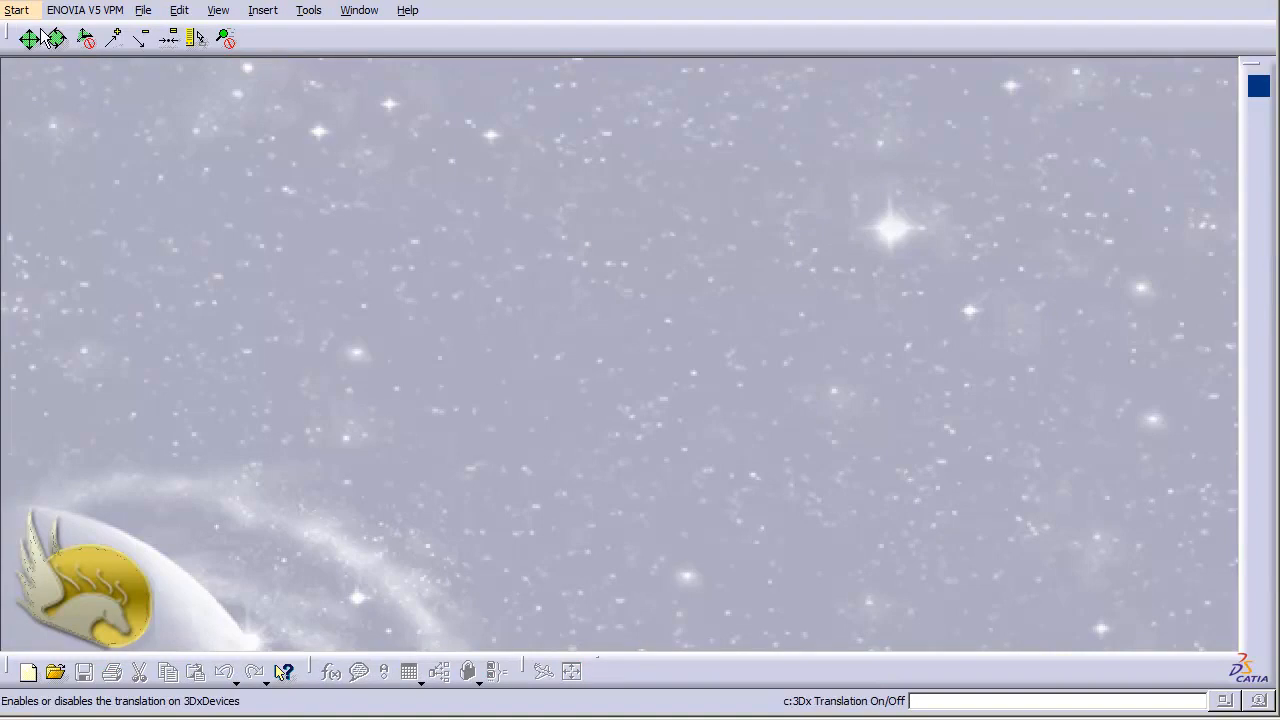
Step: Create a new part in the Part Design workbench and name it Connection
click(16, 10)
mouse_move(176, 57)
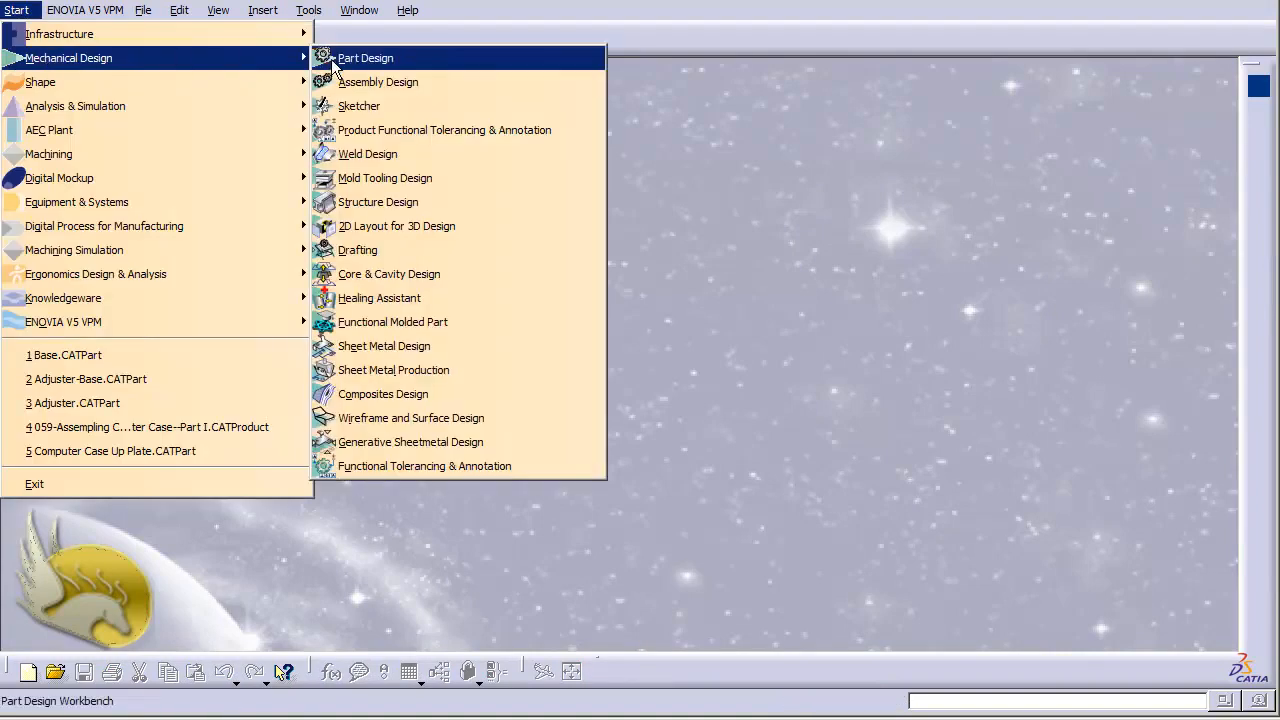
click(366, 58)
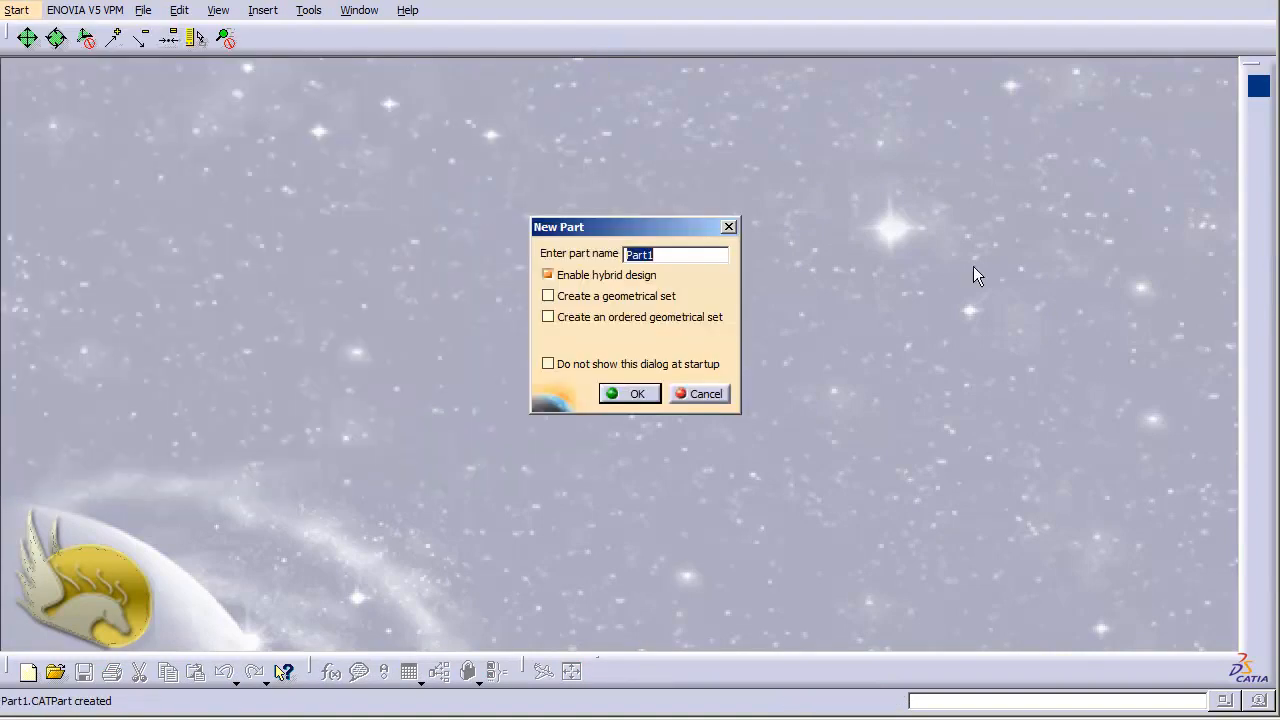
text(Connection)
click(634, 395)
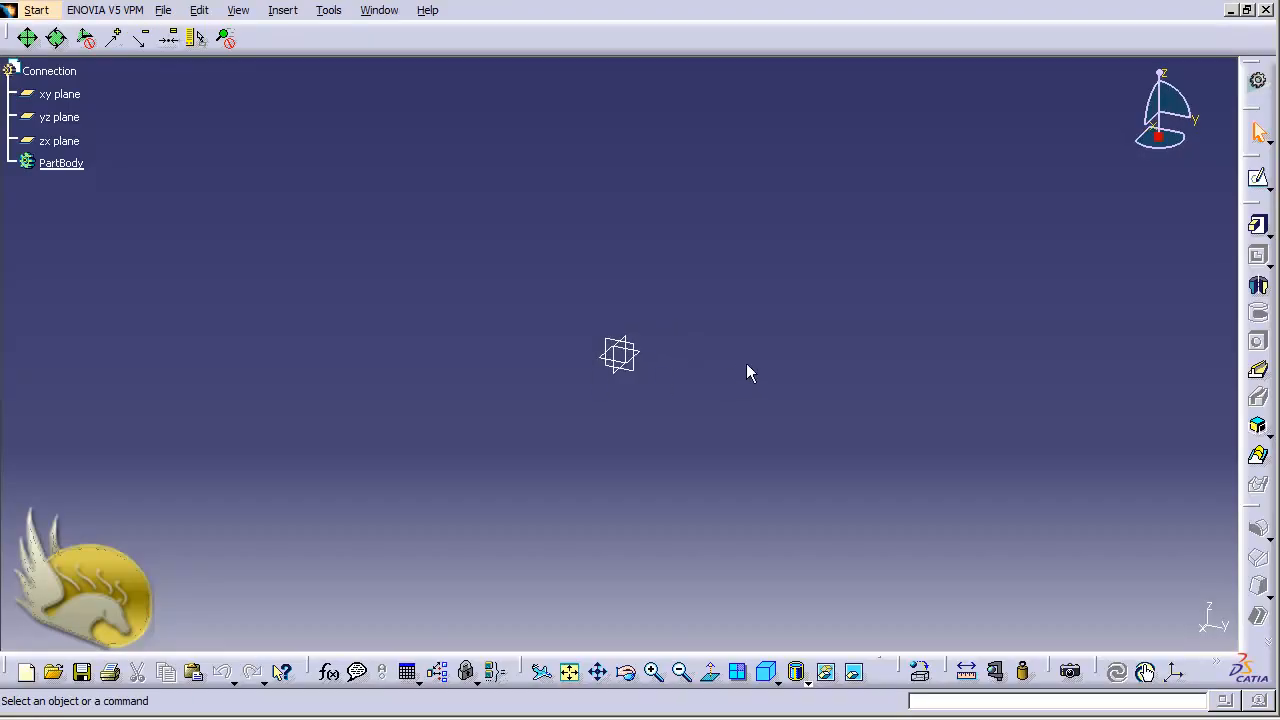
Step: Open a new sketch on the zx plane of the Connection part
click(75, 94)
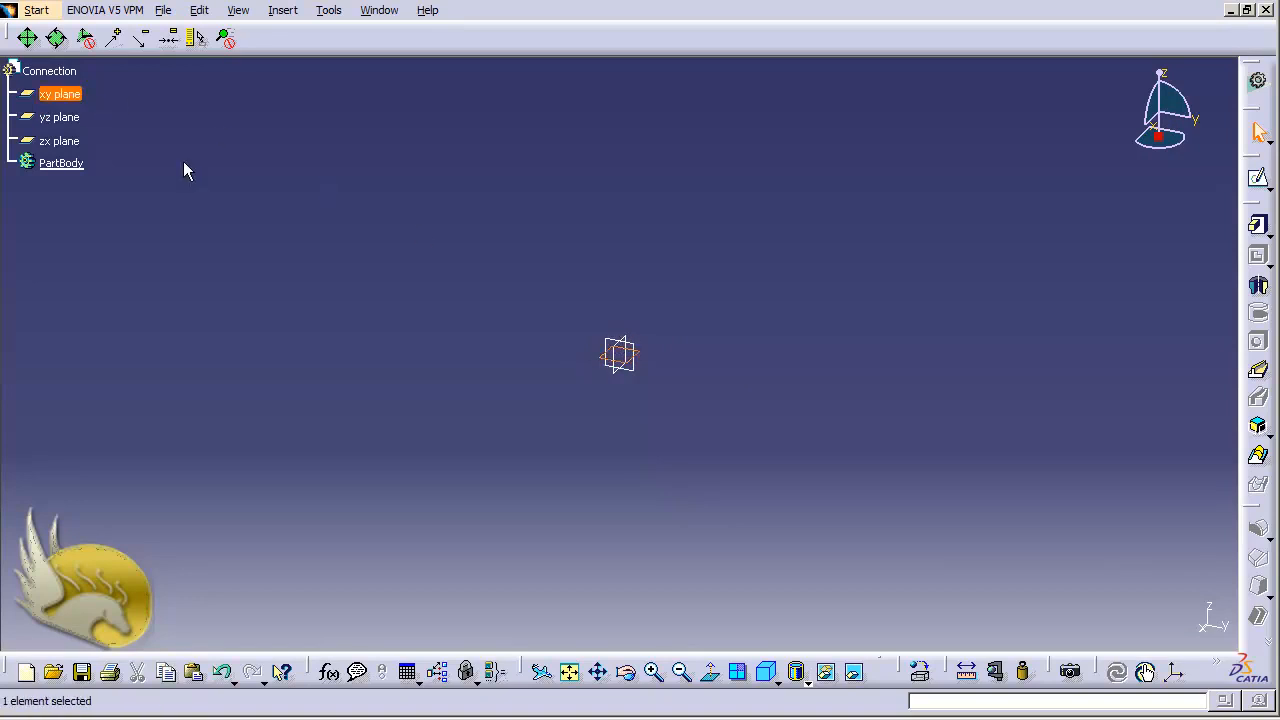
click(78, 141)
click(1256, 179)
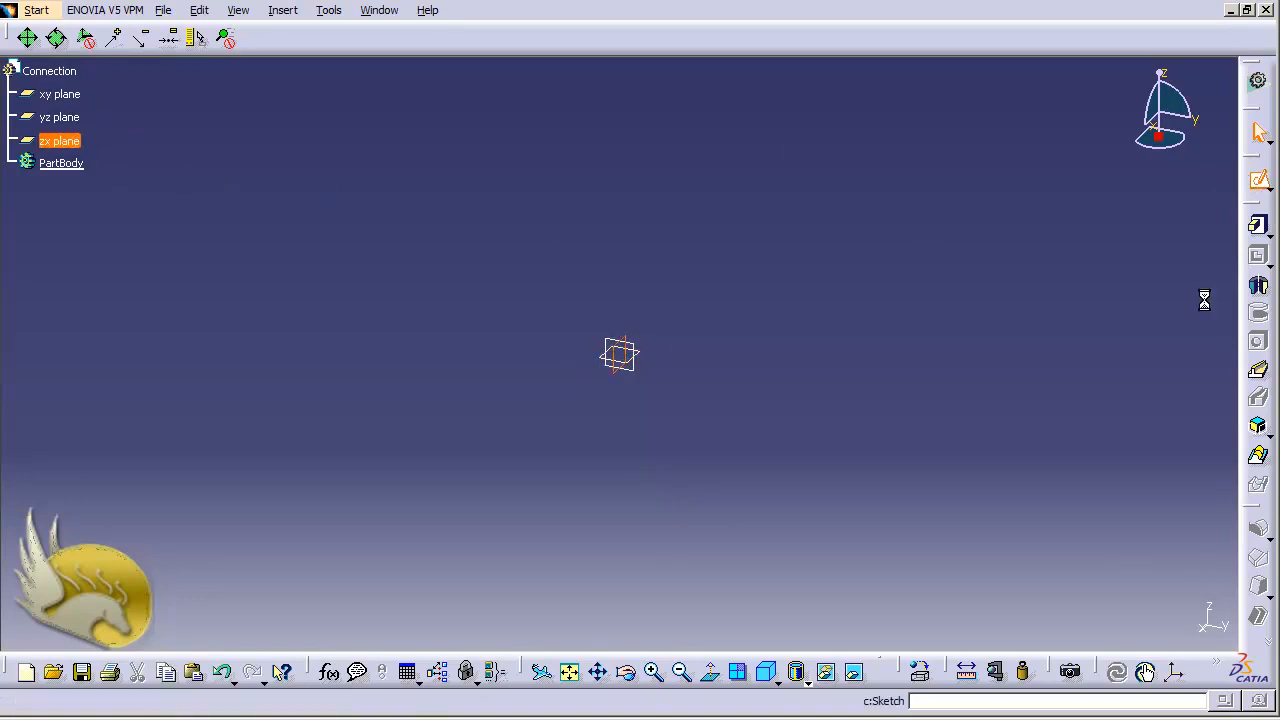
Step: Sketch a closed slot profile around the origin: two horizontal lines about 170 mm long and 40 mm apart, joined by three-point arcs
click(1257, 380)
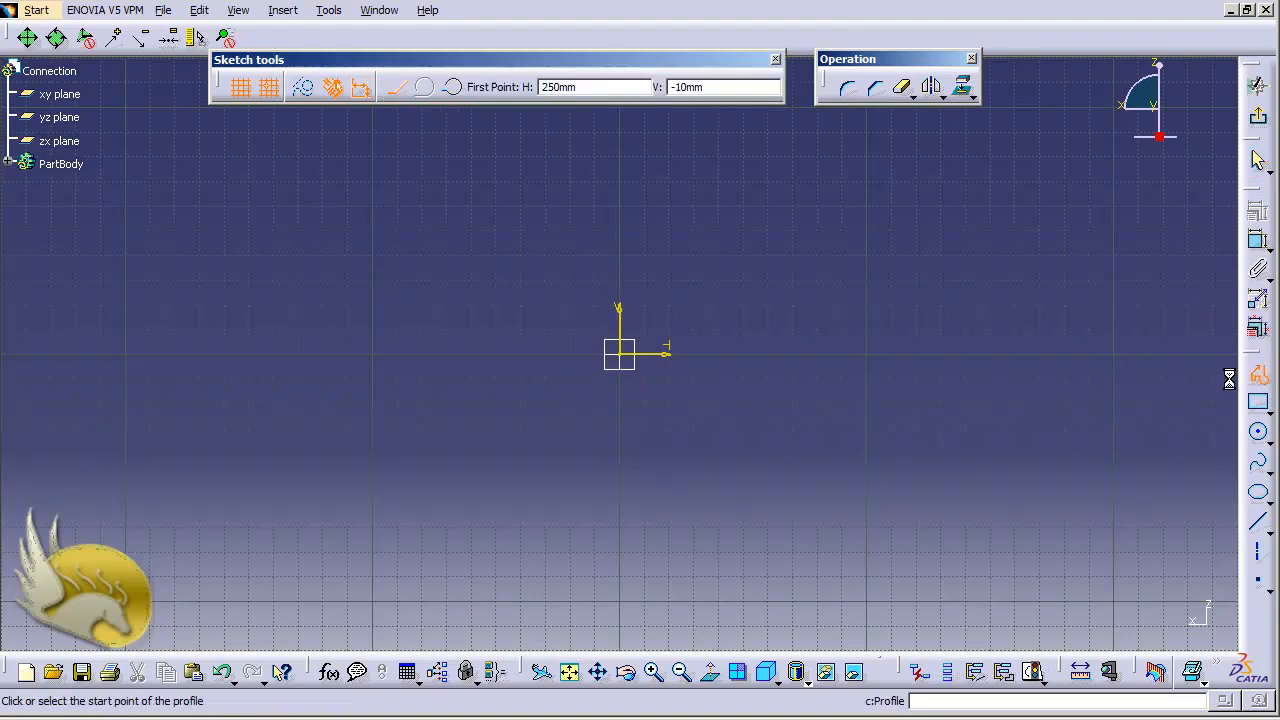
click(496, 281)
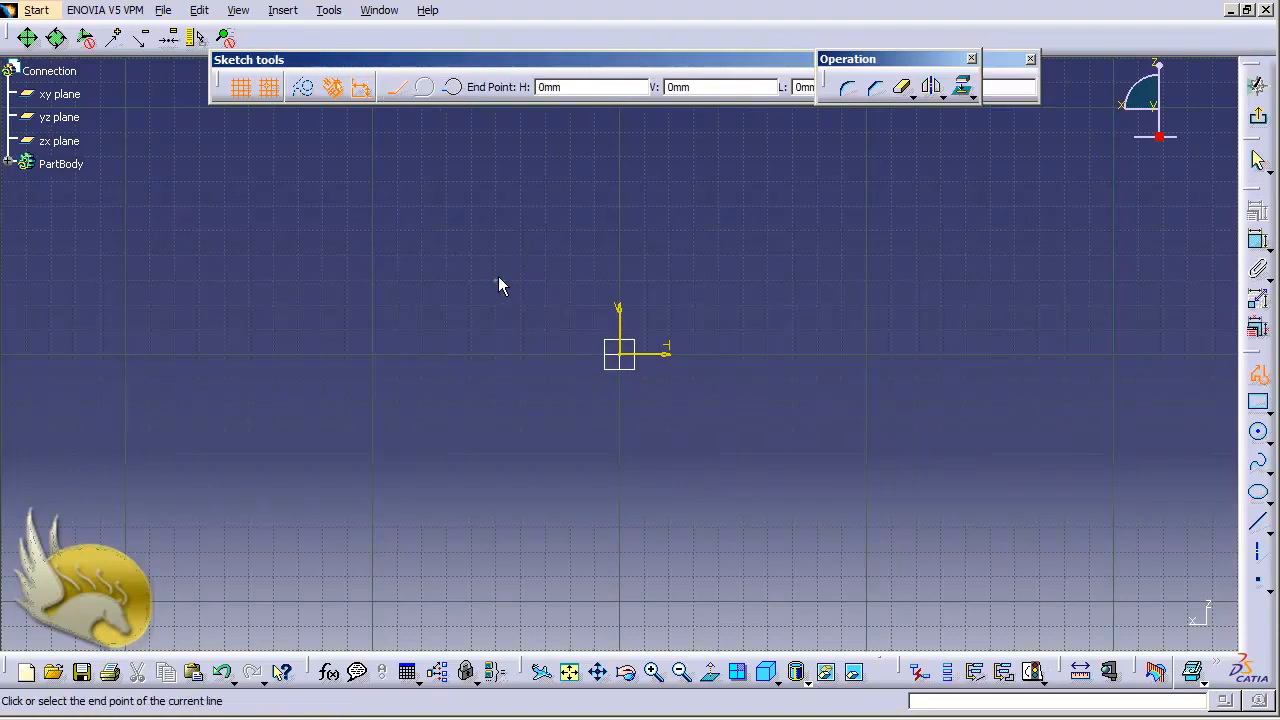
click(915, 281)
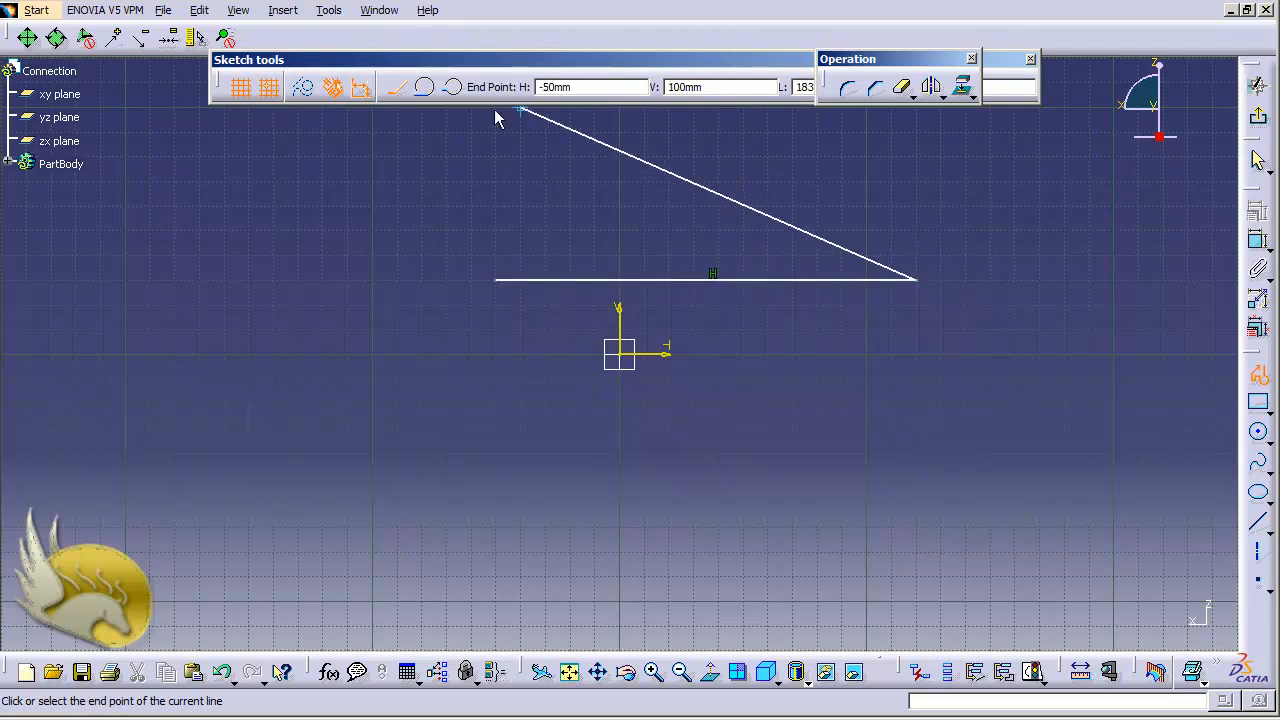
click(456, 94)
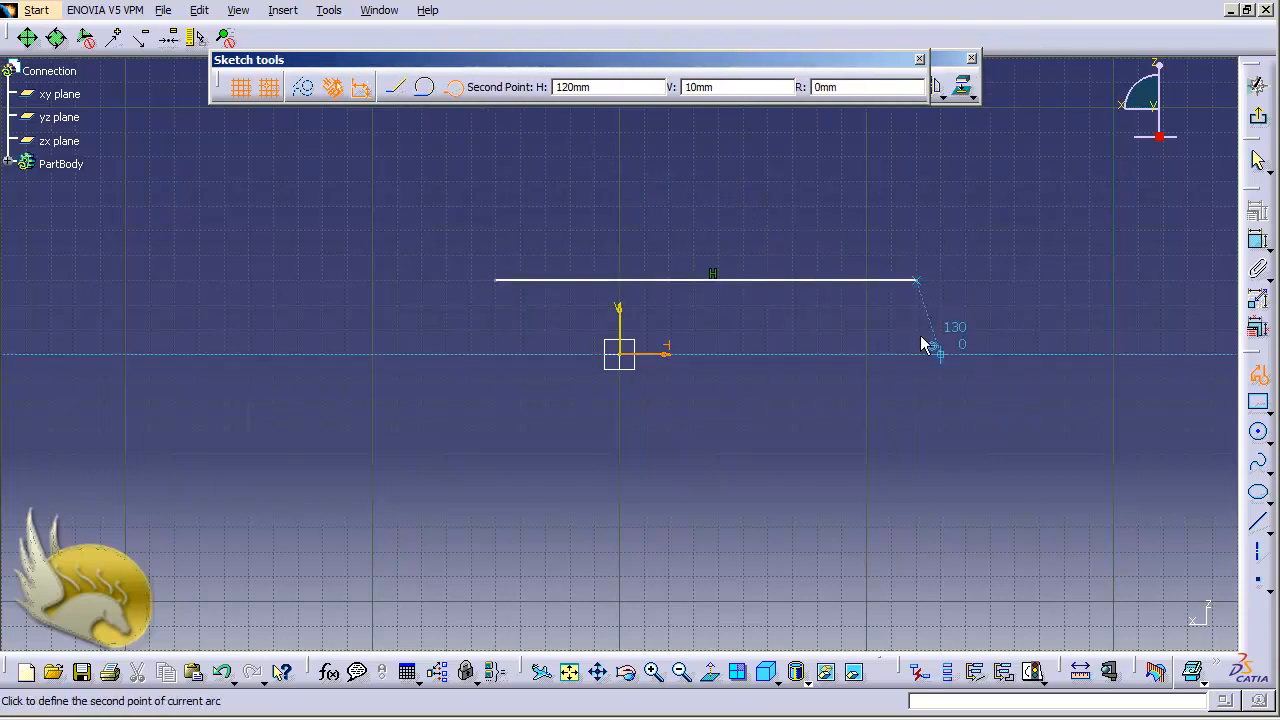
click(947, 327)
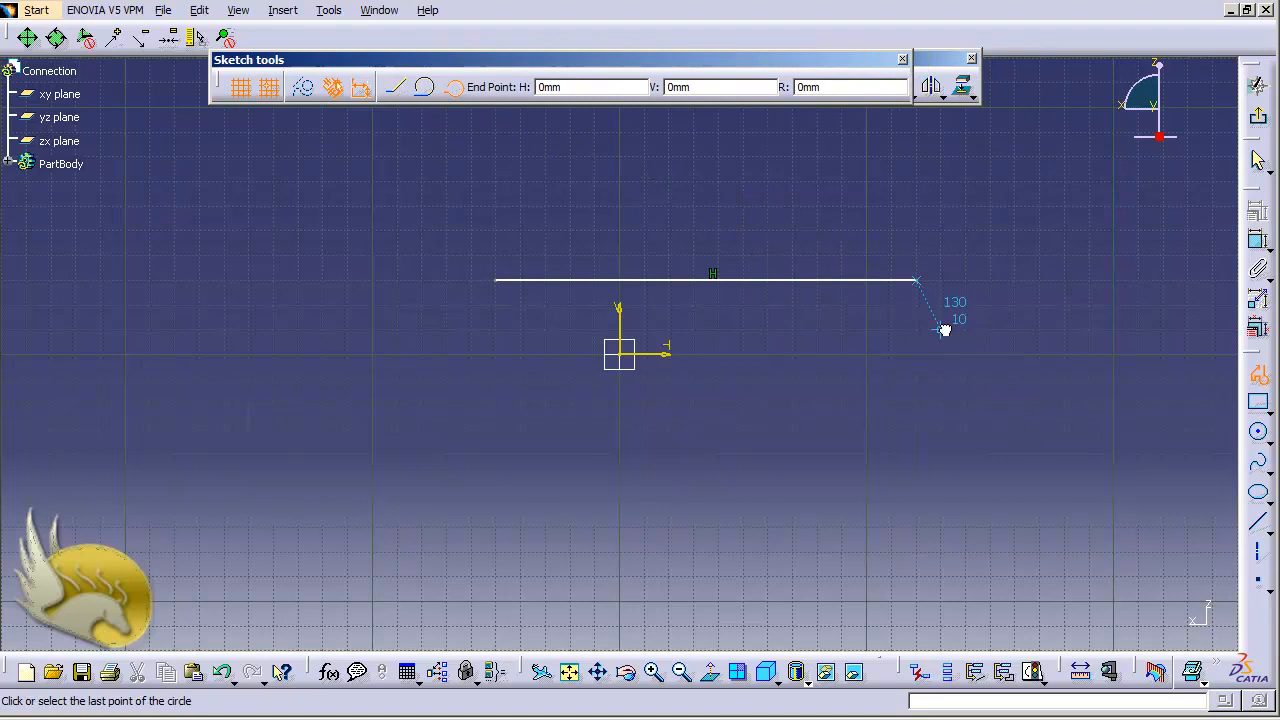
click(918, 379)
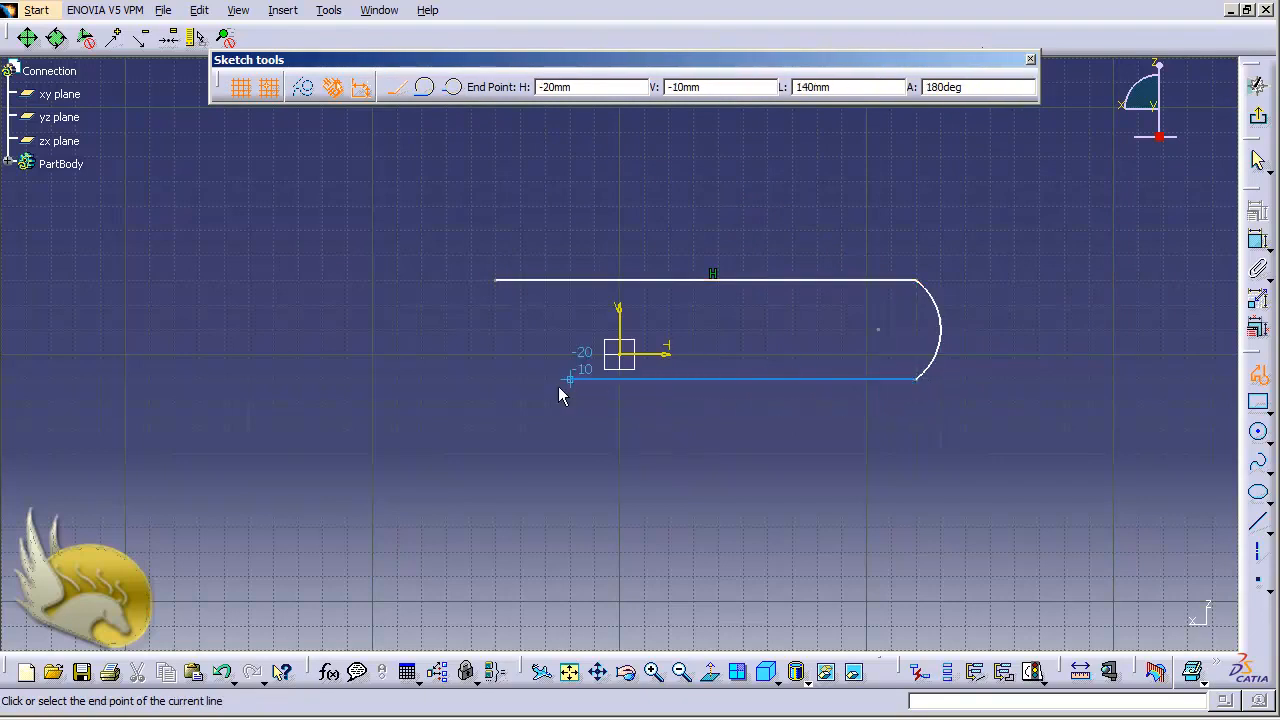
click(497, 380)
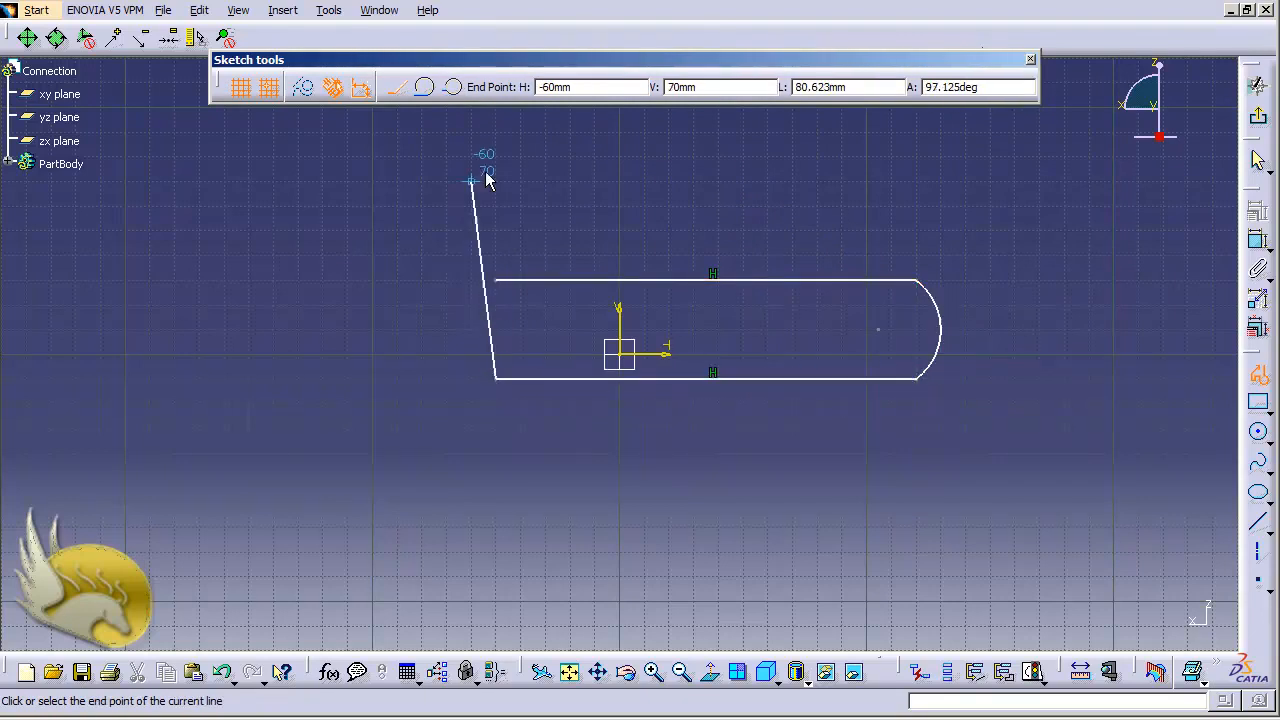
click(452, 87)
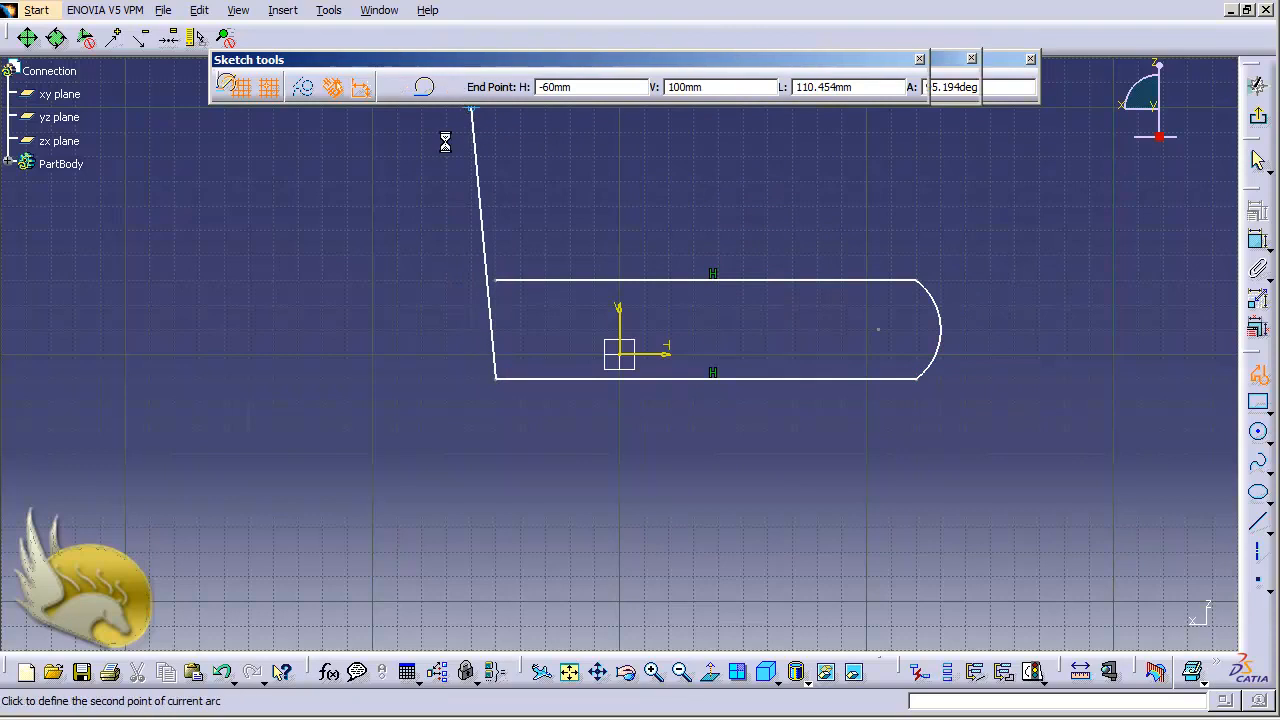
click(422, 328)
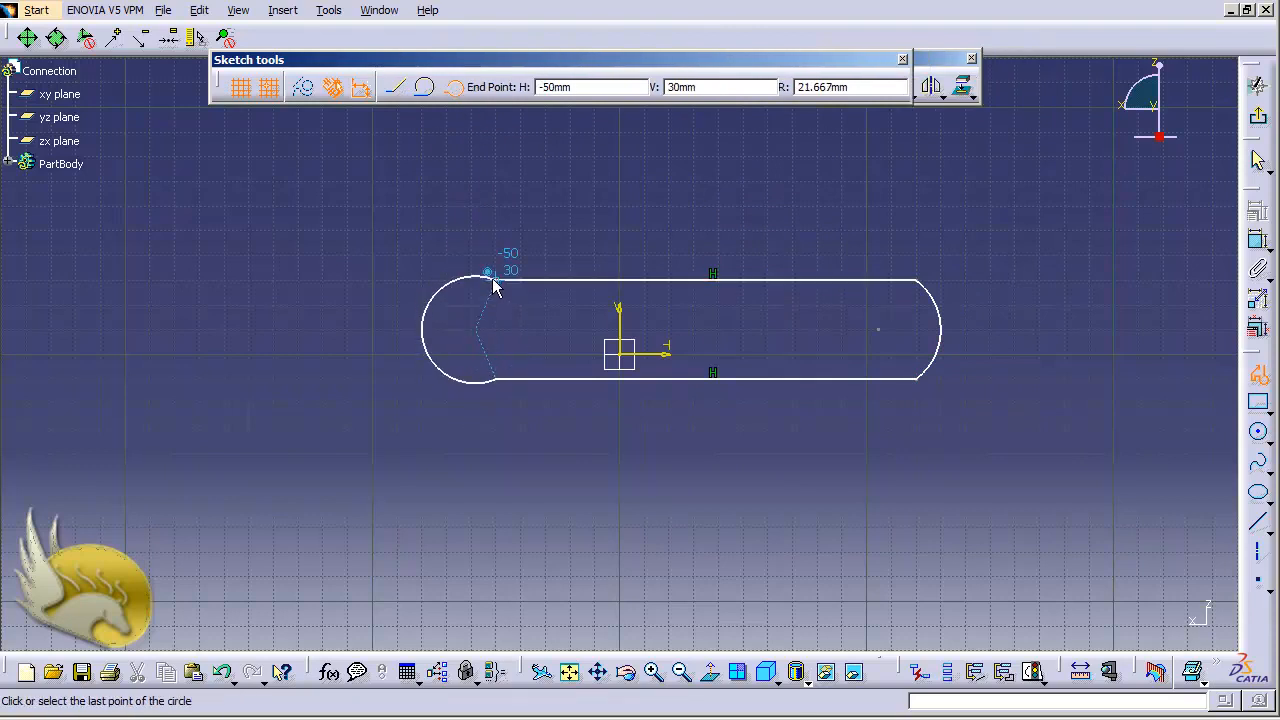
click(493, 281)
click(867, 432)
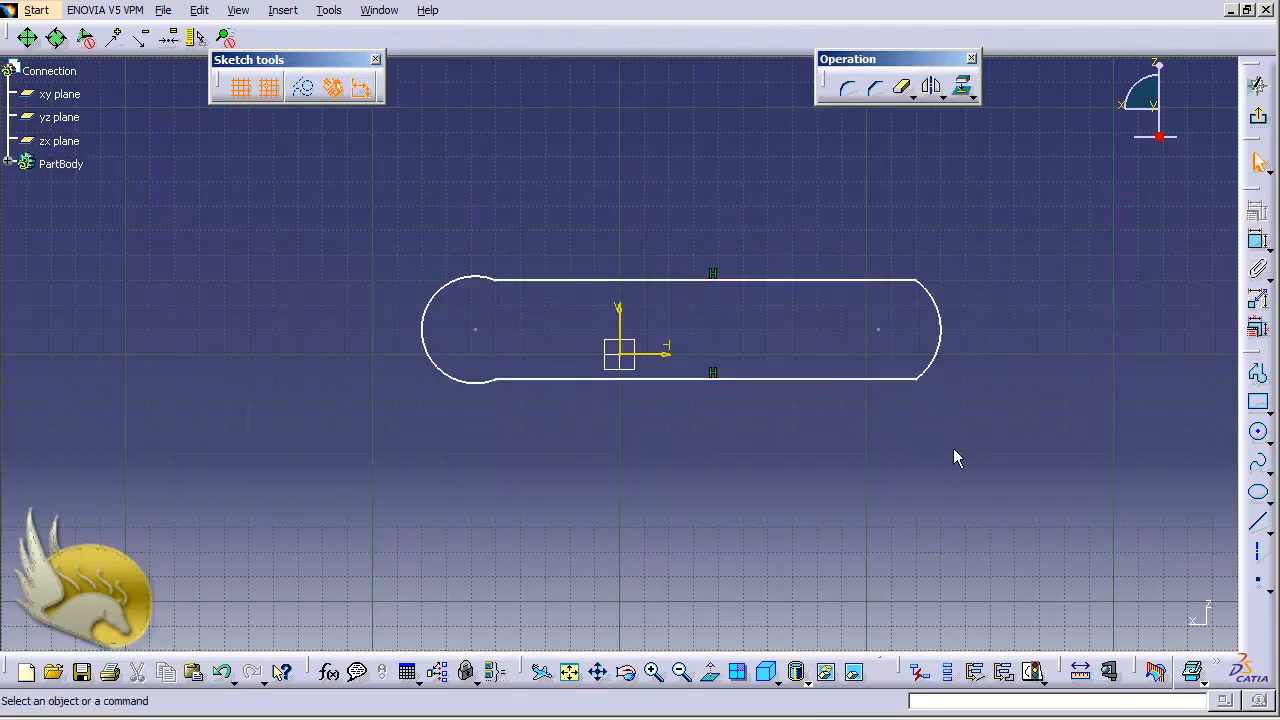
Step: Constrain the slot's right end arc to be tangent to both the lower and upper horizontal lines
click(929, 366)
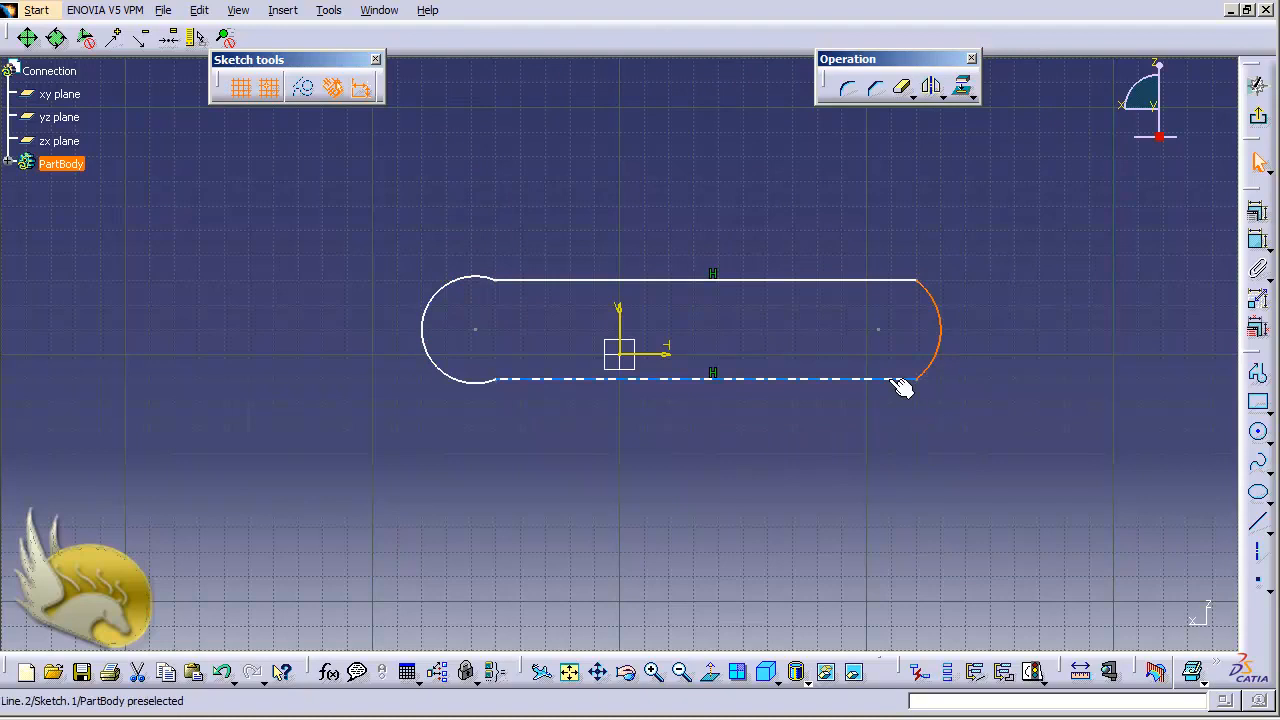
ctrl+click(902, 380)
click(1258, 211)
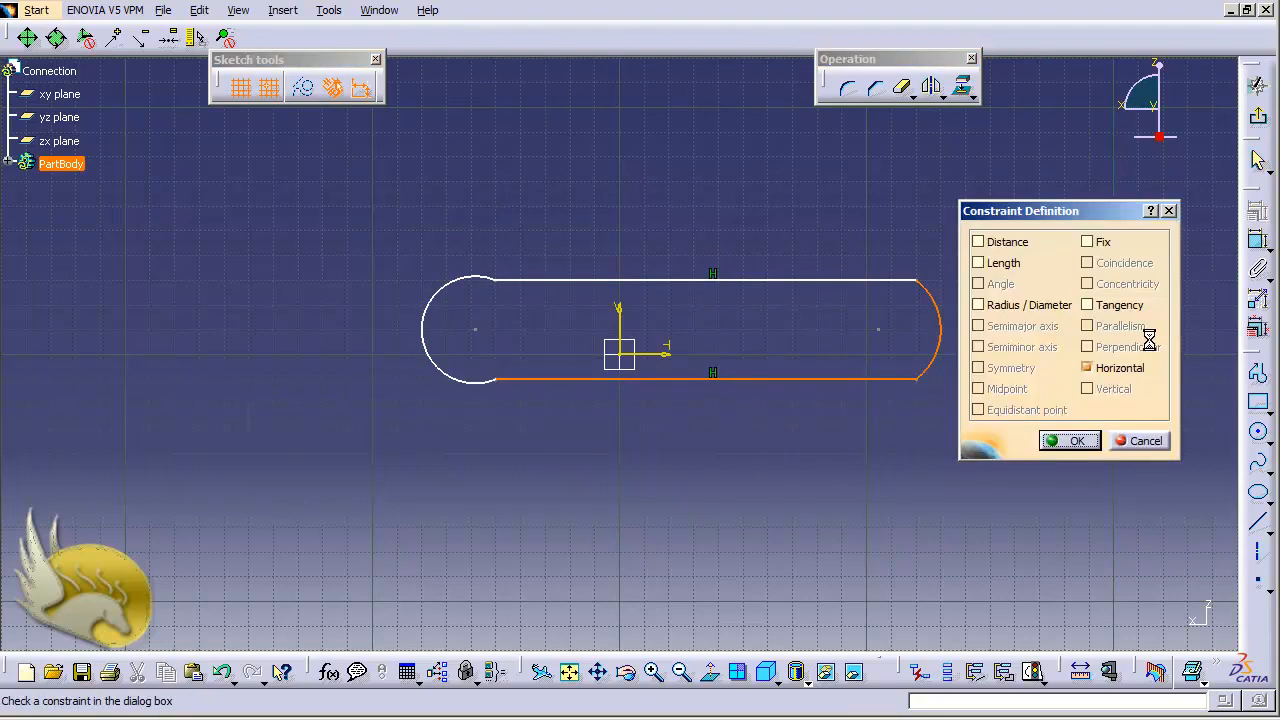
click(1090, 305)
click(1070, 441)
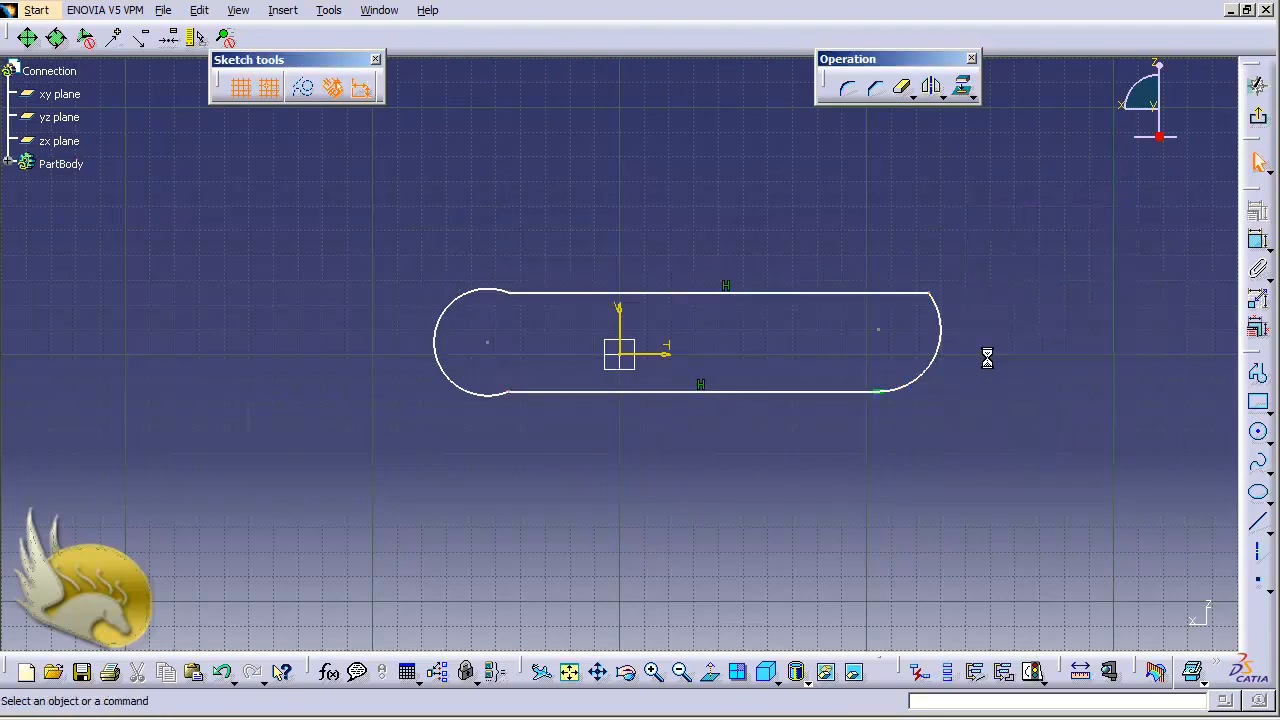
click(938, 312)
ctrl+click(912, 293)
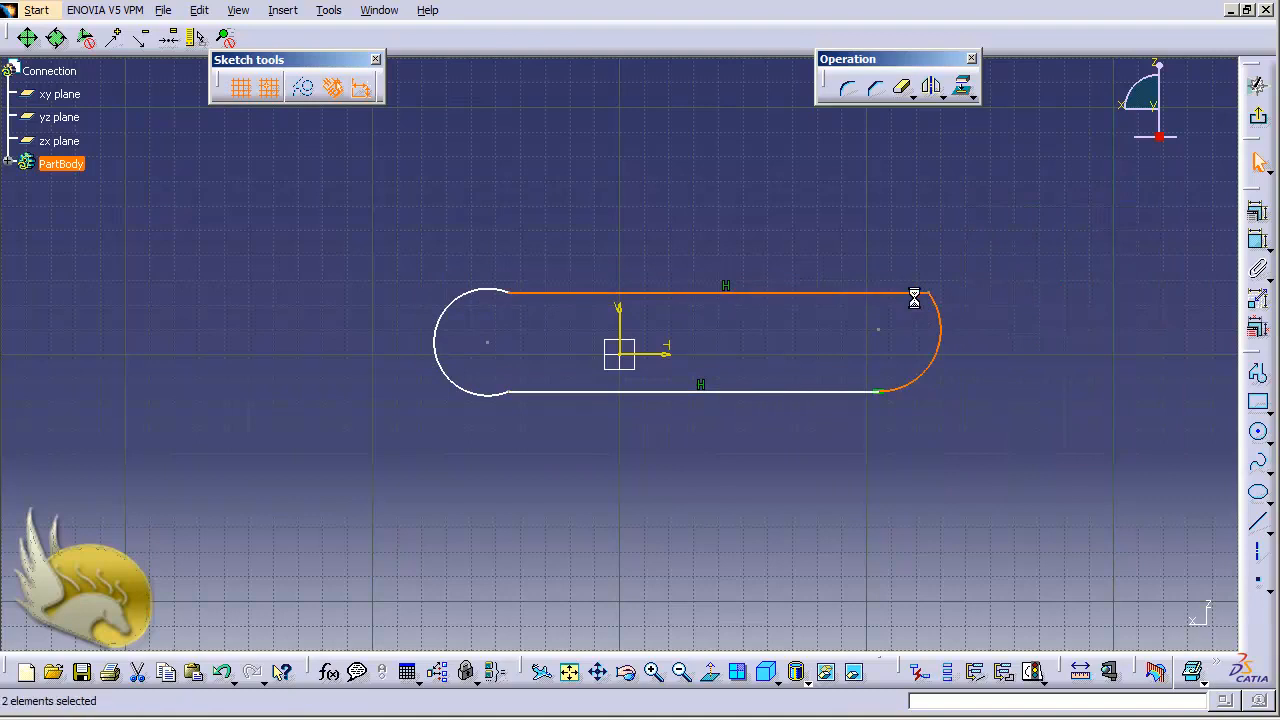
click(1258, 211)
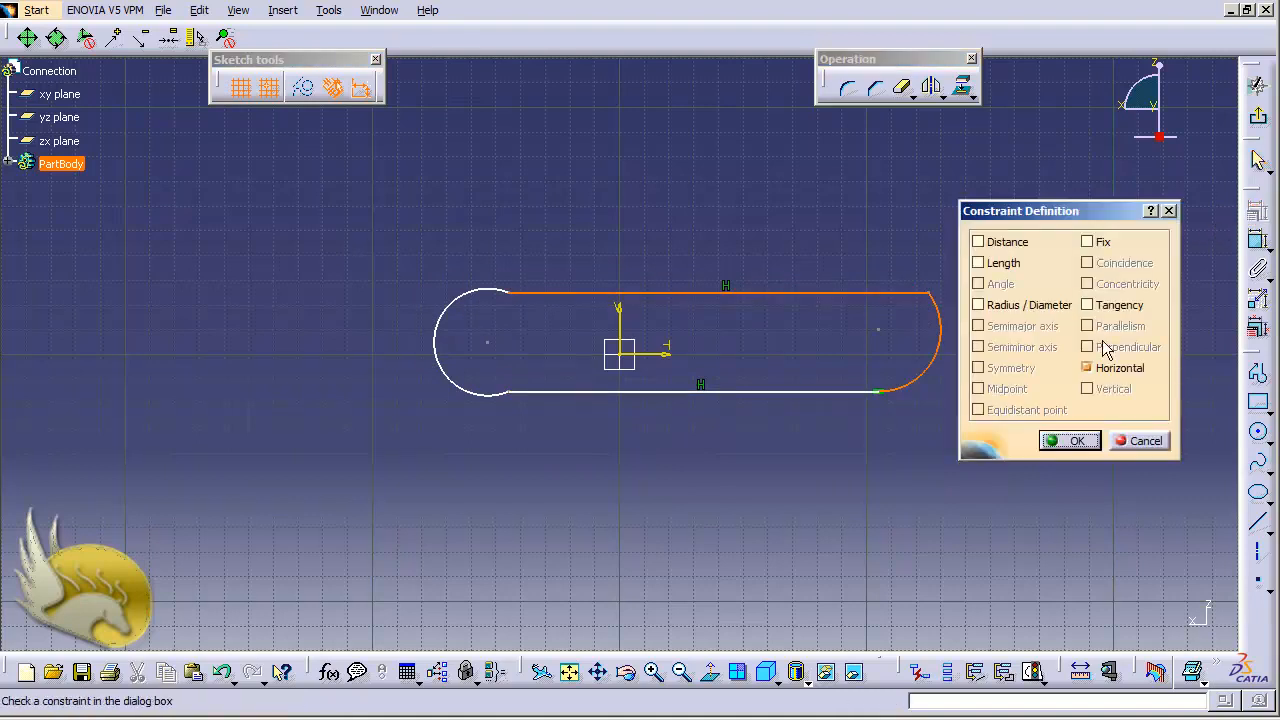
click(1106, 313)
click(1070, 441)
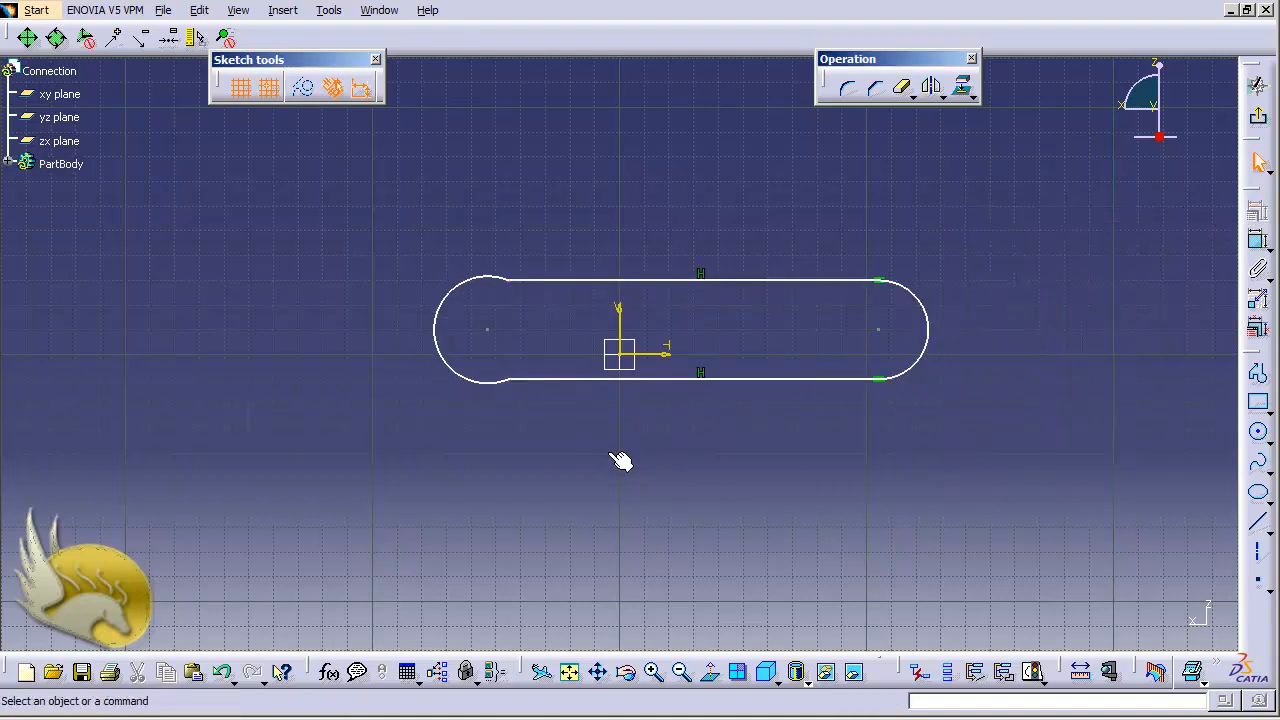
Step: Constrain the slot's left end arc to be tangent to both the lower and upper horizontal lines
click(486, 381)
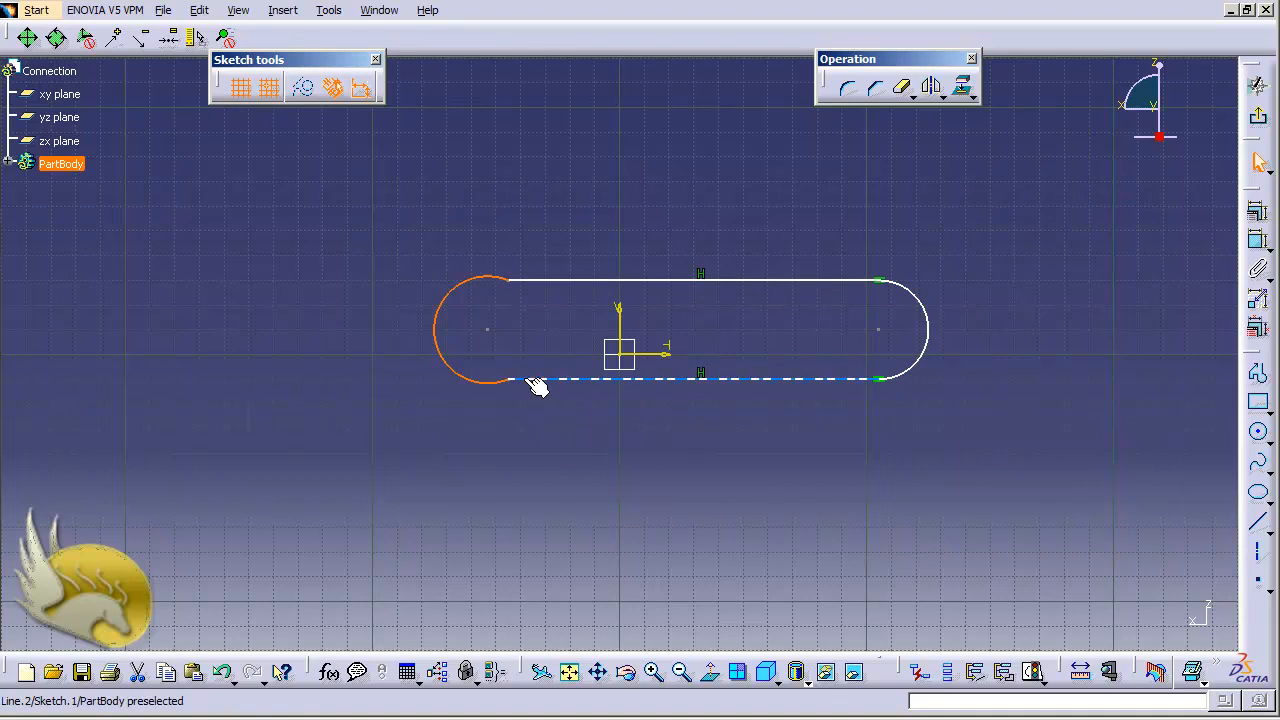
ctrl+click(530, 380)
click(1256, 212)
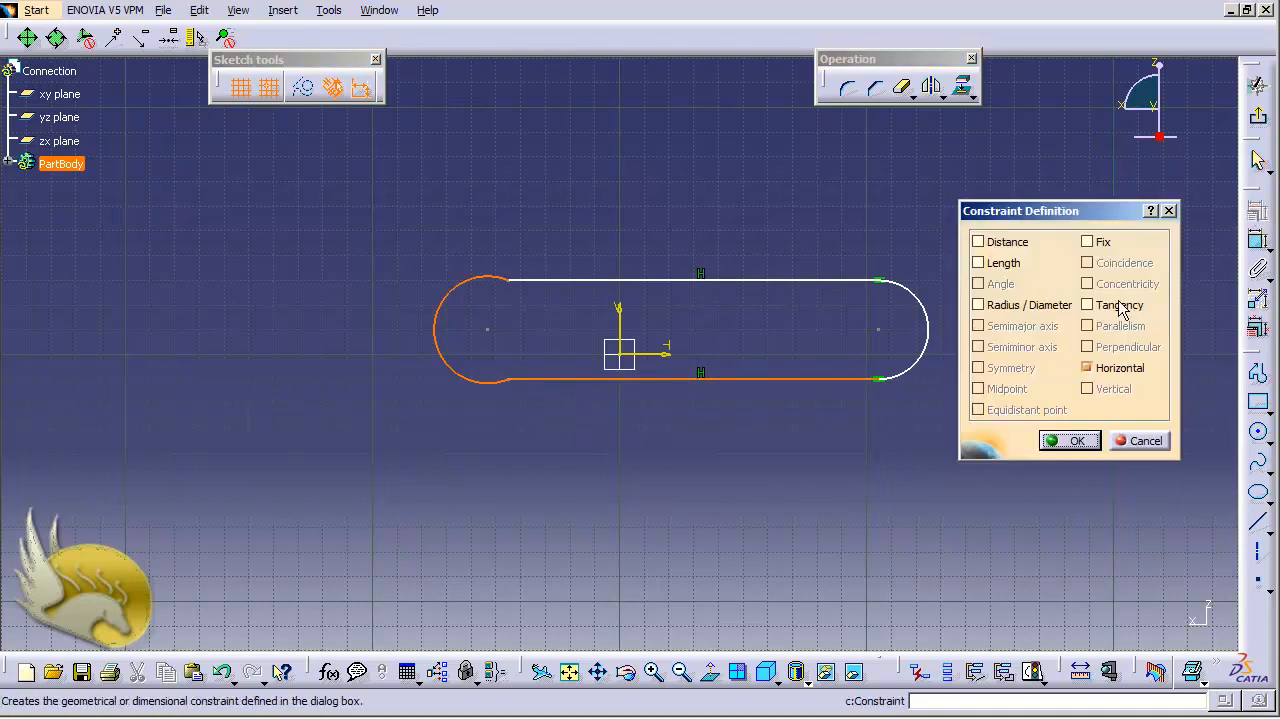
click(1118, 304)
click(1072, 443)
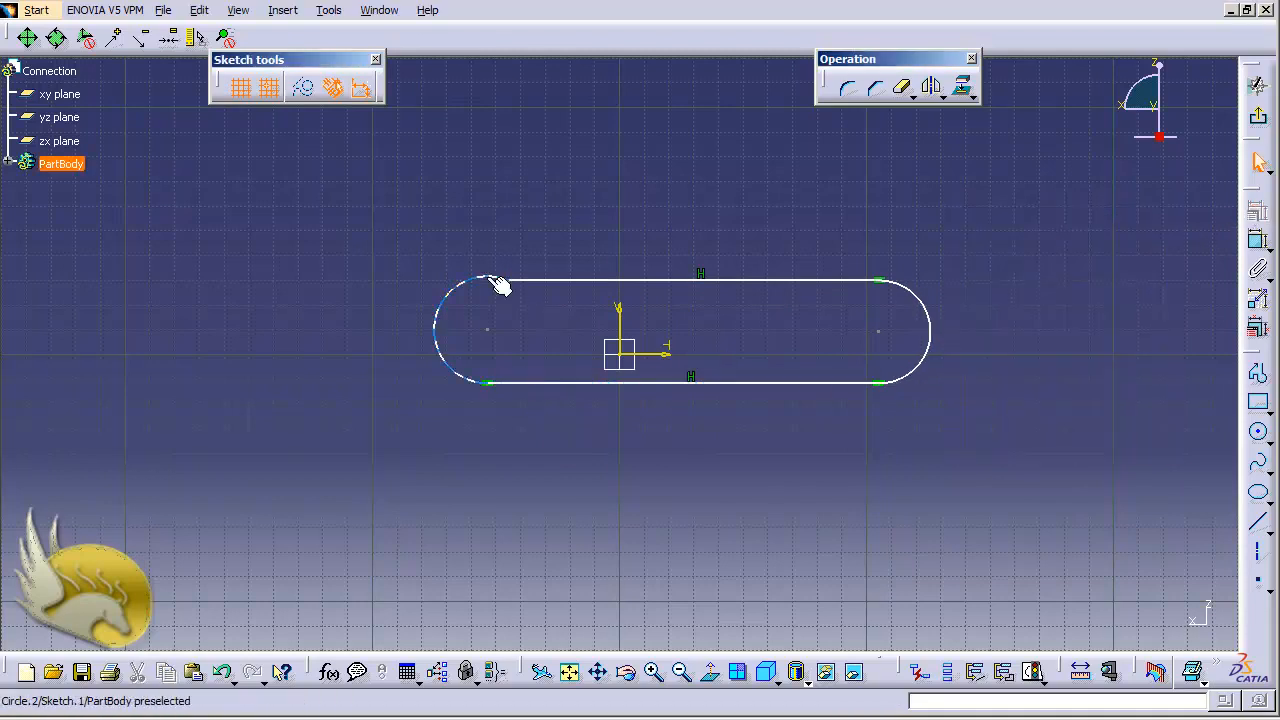
click(498, 280)
ctrl+click(541, 280)
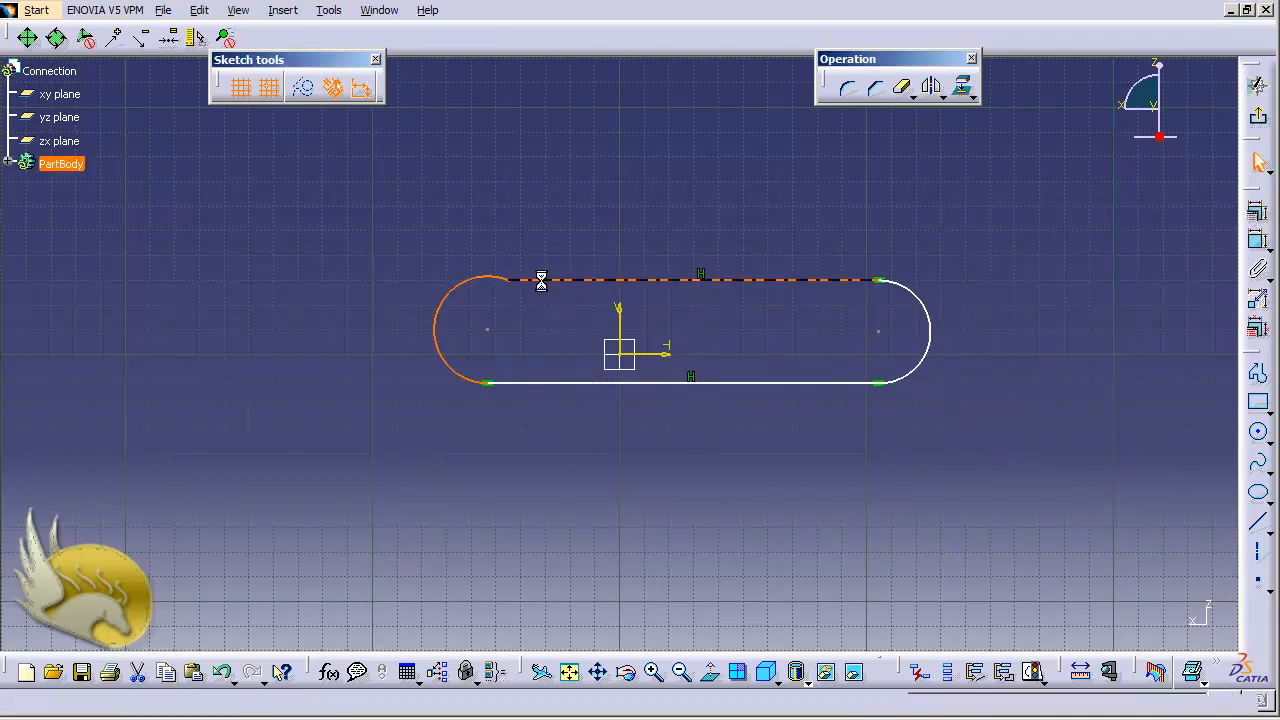
click(1256, 212)
click(1118, 306)
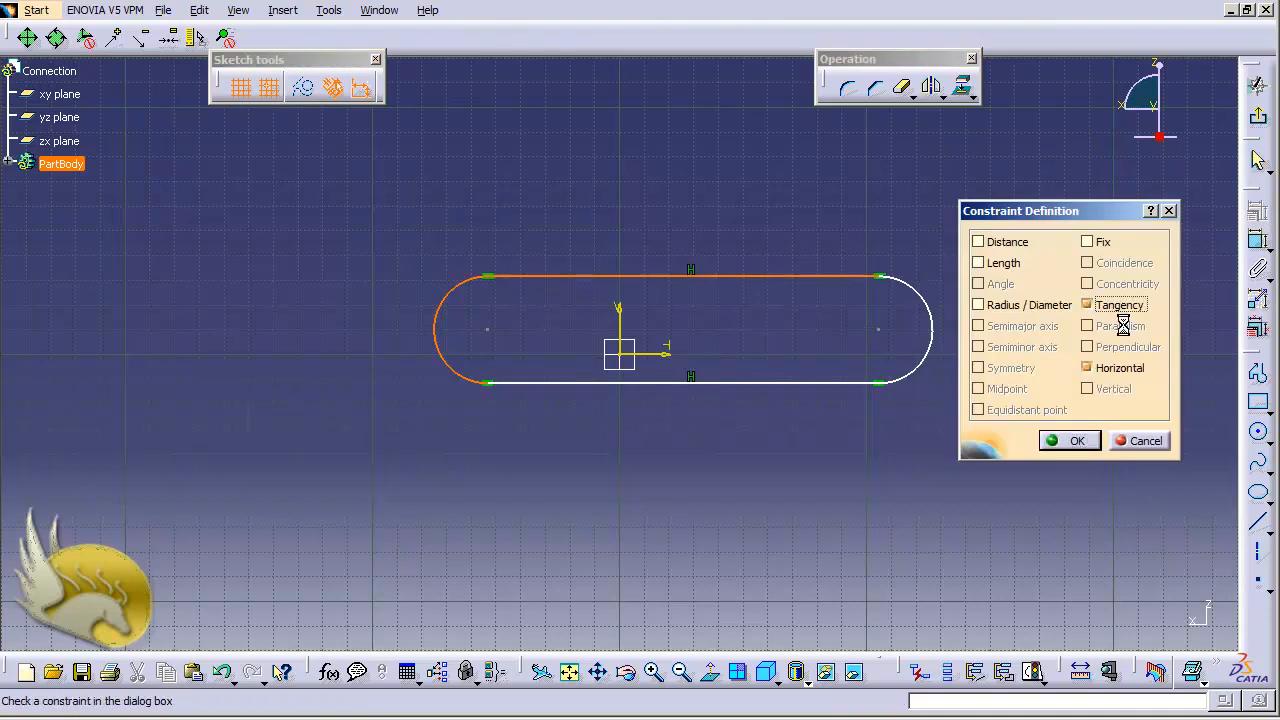
click(1070, 441)
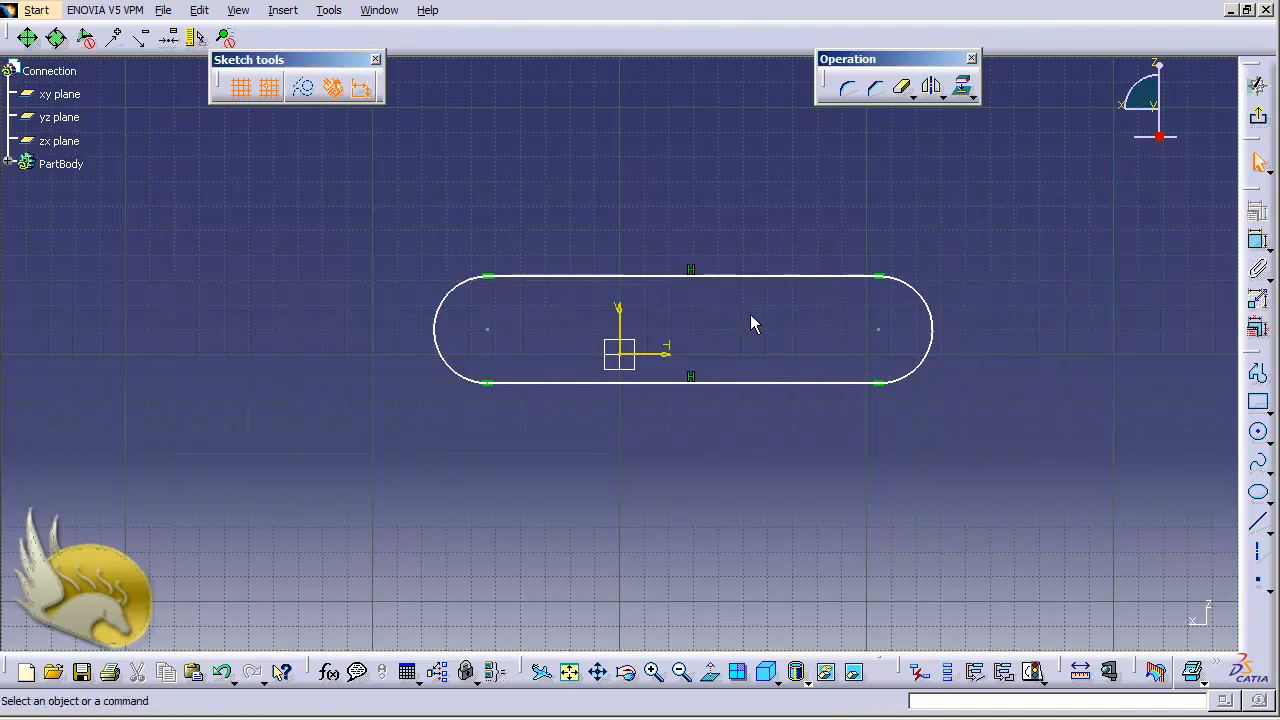
Step: Dimension the slot's upper horizontal line and set its length to 23 mm
click(738, 277)
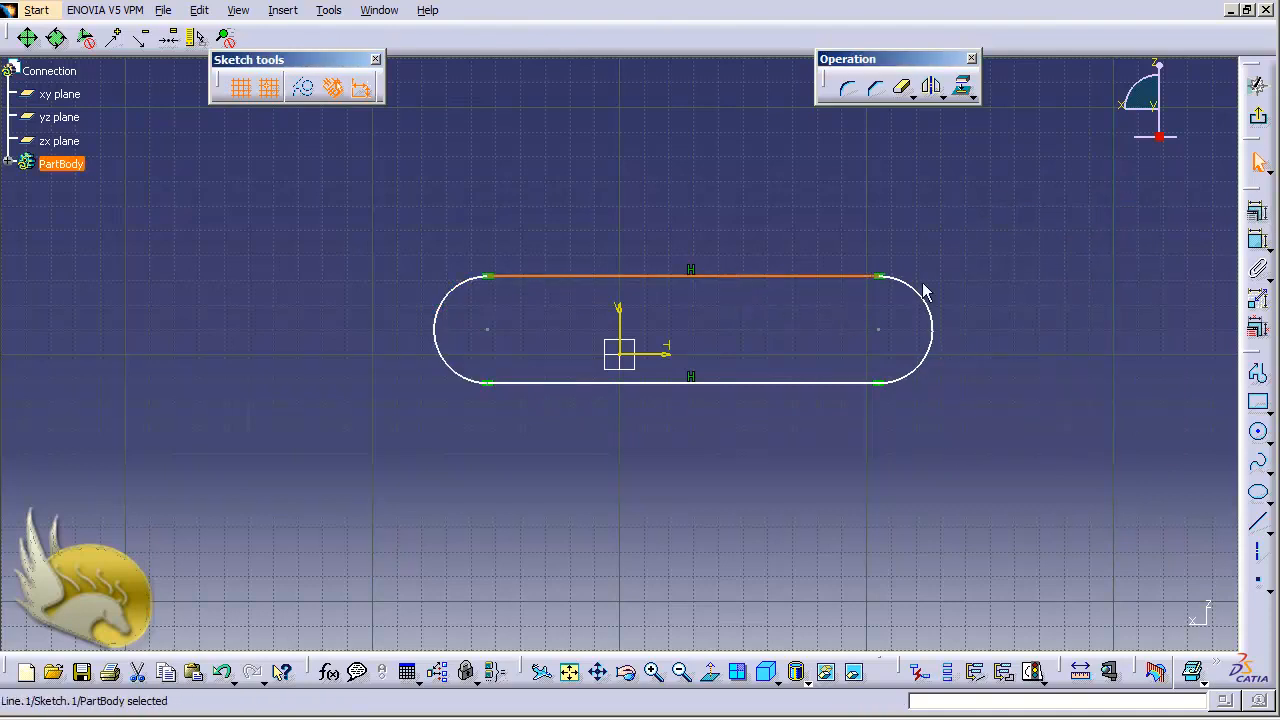
click(1257, 240)
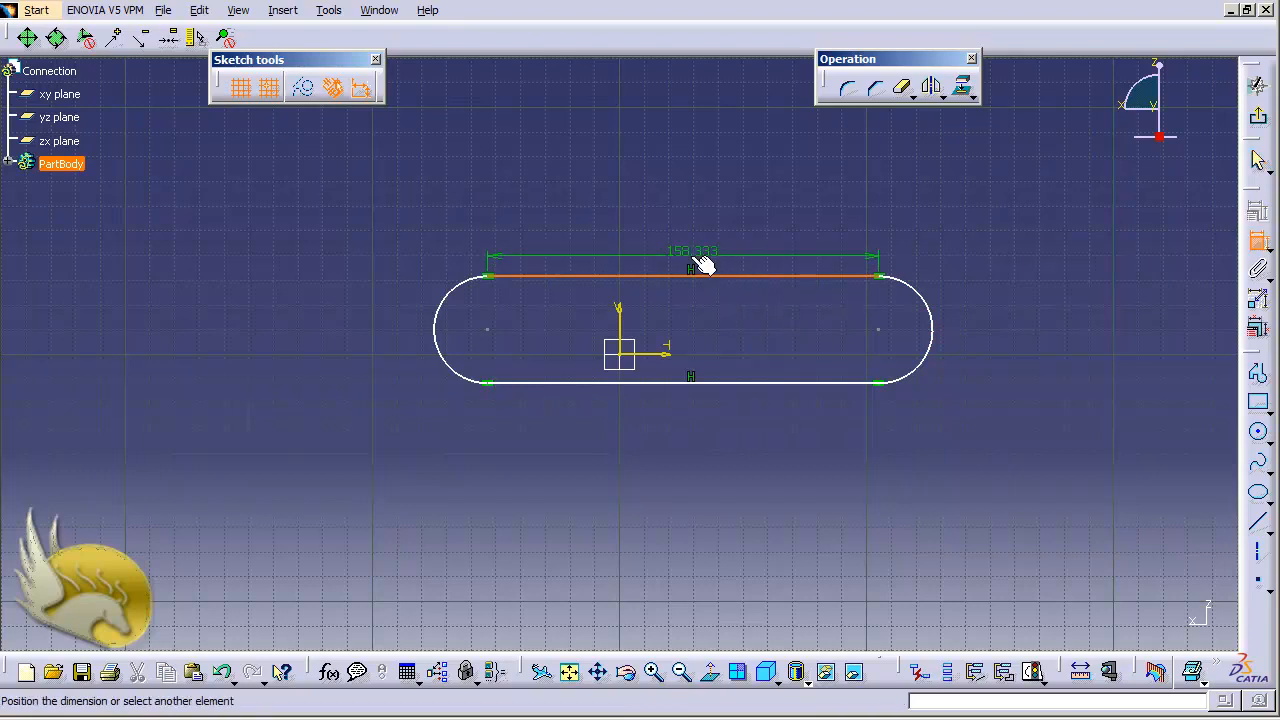
click(705, 243)
double_click(694, 231)
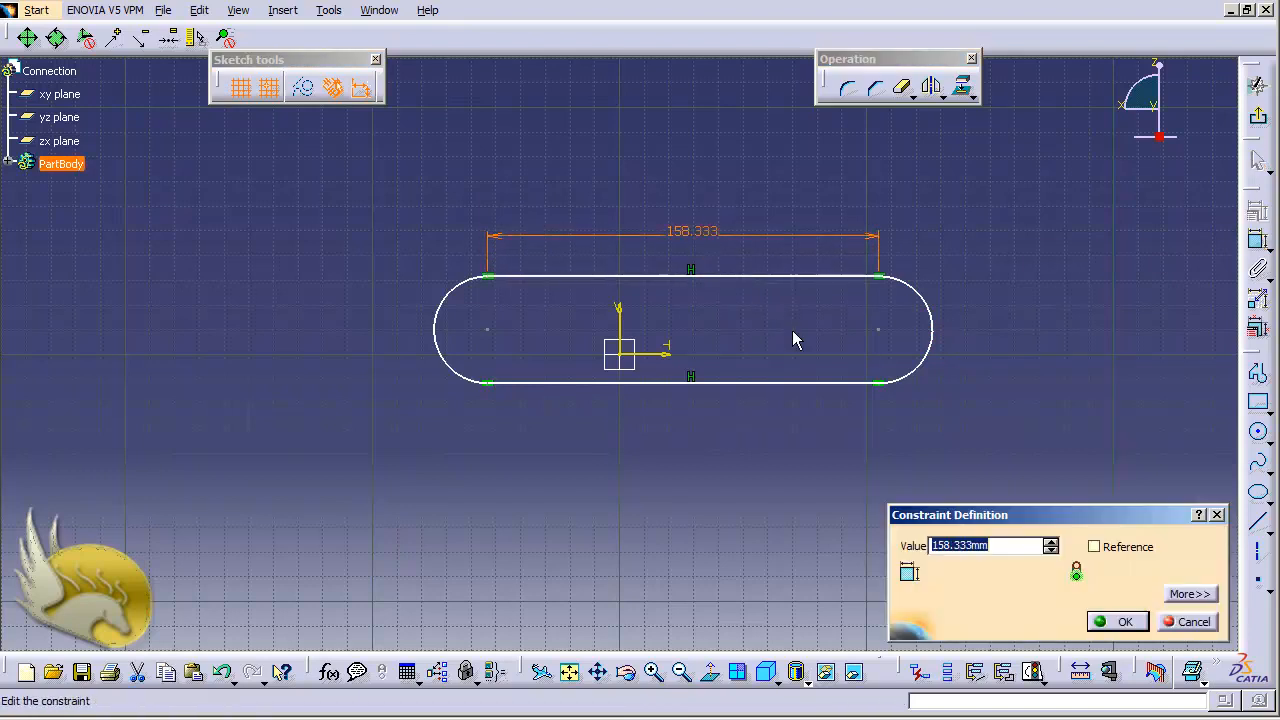
text(23)
key(Return)
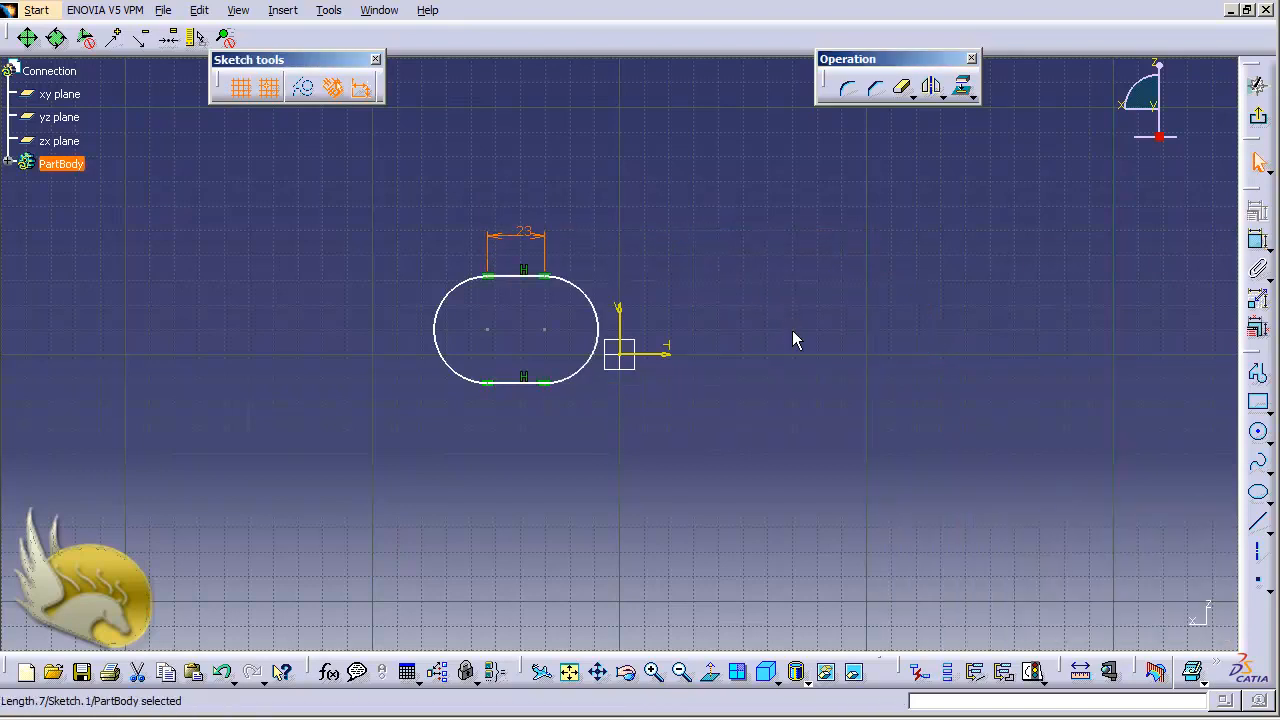
Step: Dimension the slot's right end arc and set its radius to 2.5 mm
scroll(792, 330, down, 3)
scroll(792, 330, up, 2)
scroll(792, 330, up, 5)
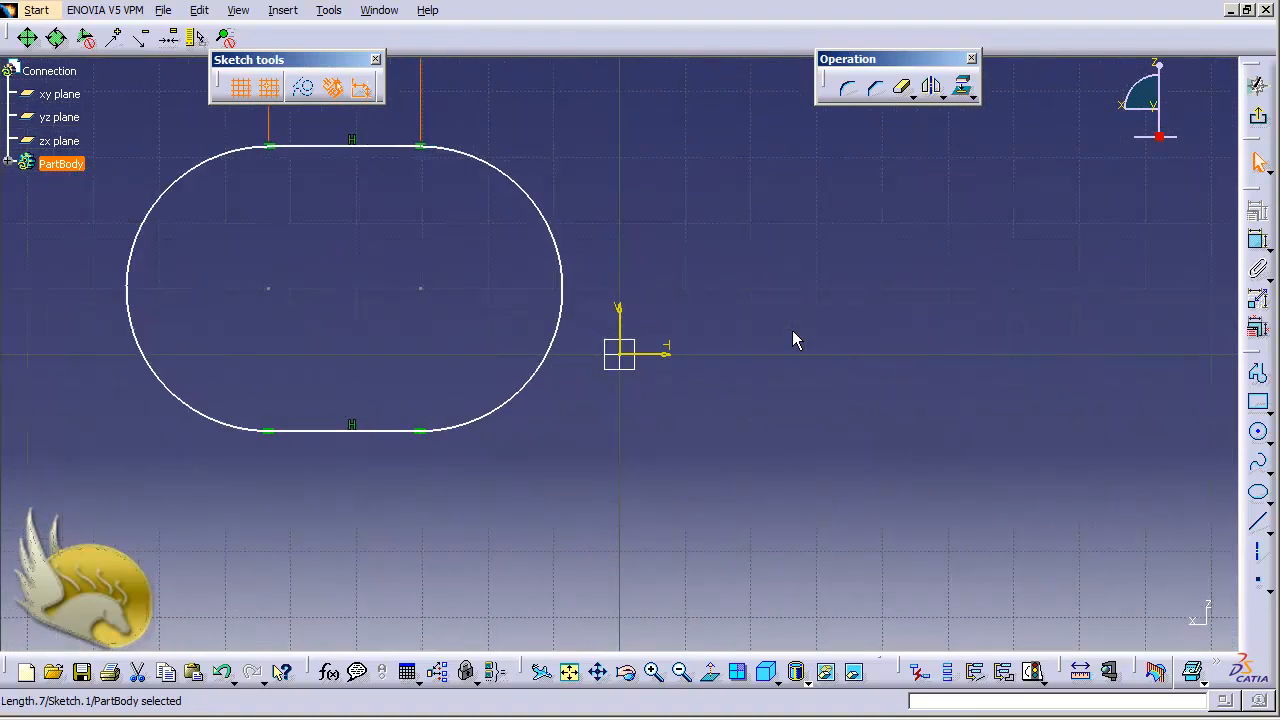
click(560, 262)
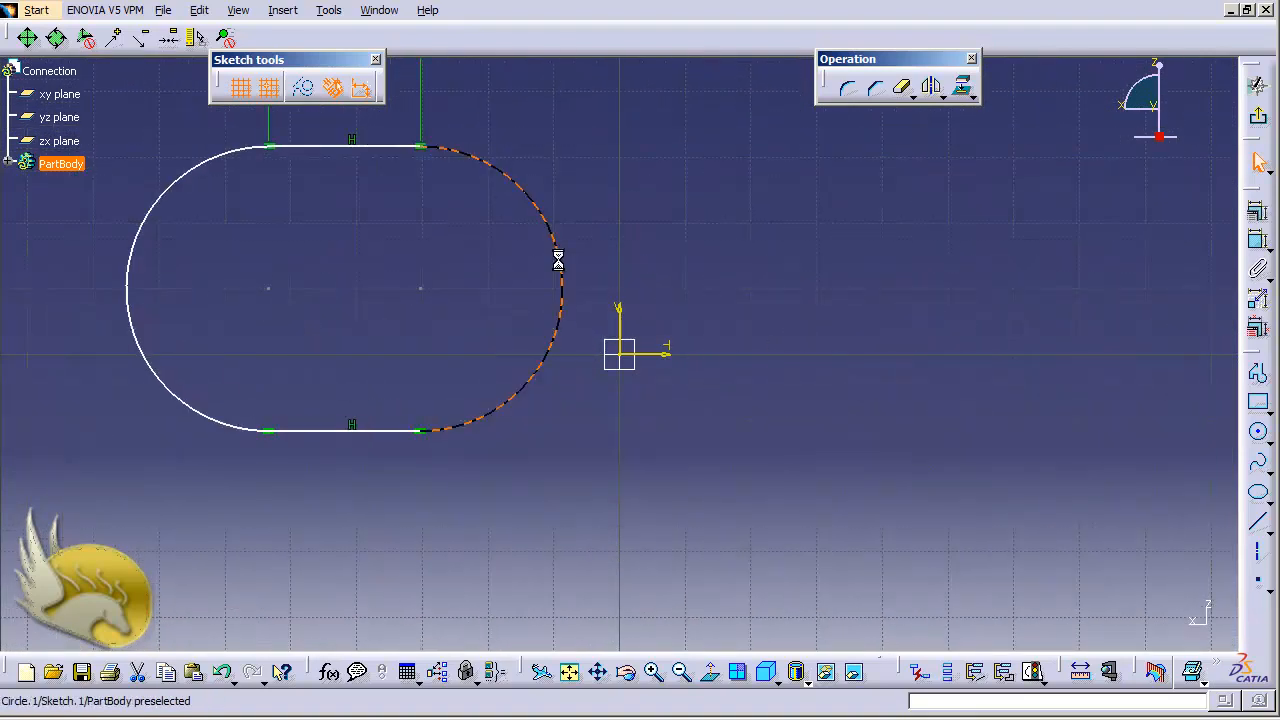
click(1257, 240)
click(665, 262)
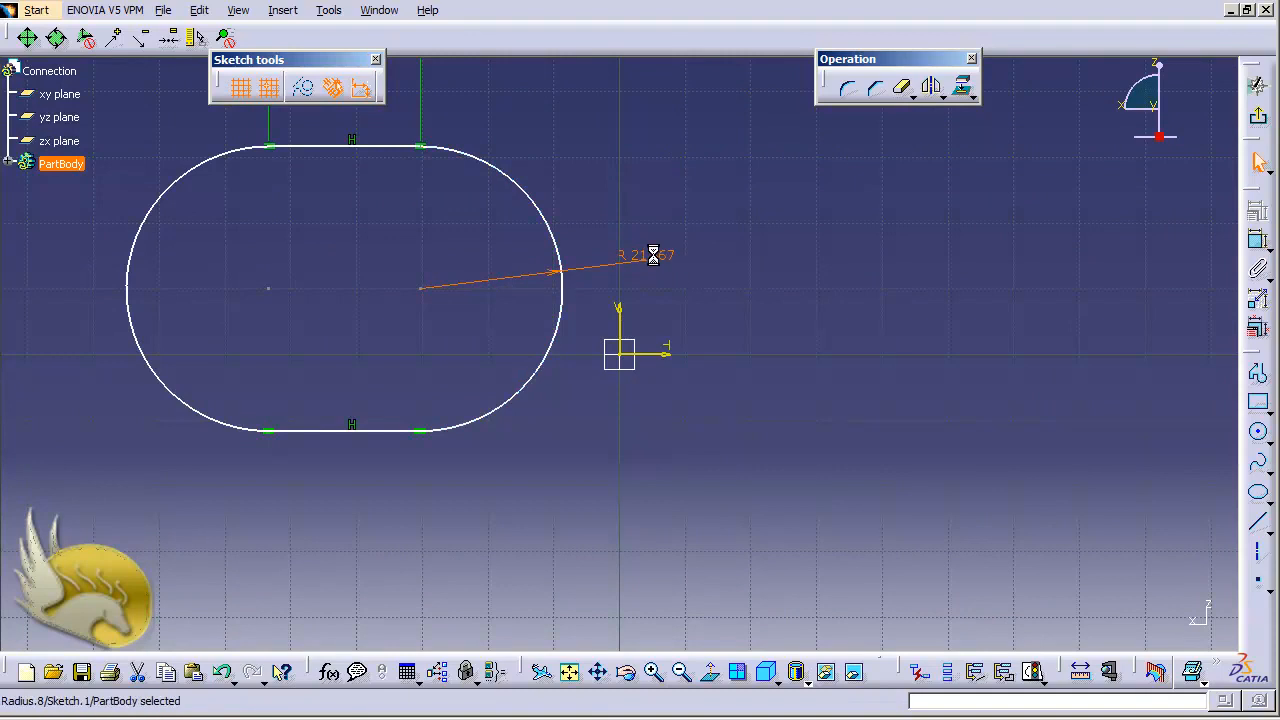
double_click(648, 256)
text(2.5)
key(Return)
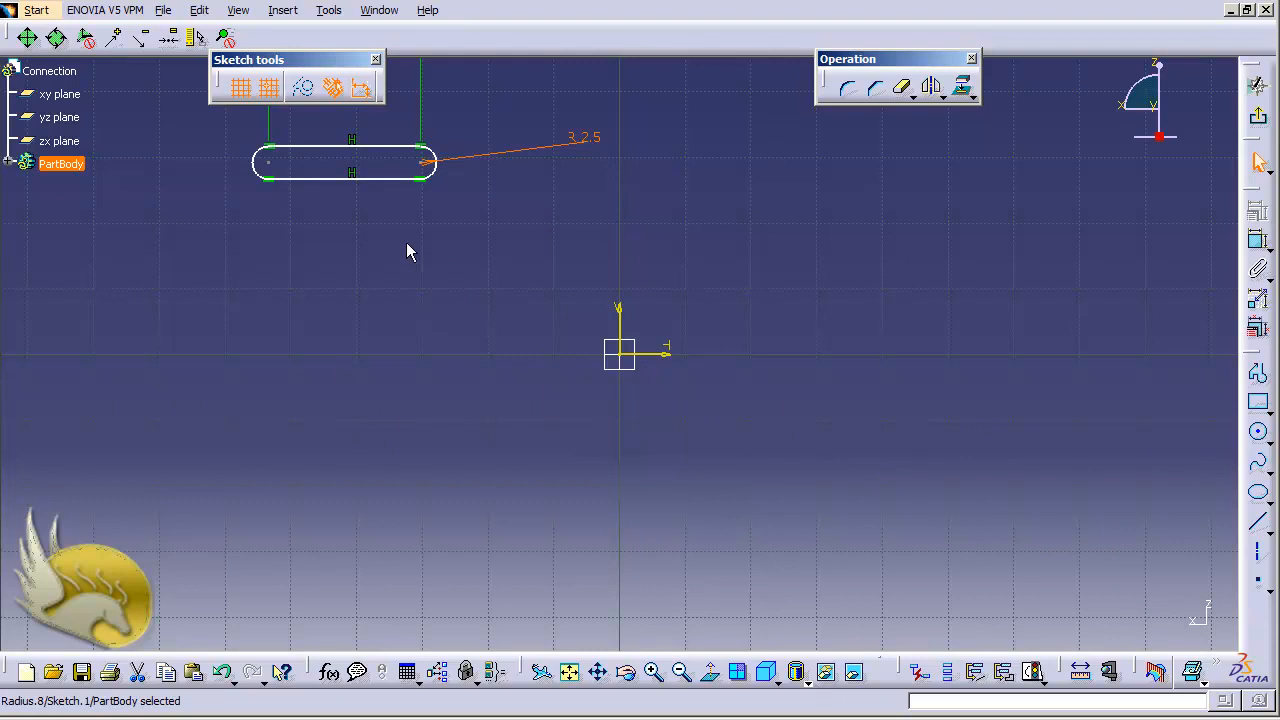
Step: Constrain the slot's upper and lower lines to be symmetric about the sketch's horizontal axis
click(390, 148)
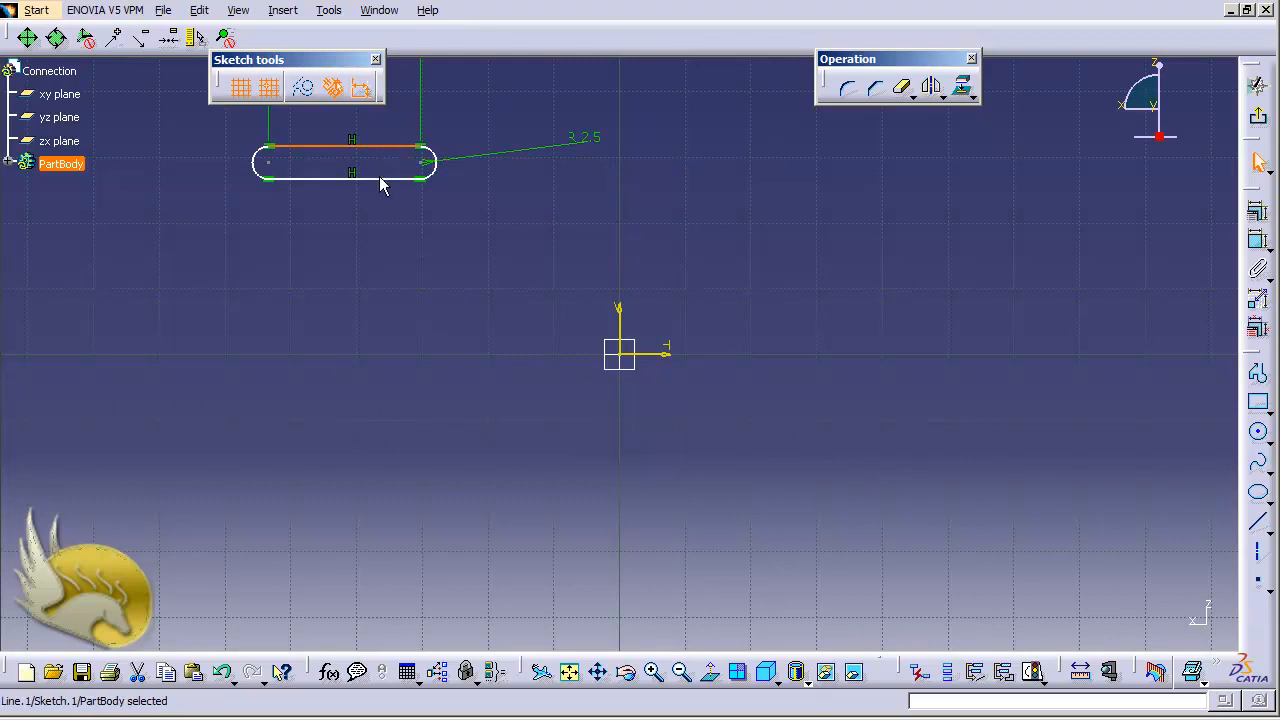
ctrl+click(380, 178)
ctrl+click(651, 352)
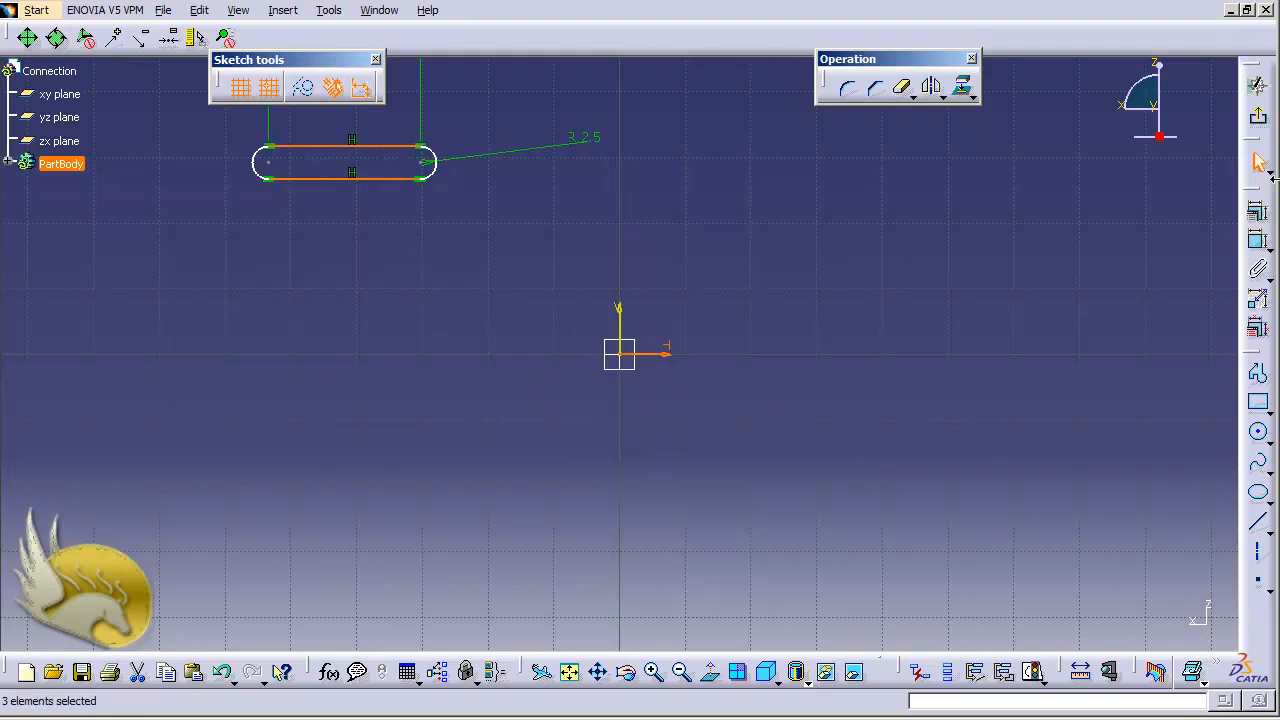
click(1257, 210)
click(1008, 367)
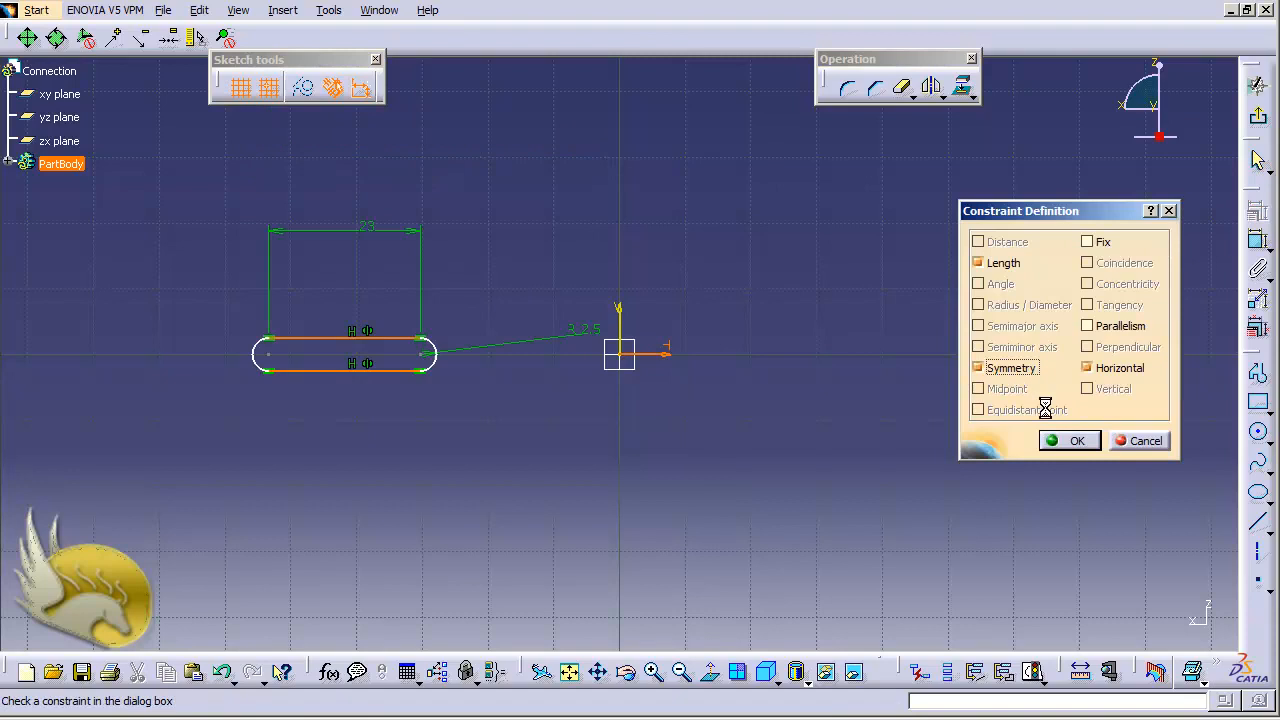
click(1070, 440)
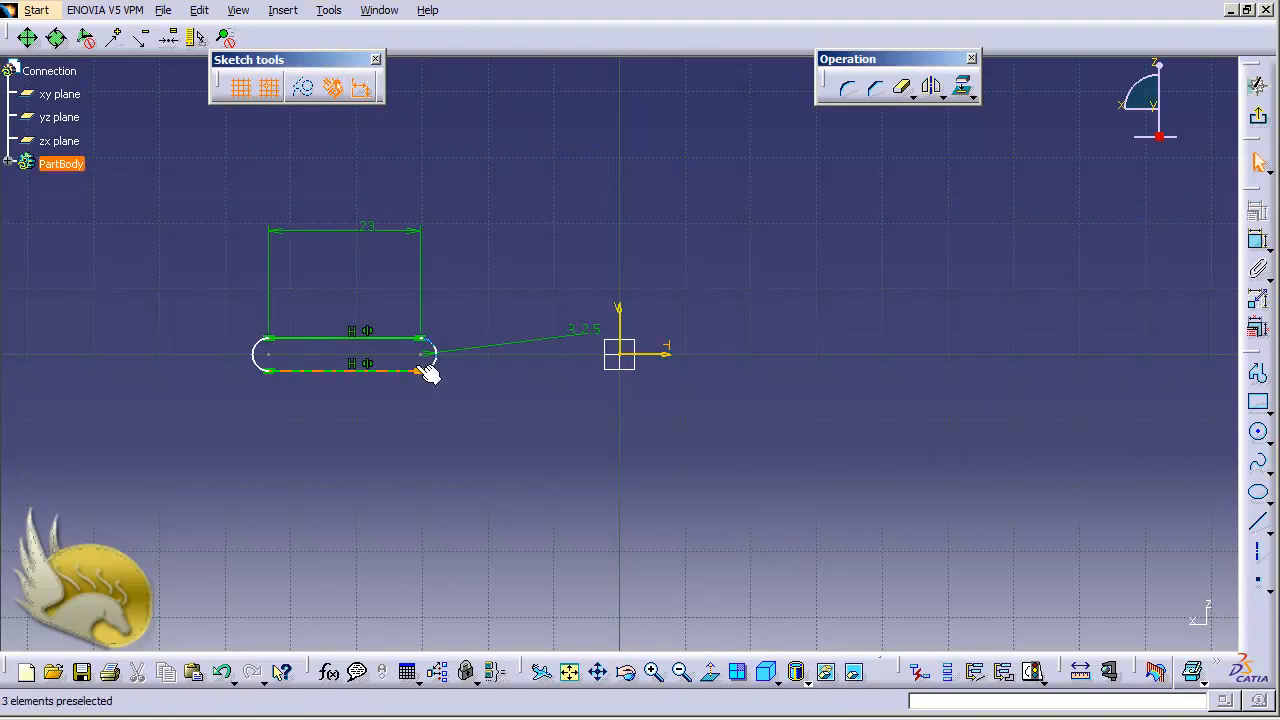
Step: Constrain the slot's two arc centre points to be symmetric about the sketch's vertical axis and exit the sketch
click(269, 355)
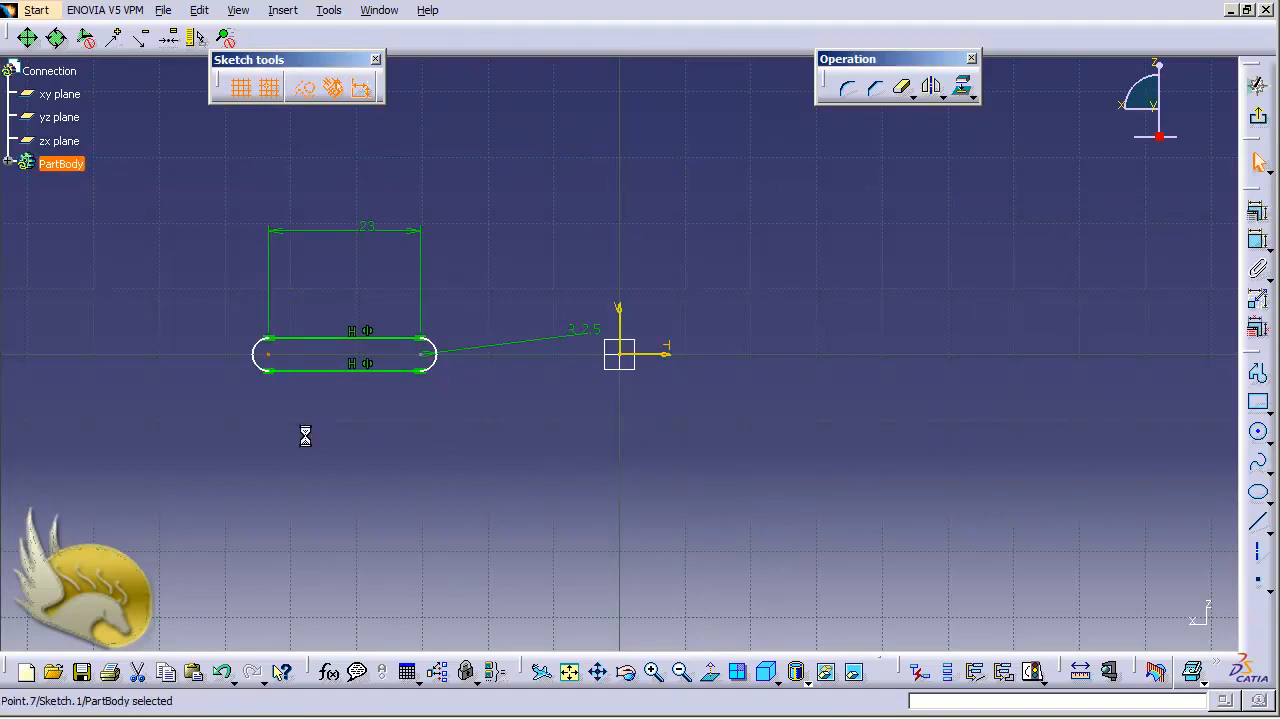
ctrl+click(424, 357)
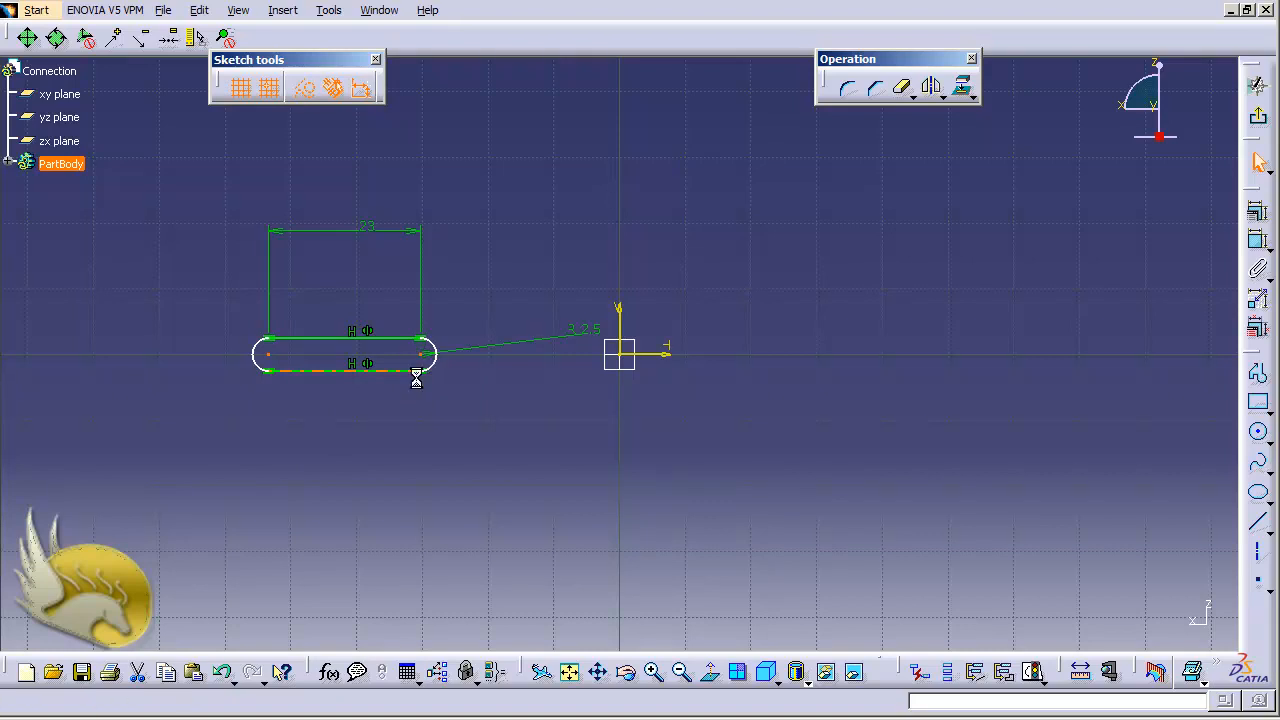
ctrl+click(620, 328)
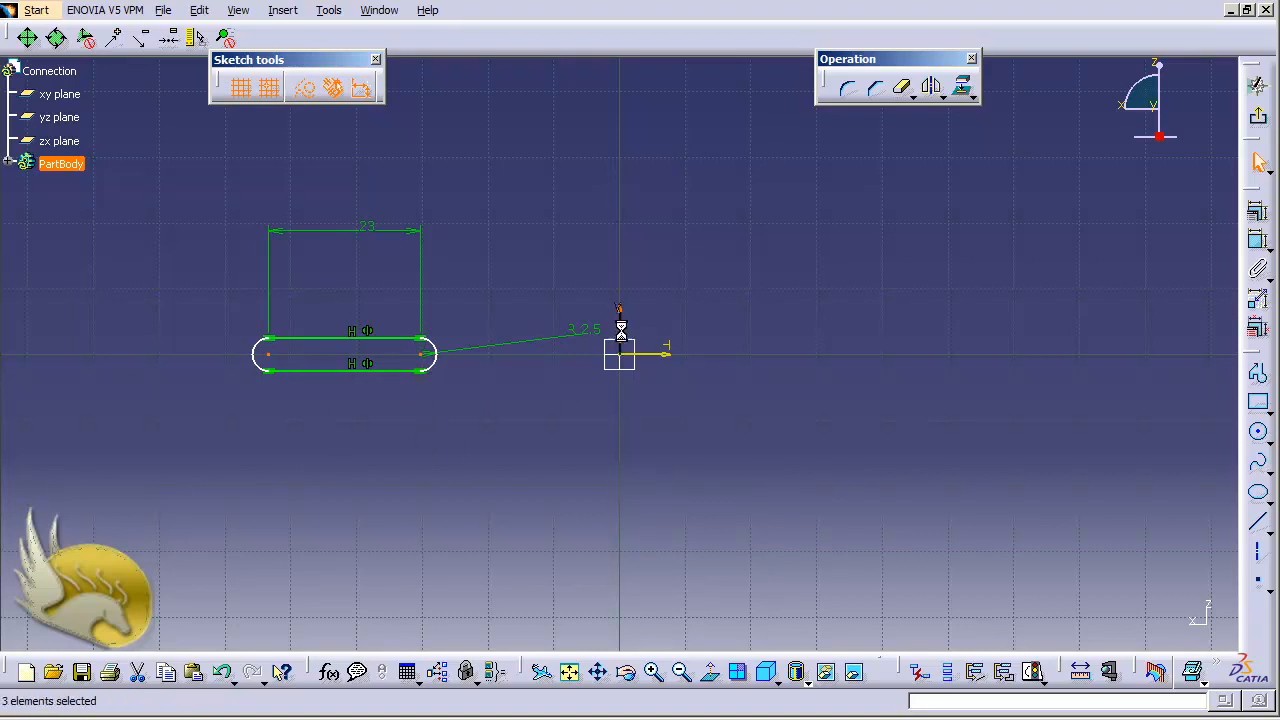
click(1257, 210)
click(1000, 375)
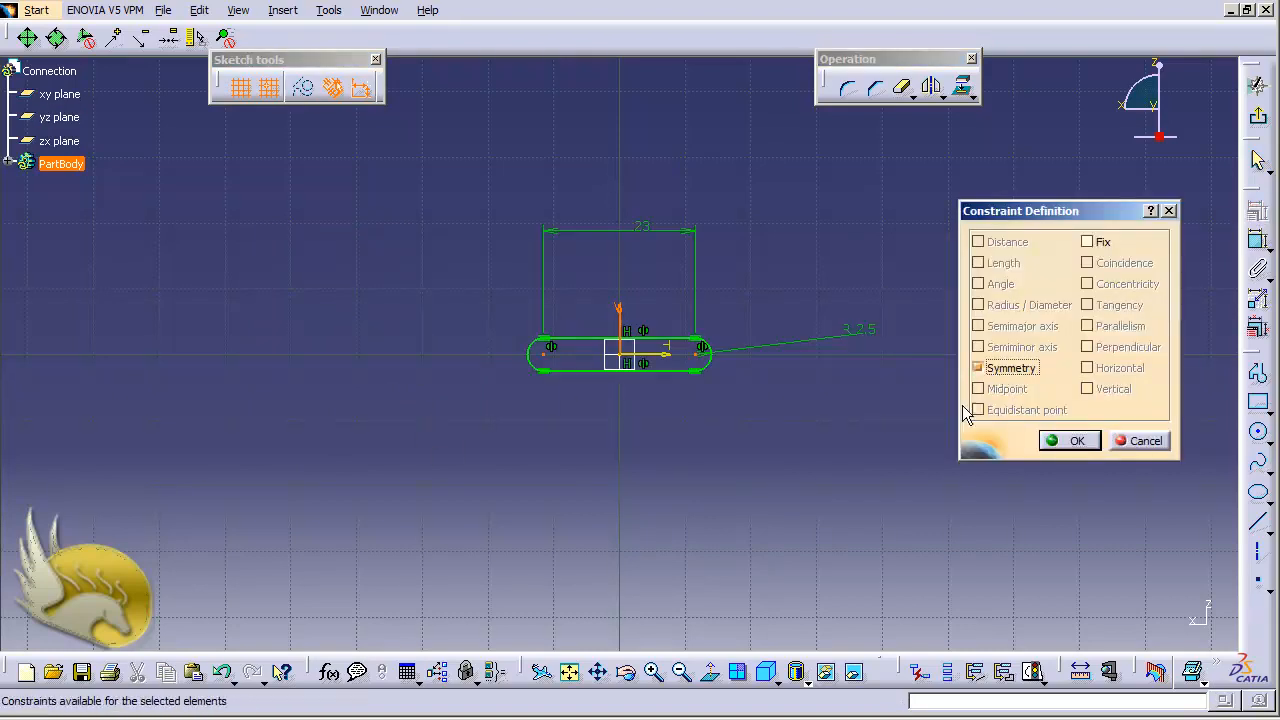
click(1070, 441)
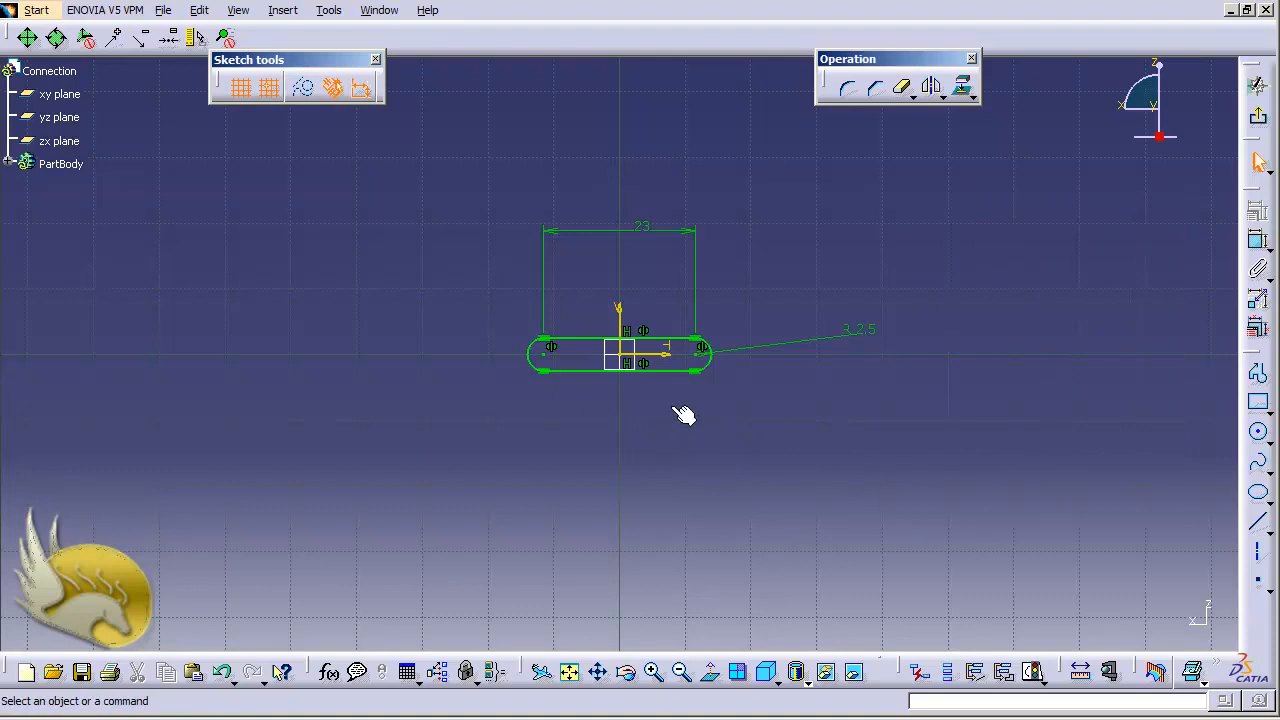
click(1256, 122)
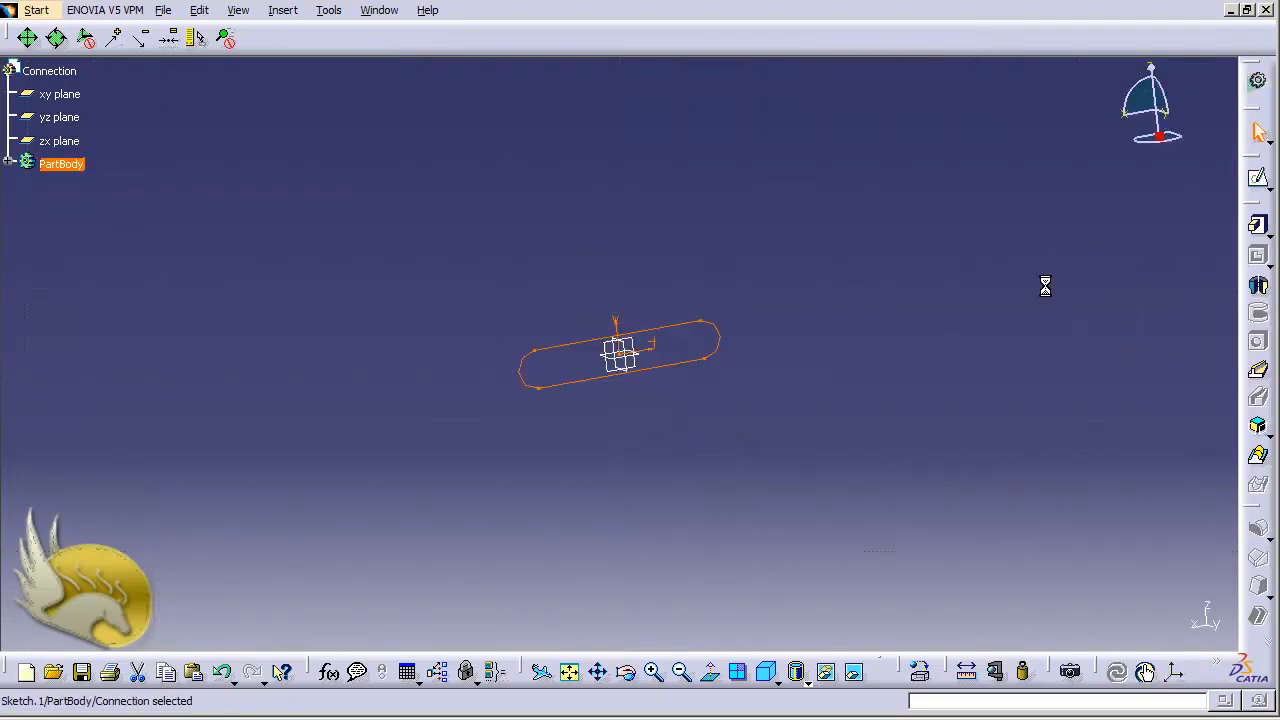
Step: Pad the slot profile to a length of 2.5 mm
click(1258, 220)
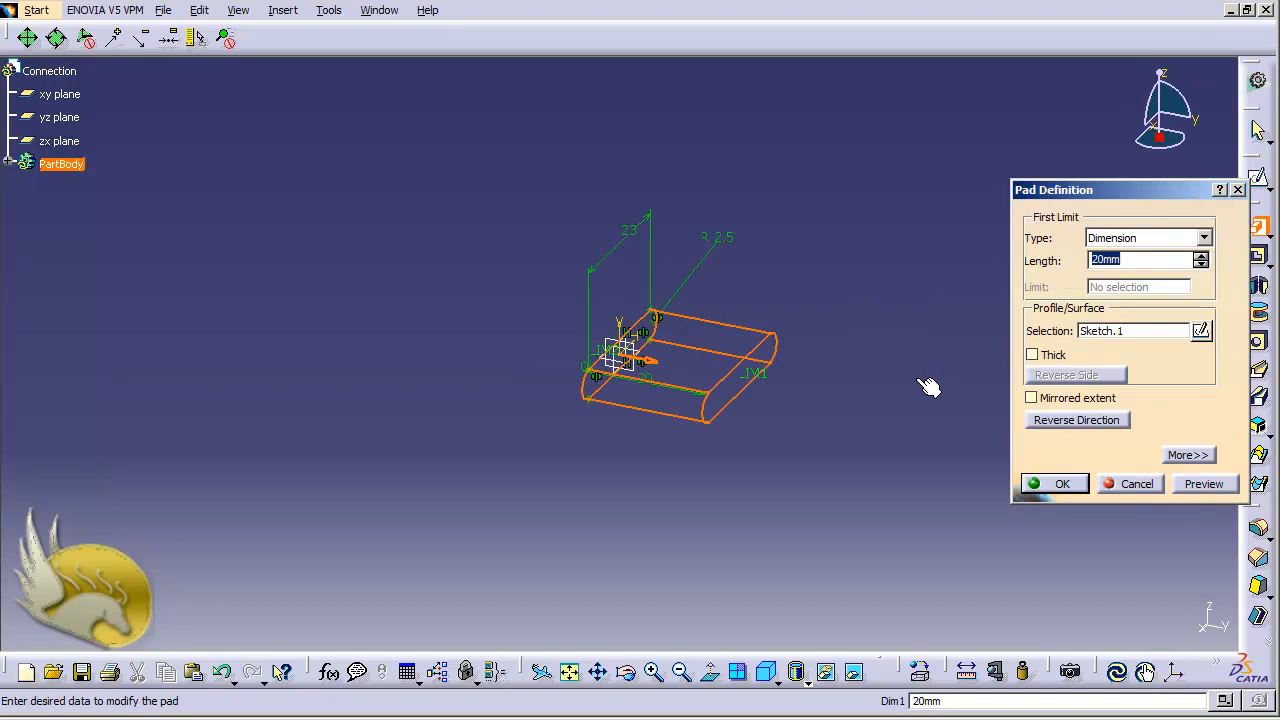
text(2.5)
click(1080, 487)
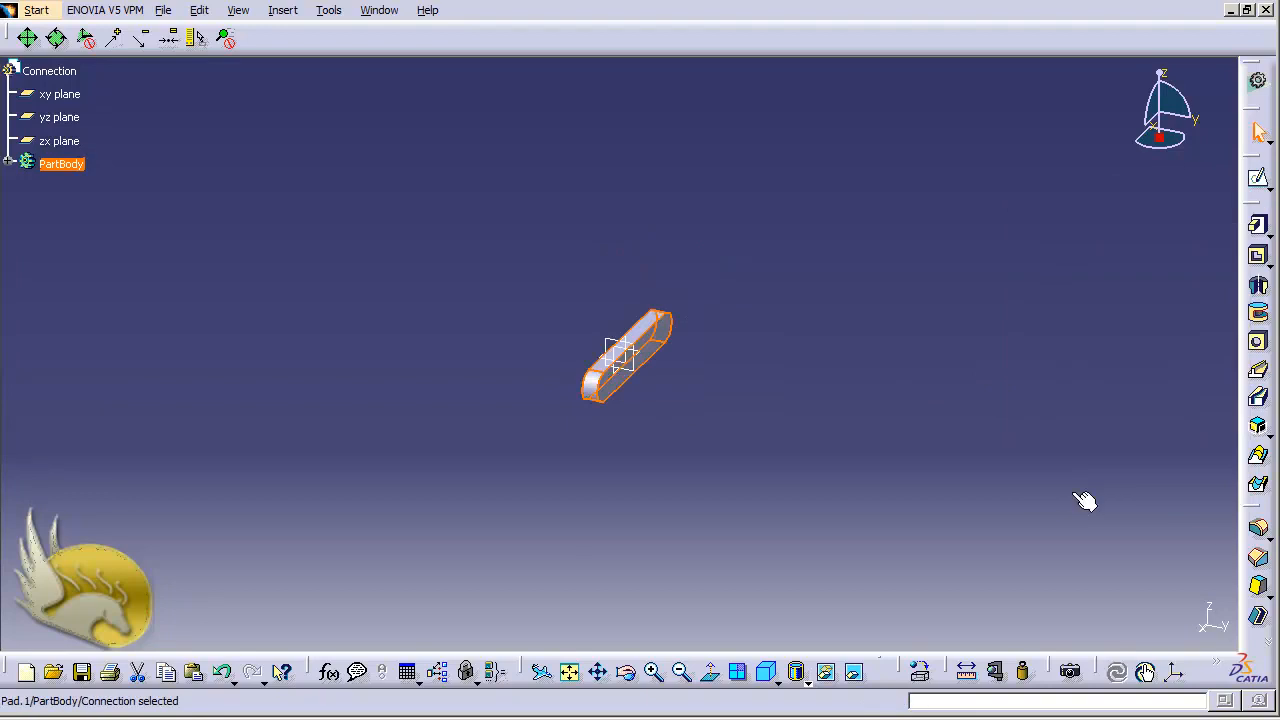
click(810, 443)
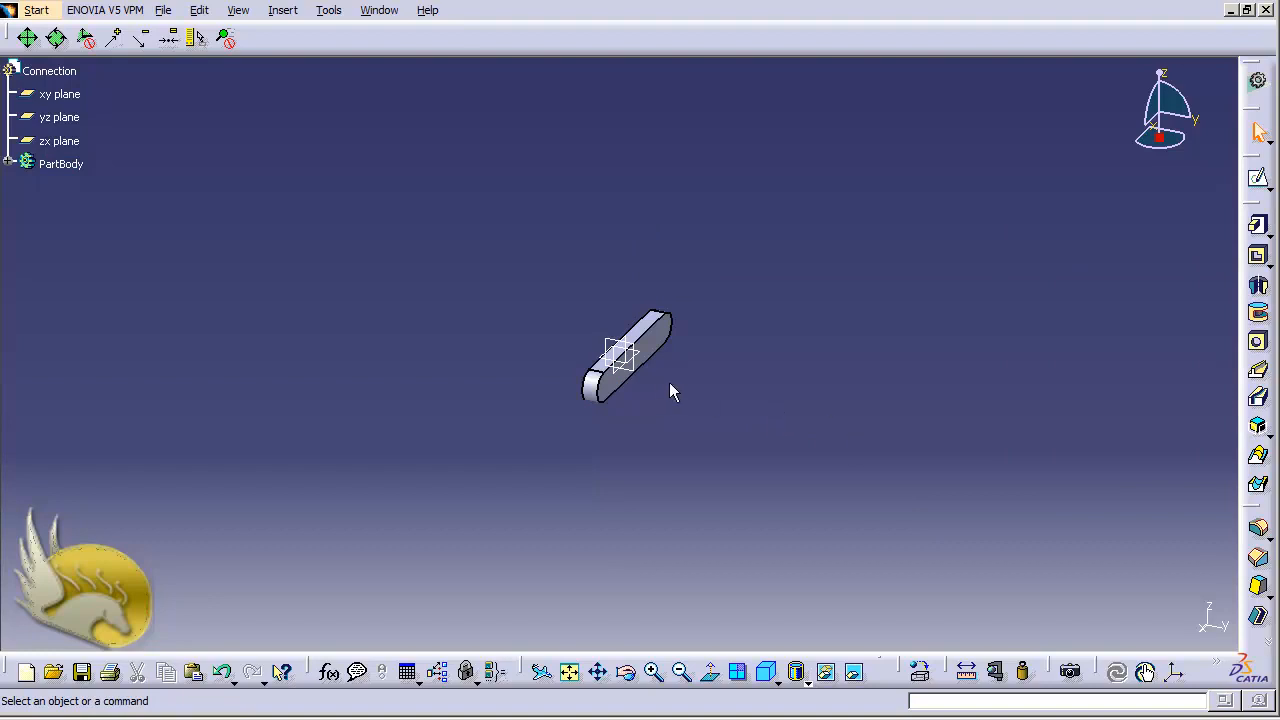
Step: Reopen the pad's Sketch.1 and draw a circle about 17 mm in diameter centred on the slot's right arc centre
click(659, 357)
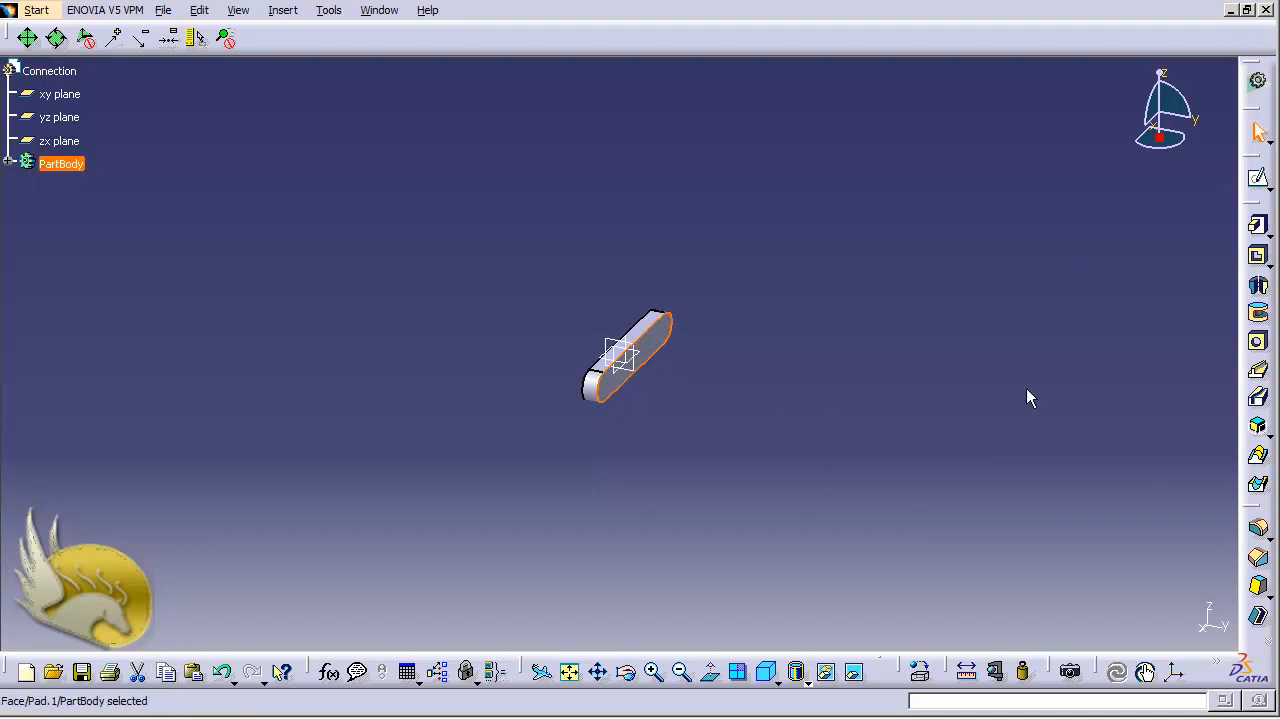
click(9, 163)
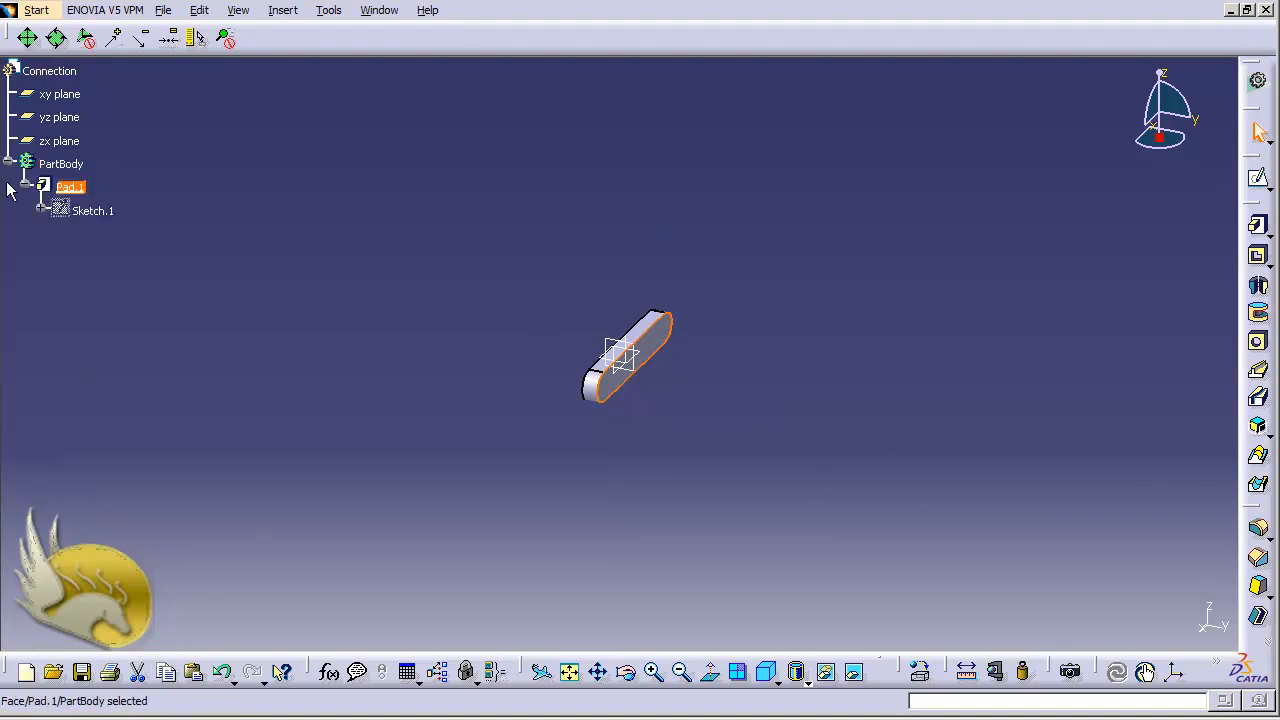
double_click(82, 209)
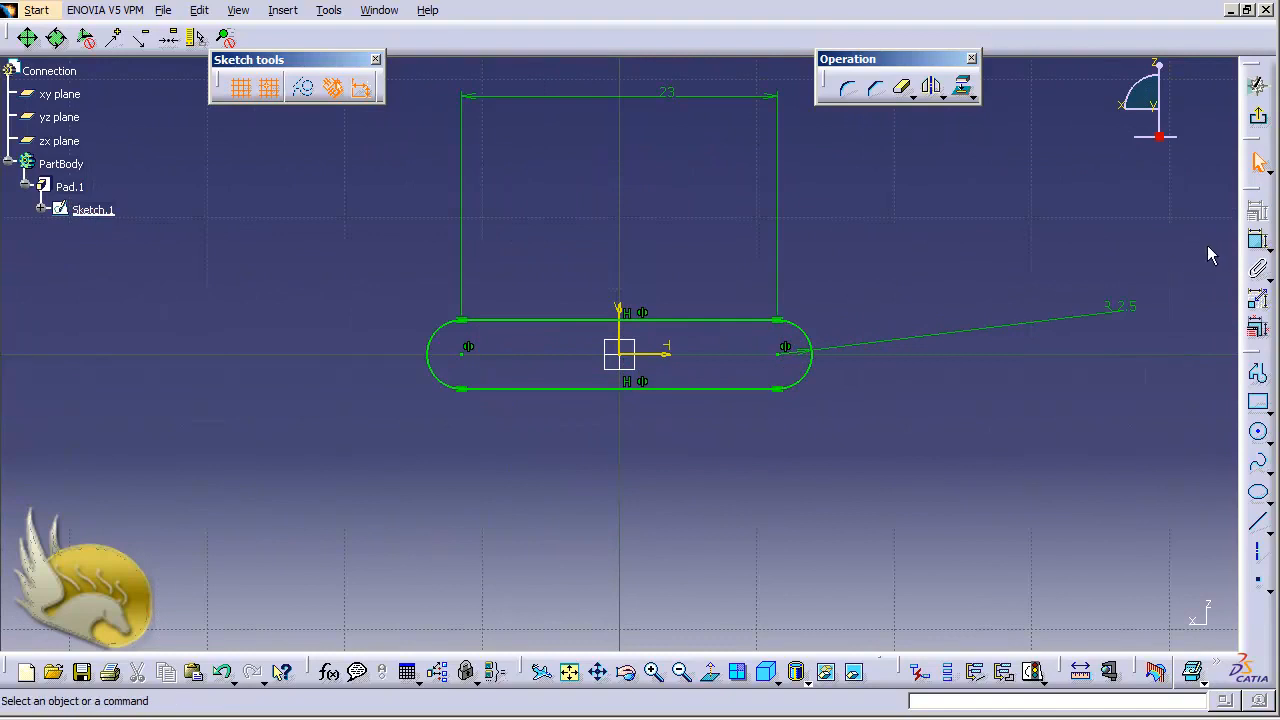
click(1258, 433)
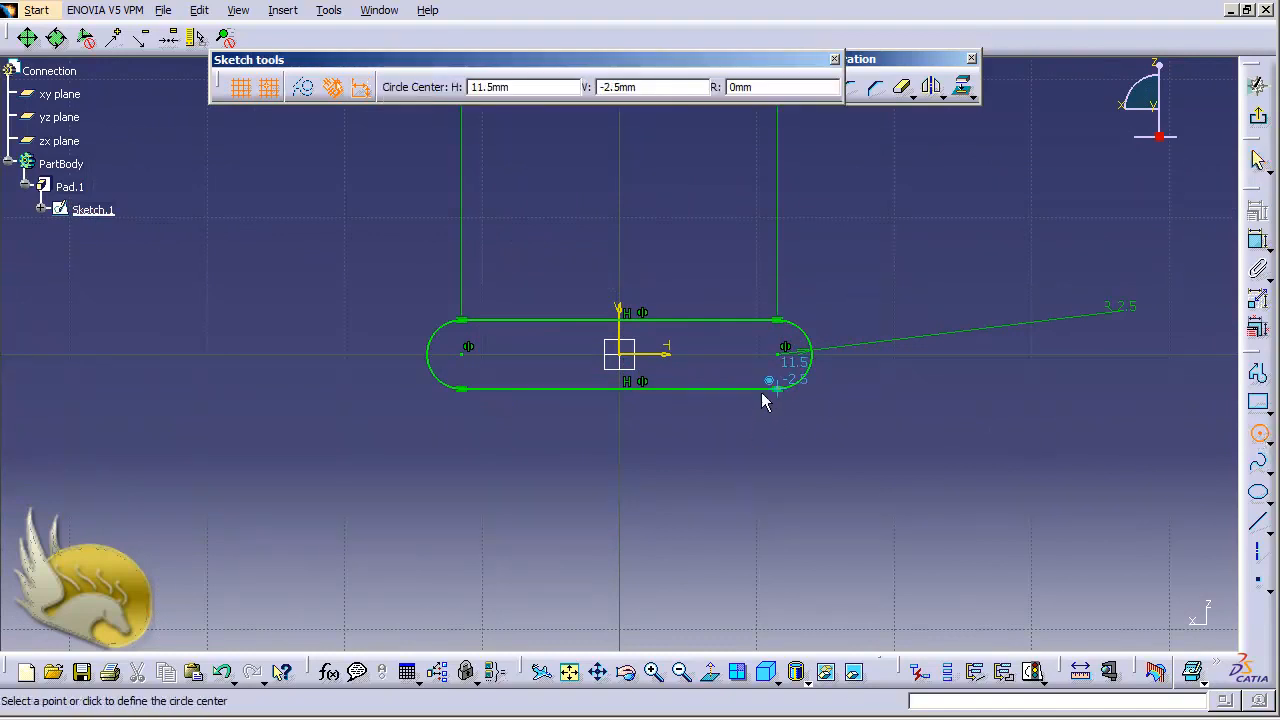
click(780, 352)
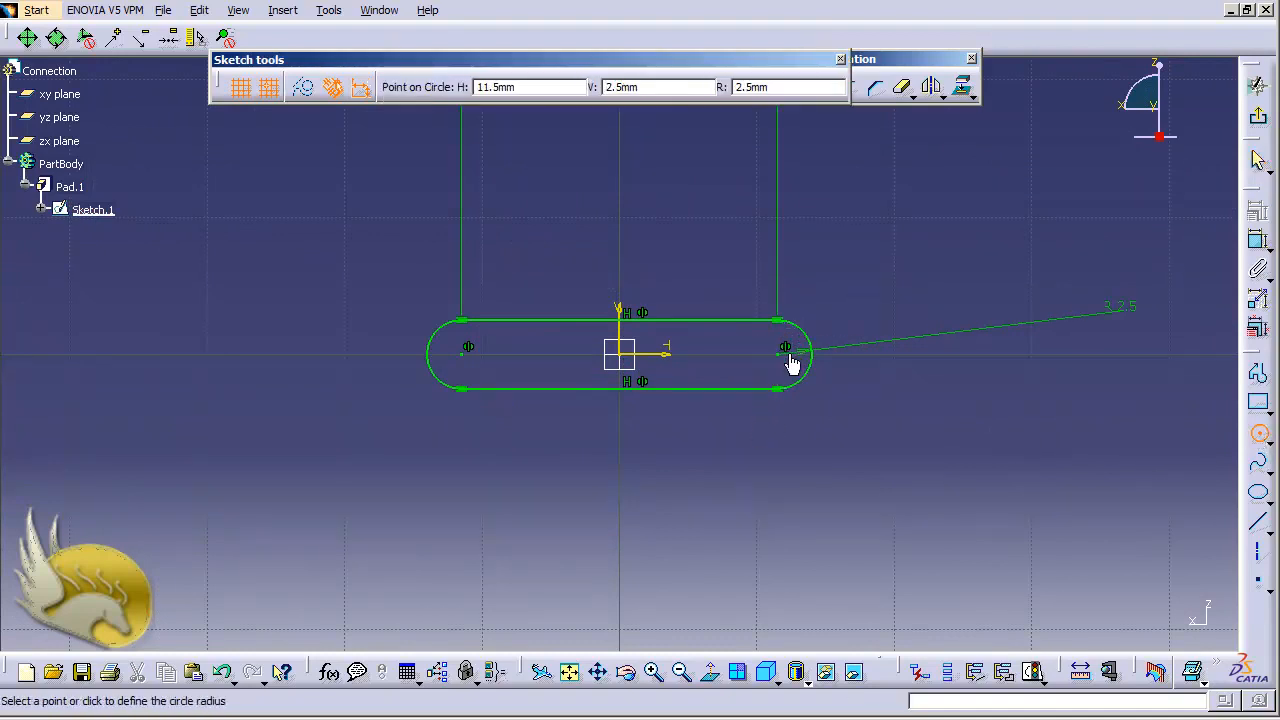
click(851, 349)
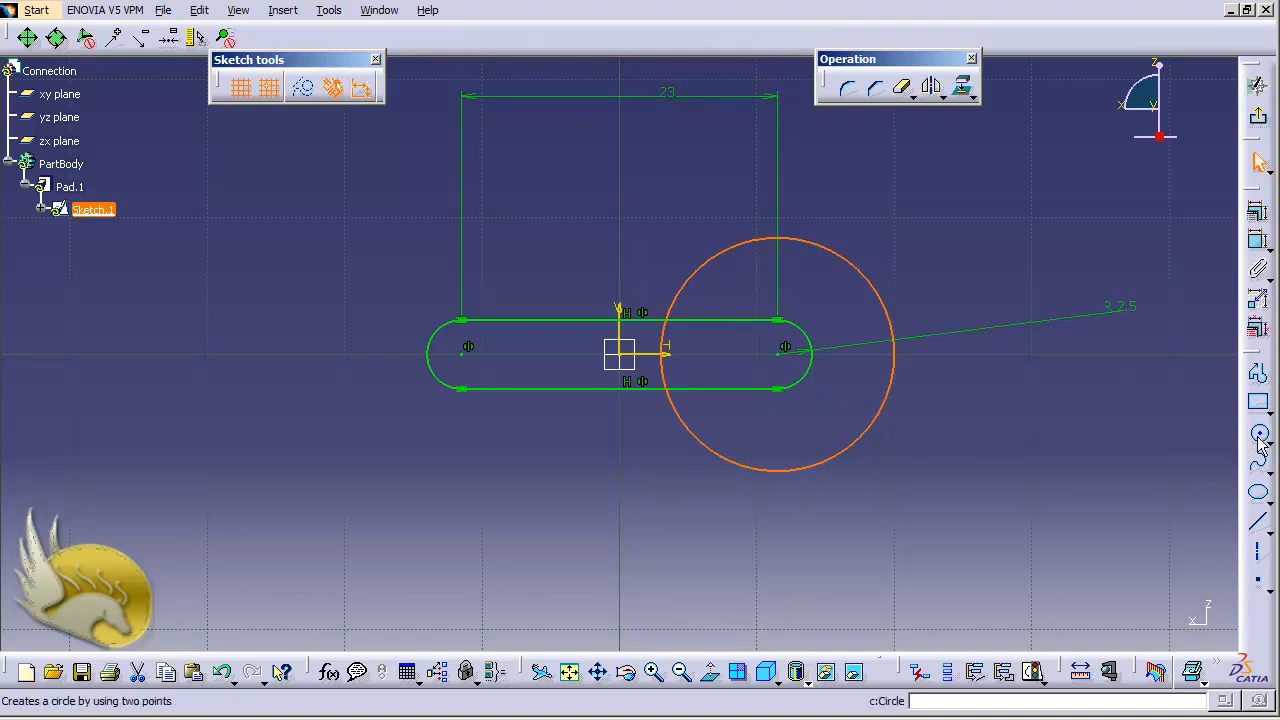
Step: Dimension the right circle and set its diameter to 2.5 mm
click(1258, 240)
click(877, 243)
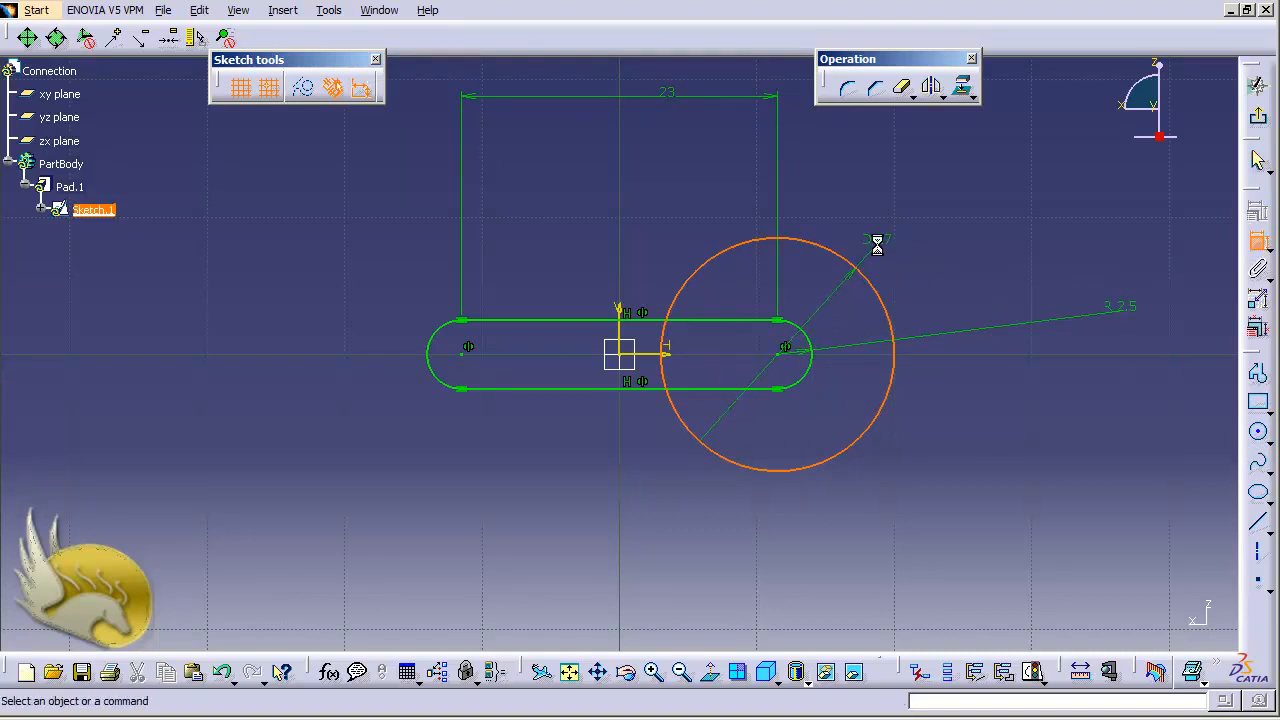
double_click(875, 243)
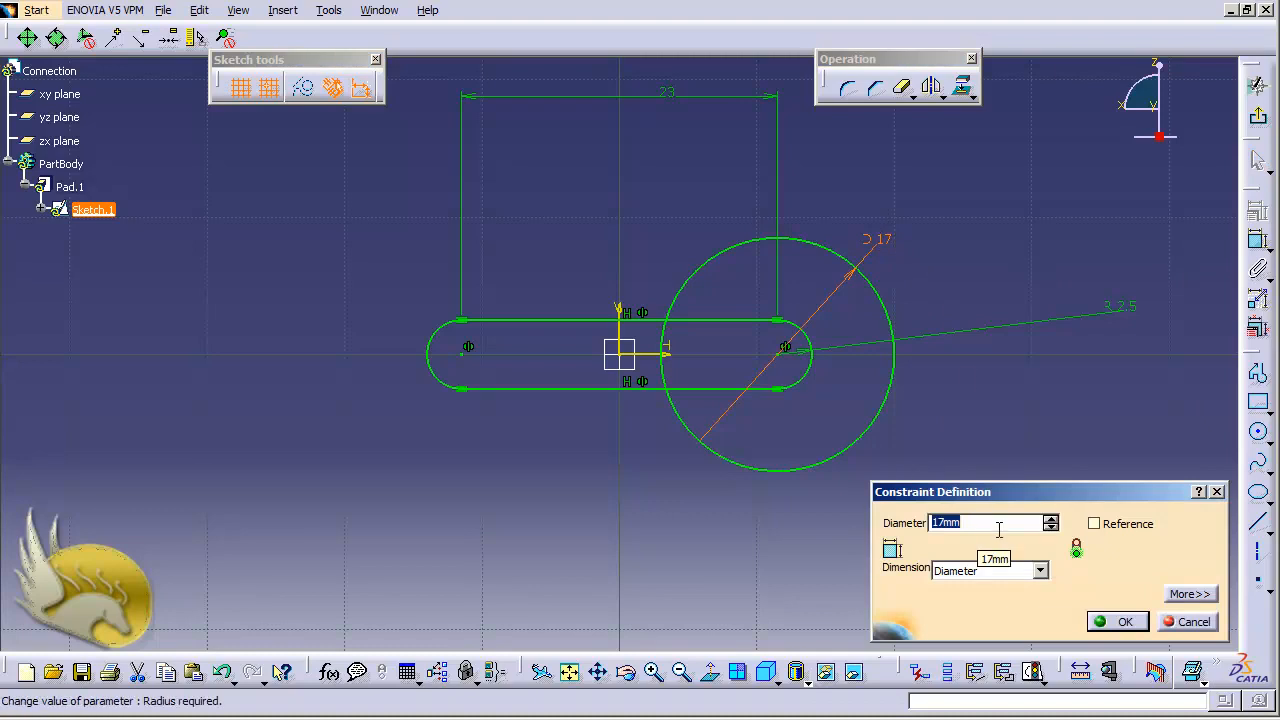
text(2.5)
key(Return)
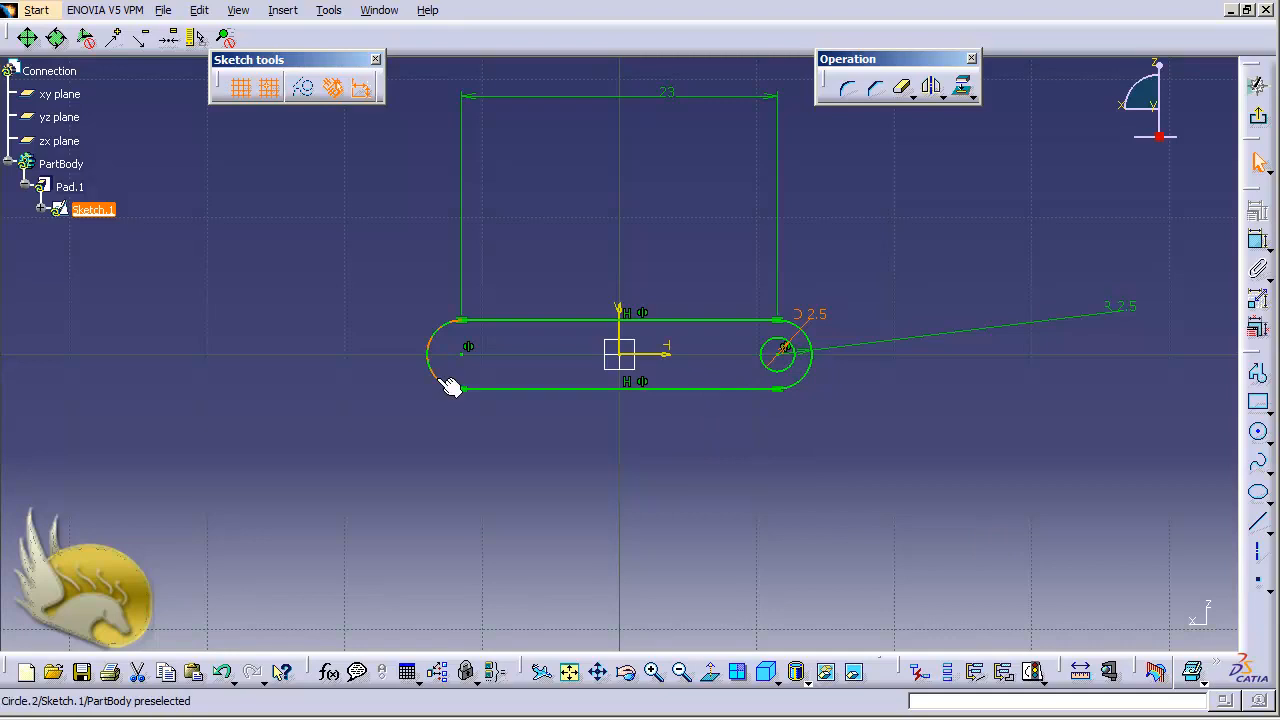
Step: Draw a circle centred on the slot's left arc centre, set its diameter to 2.5 mm and exit the sketch
click(1258, 432)
click(463, 355)
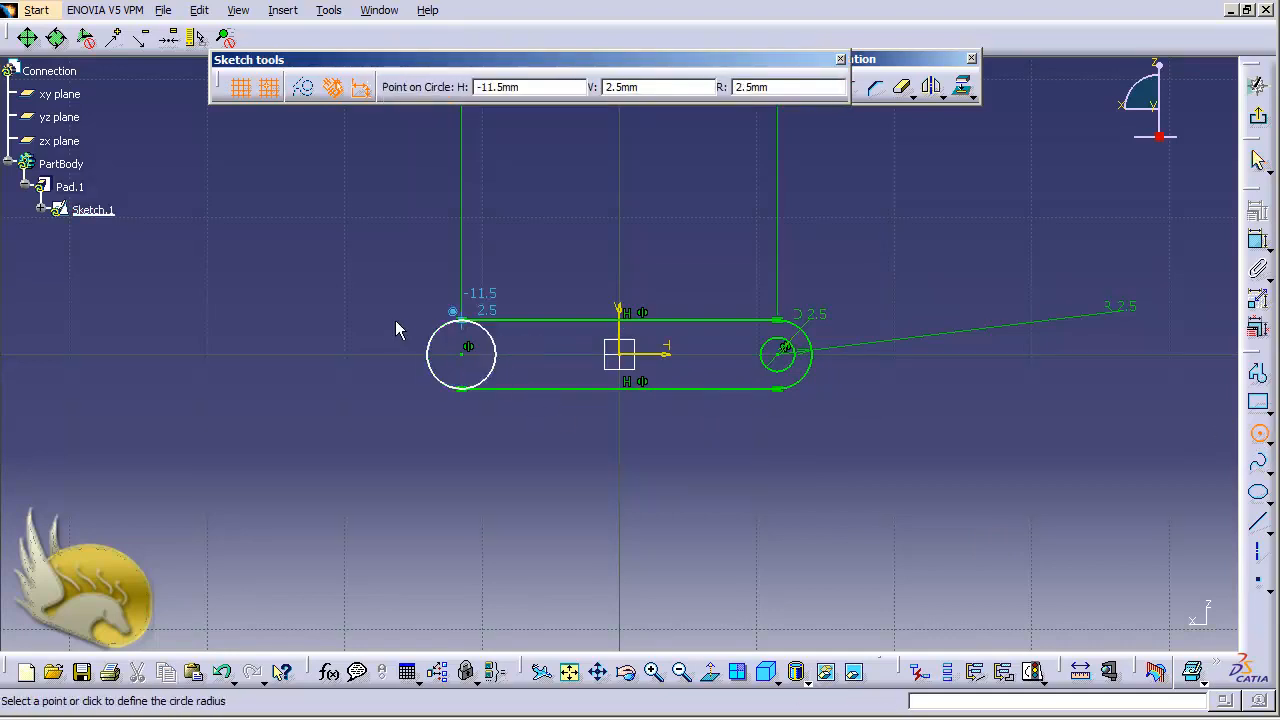
click(345, 352)
click(1252, 269)
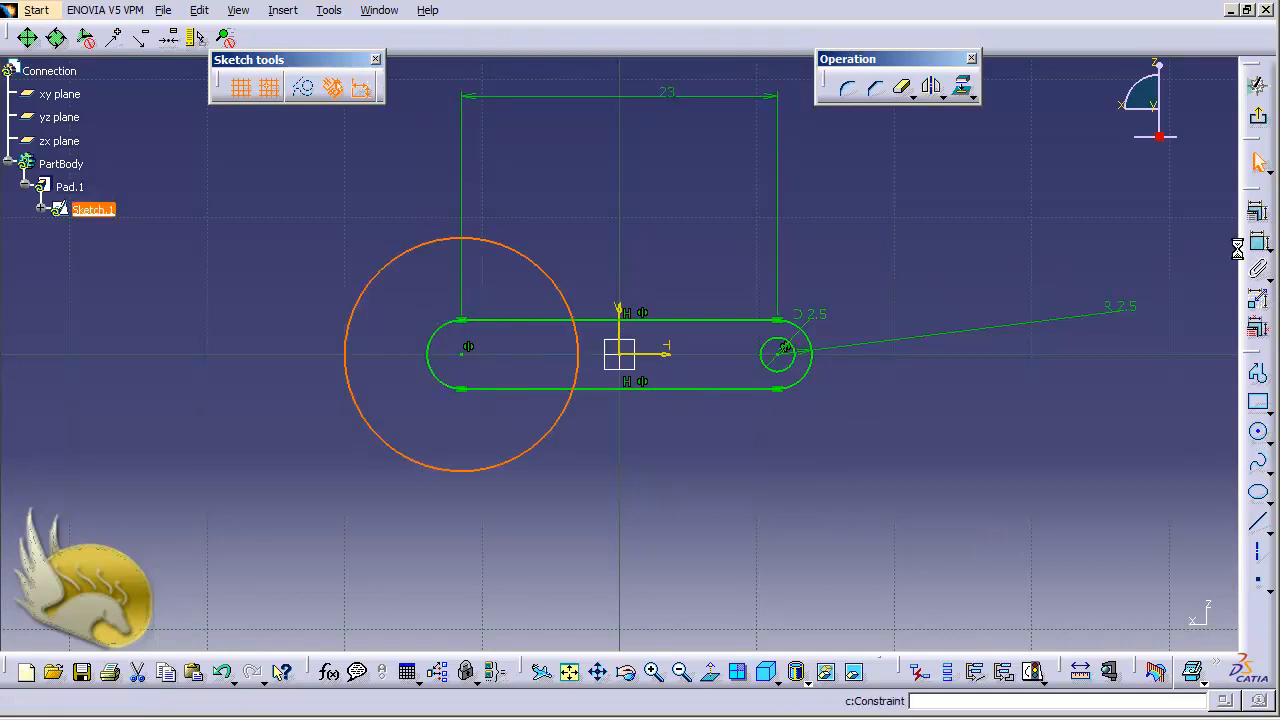
click(279, 311)
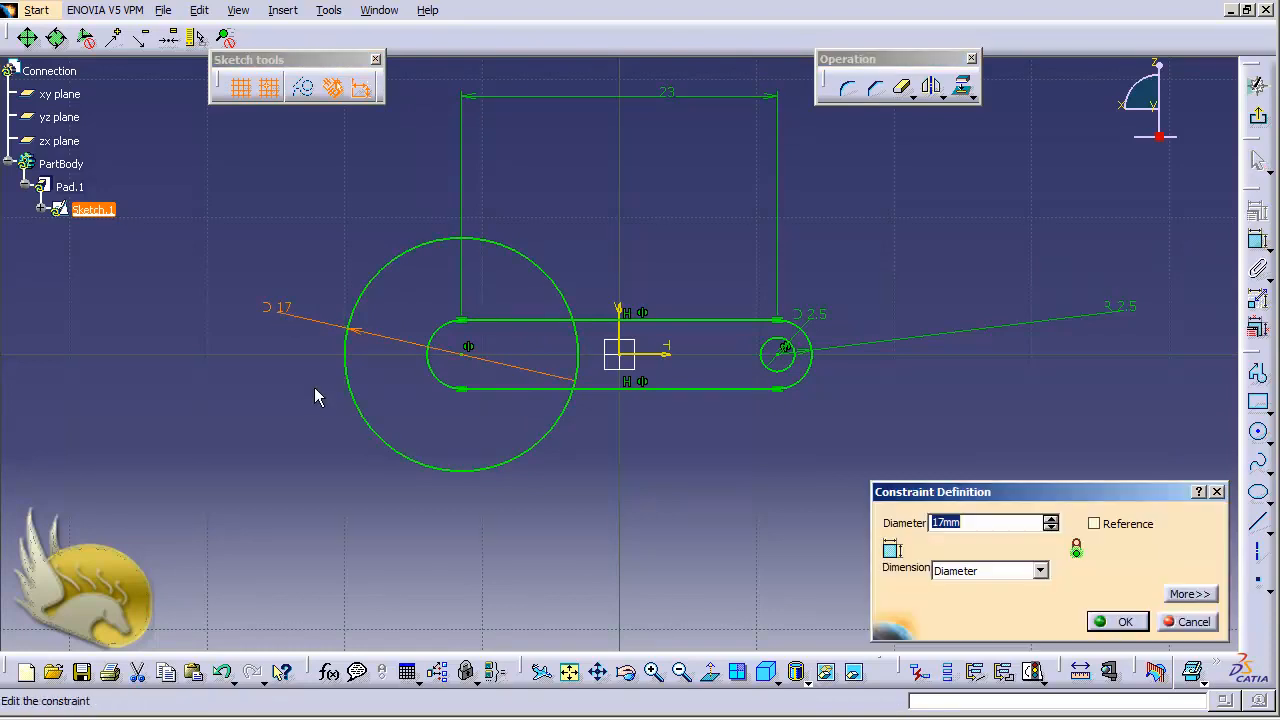
text(2.5)
key(Return)
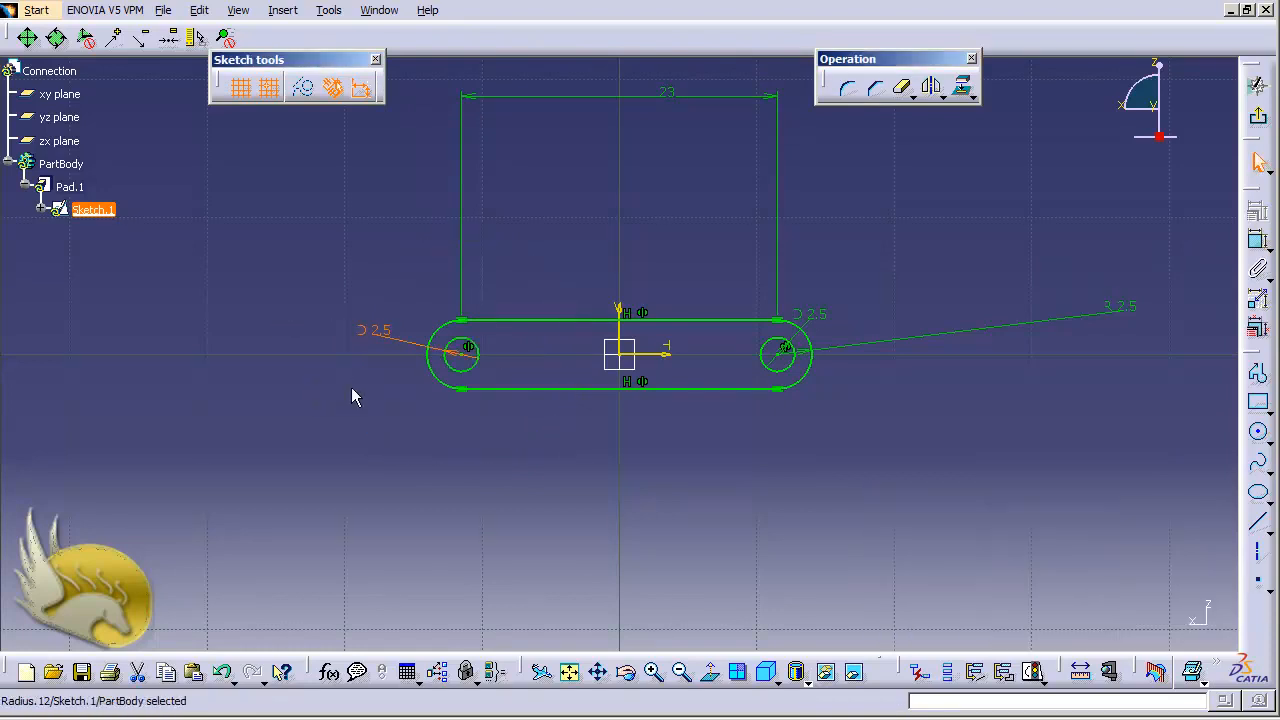
click(1258, 115)
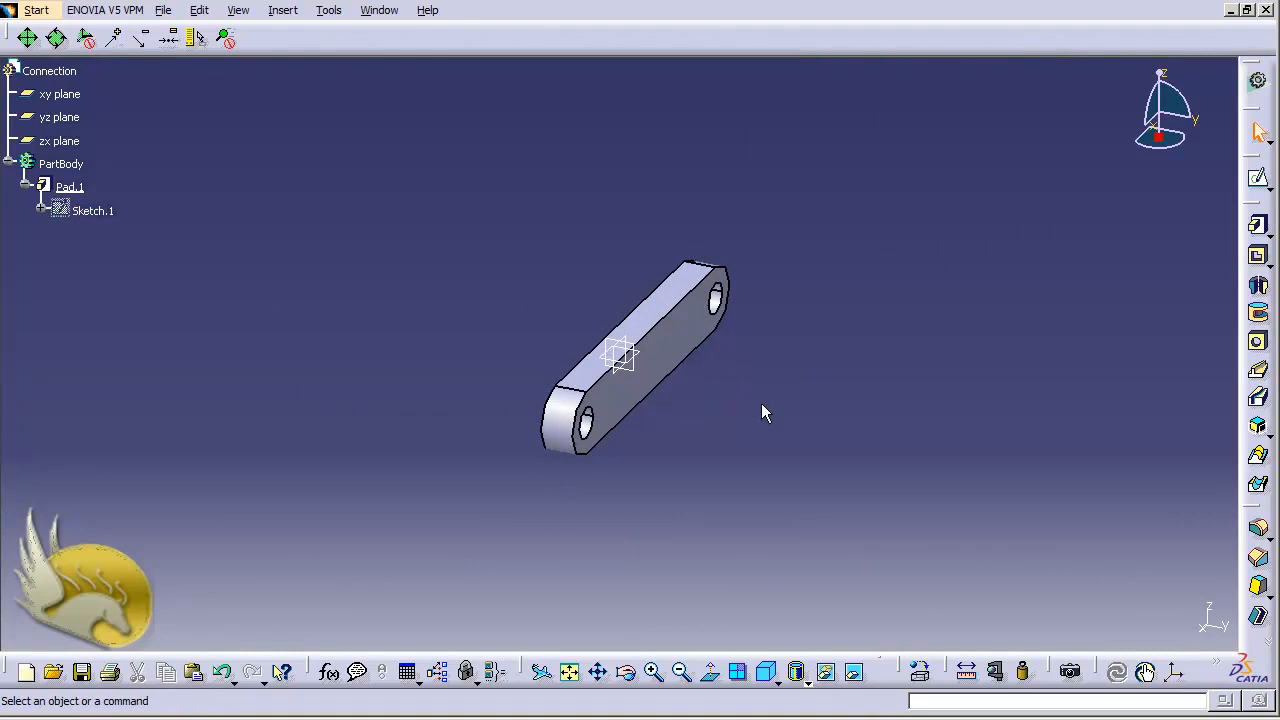
Step: Save the Connection part and close its document
key(ctrl+s)
click(857, 518)
click(1265, 10)
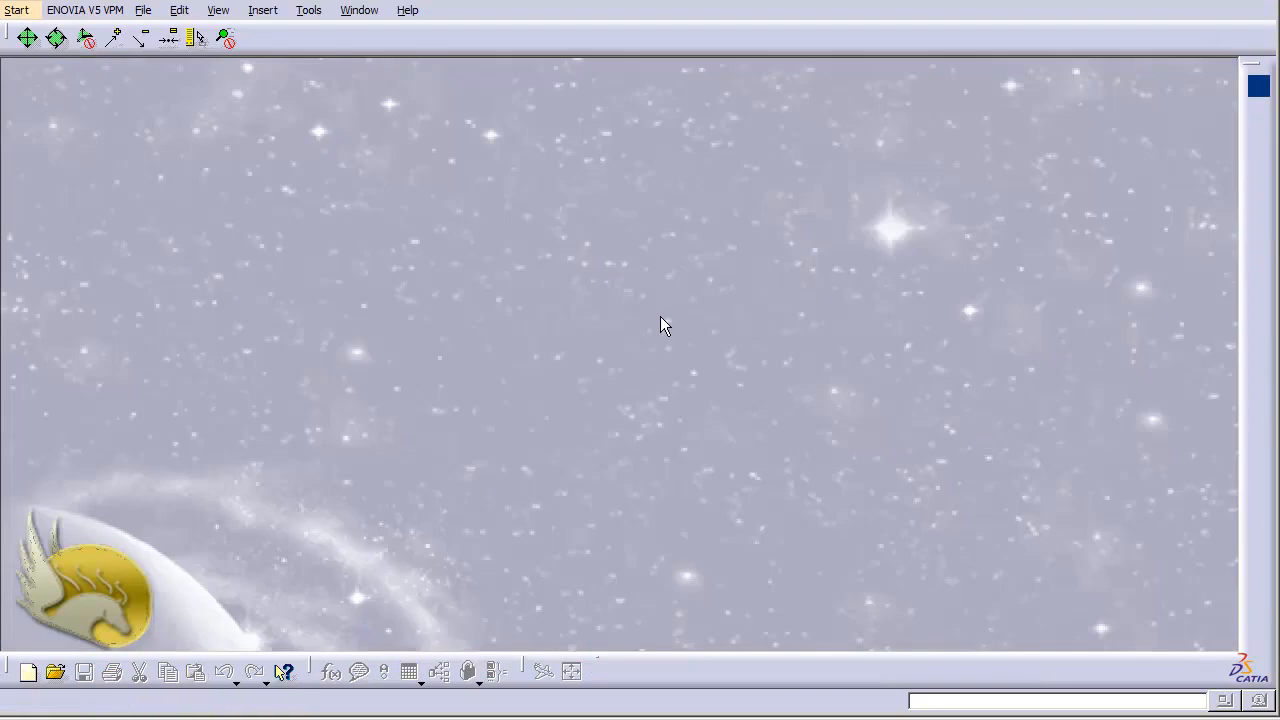